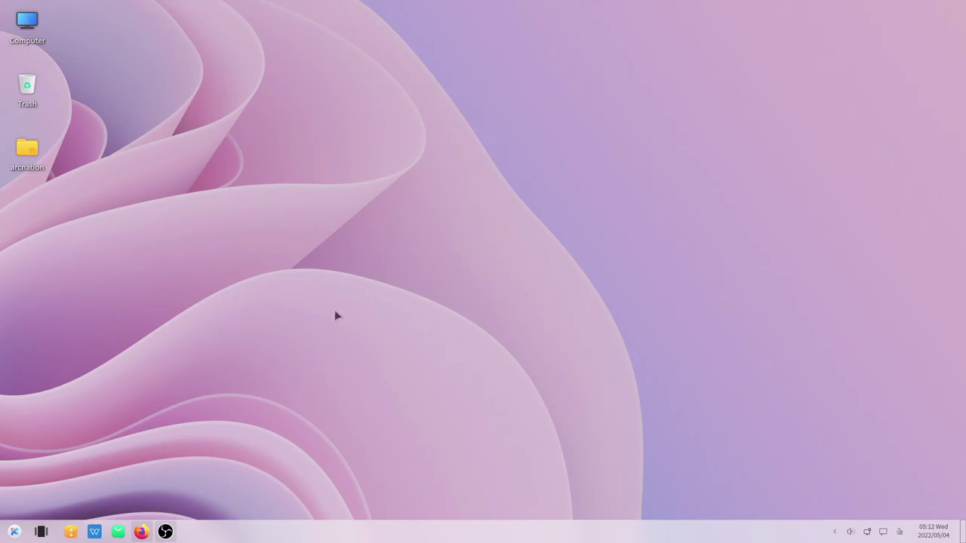
Open the start menu and cycle its app list through All, Letter and Function views
left_click(14, 532)
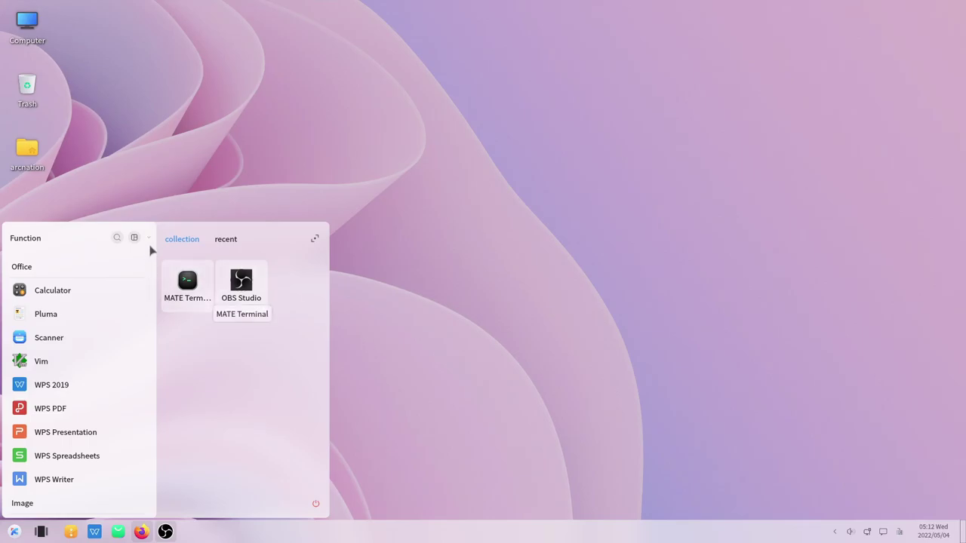
left_click(148, 237)
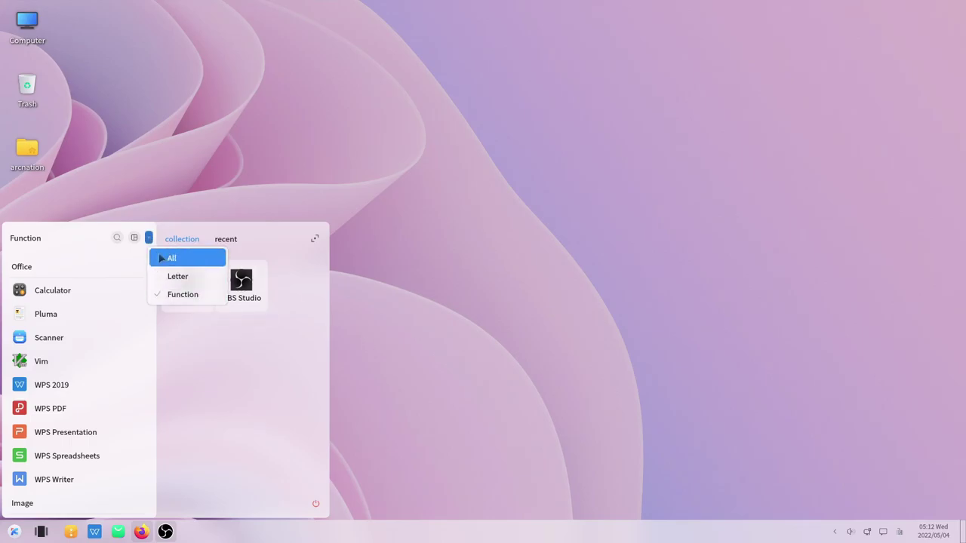
left_click(167, 261)
left_click(148, 237)
left_click(178, 276)
left_click(148, 238)
left_click(181, 295)
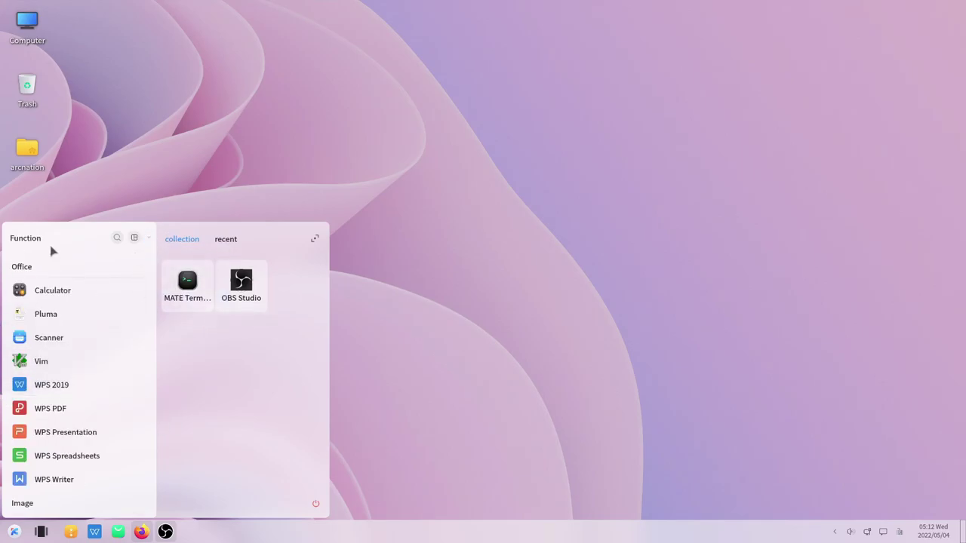
Browse the Office, Image, Internet, Game and Video categories, ending on Office
left_click(32, 272)
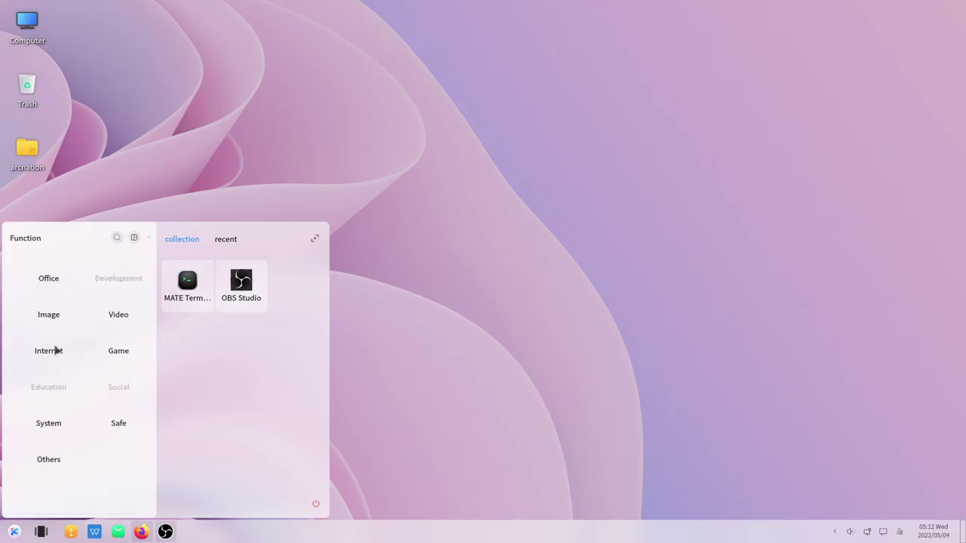
left_click(49, 278)
left_click(48, 270)
left_click(62, 314)
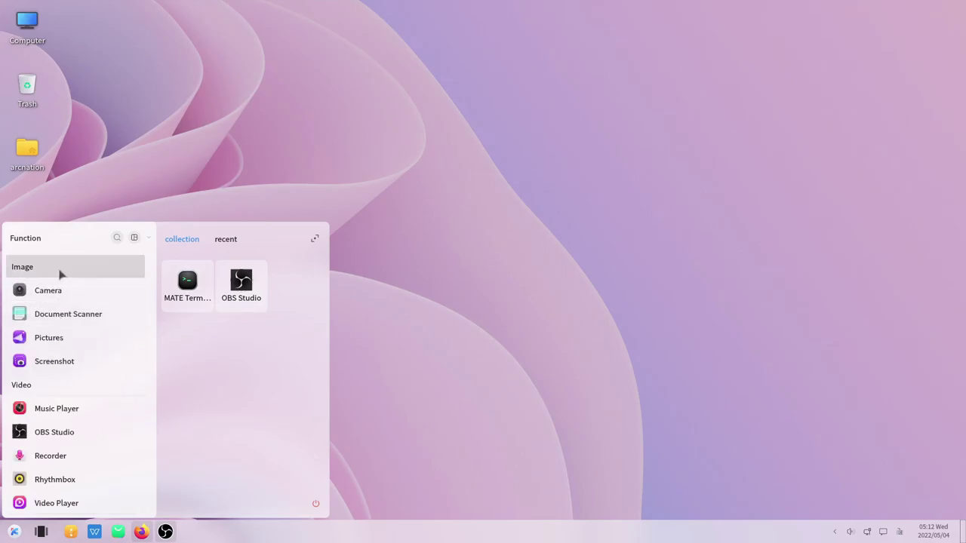
left_click(61, 272)
left_click(60, 350)
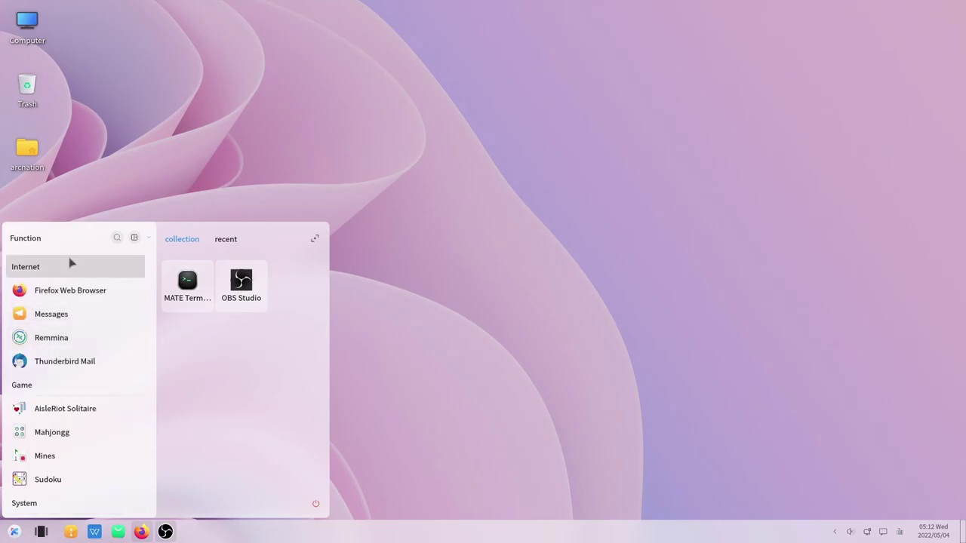
left_click(69, 262)
left_click(113, 347)
left_click(91, 277)
left_click(123, 319)
left_click(78, 261)
left_click(58, 285)
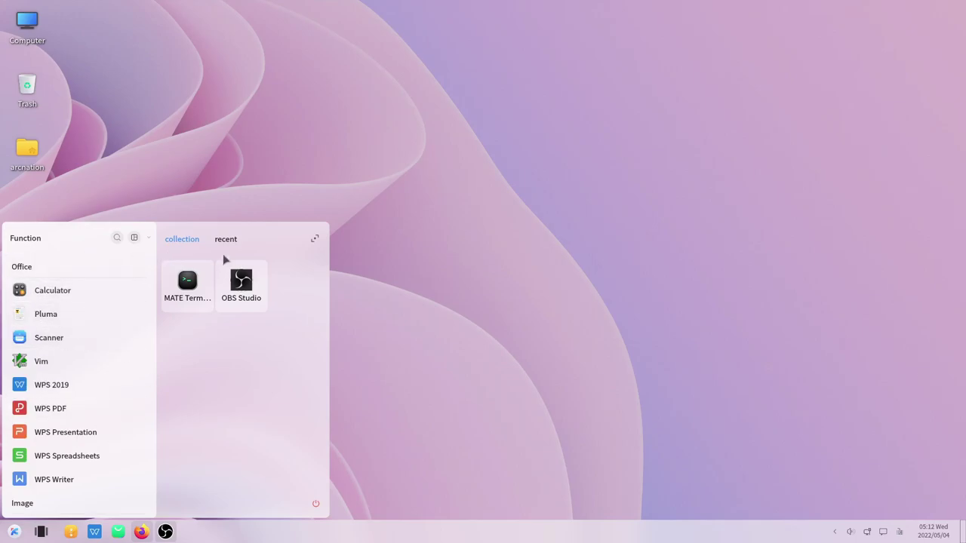
Expand the menu to the full-screen launcher and back to compact, twice
left_click(315, 239)
left_click(937, 36)
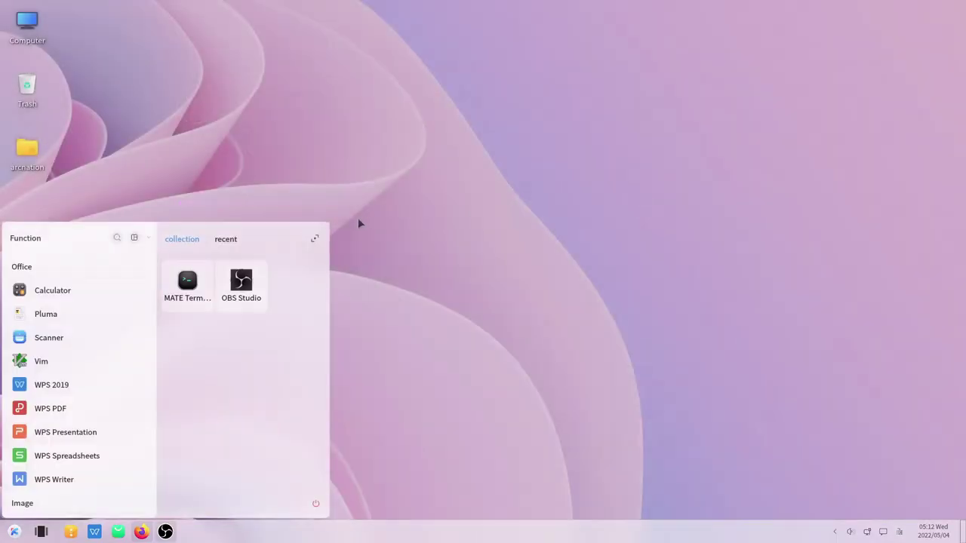
left_click(315, 238)
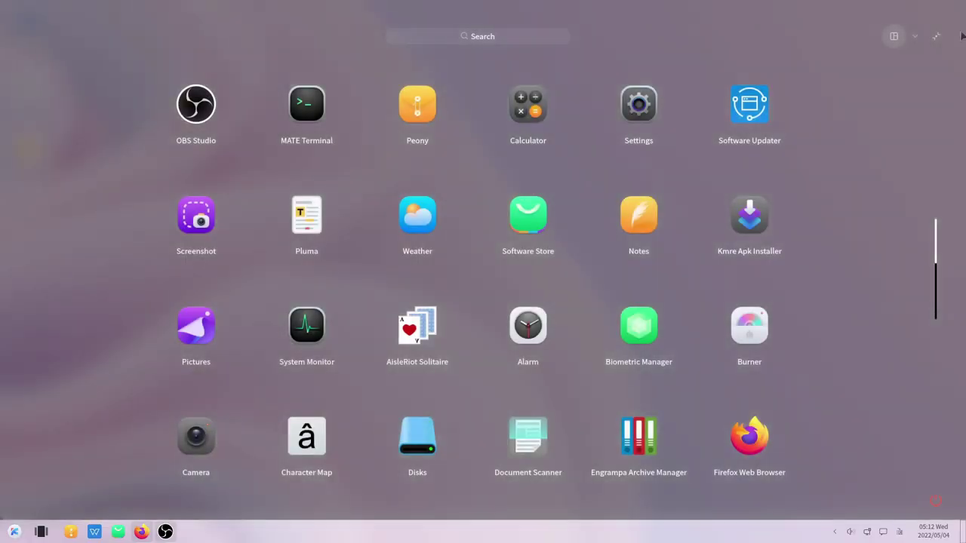
left_click(937, 36)
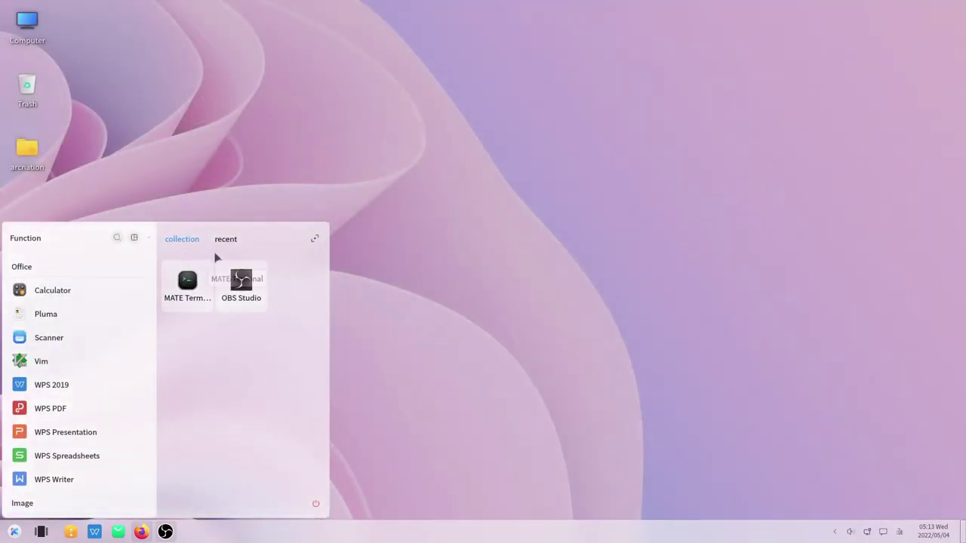
Pin Pluma from the Office list to the start menu's collection
right_click(68, 325)
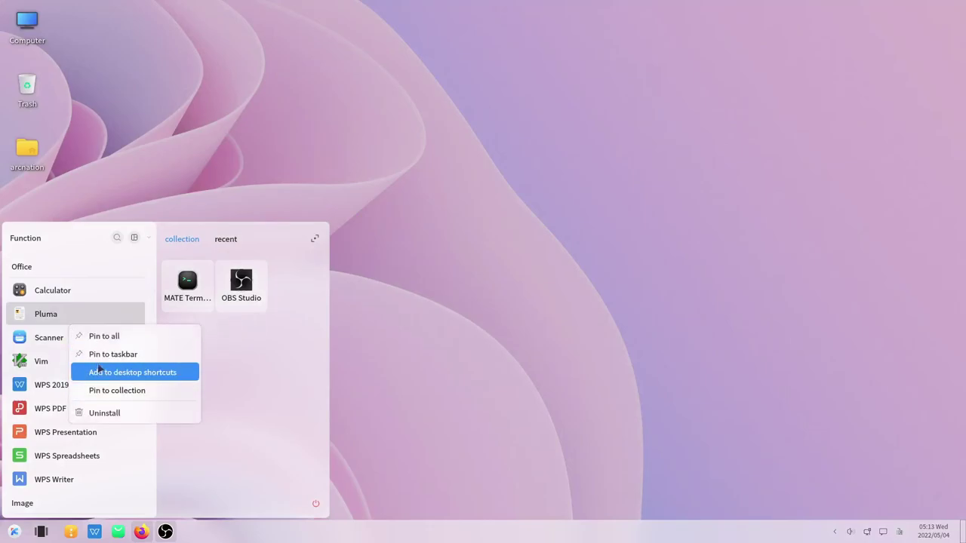
left_click(109, 390)
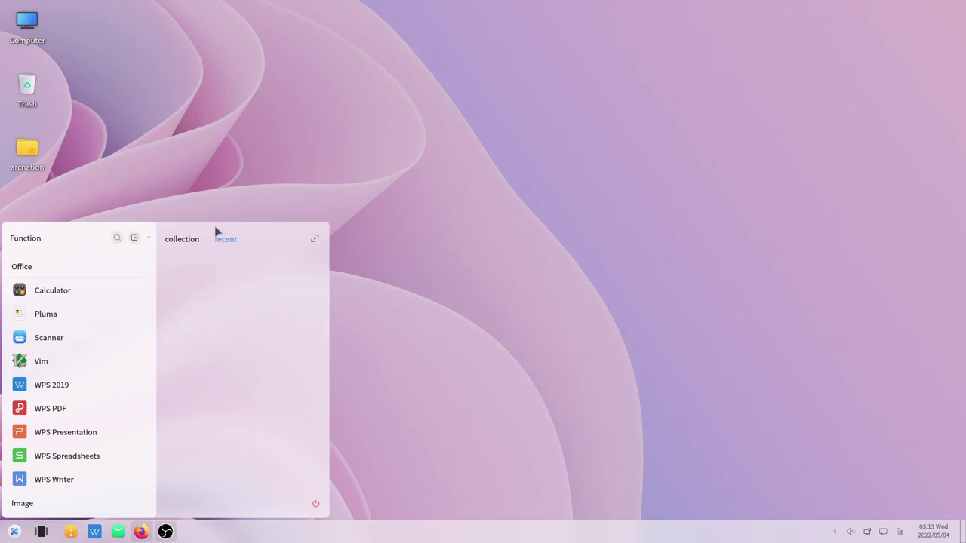
Open Sample Doc from the Documents folder of the arcnation home folder in Pluma
left_click(222, 186)
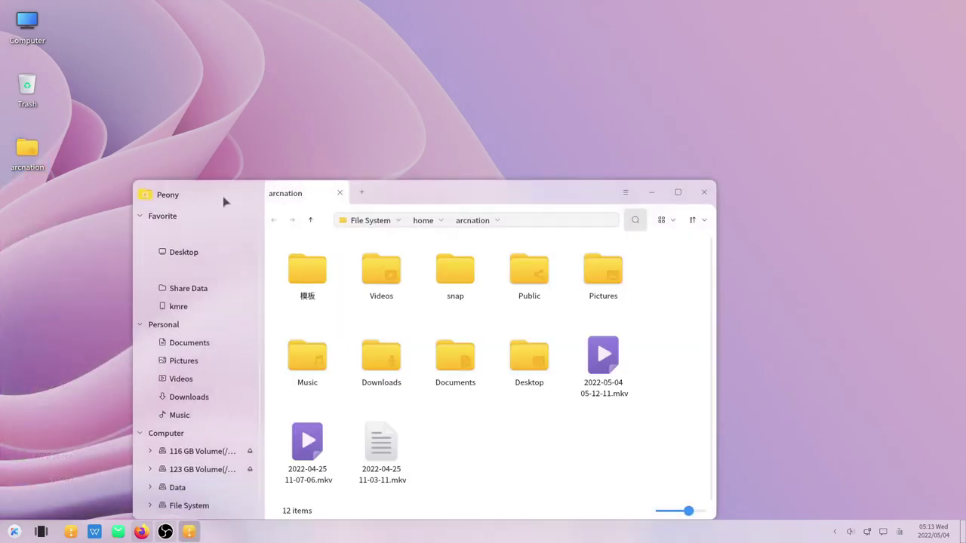
left_click_drag(224, 198, 217, 81)
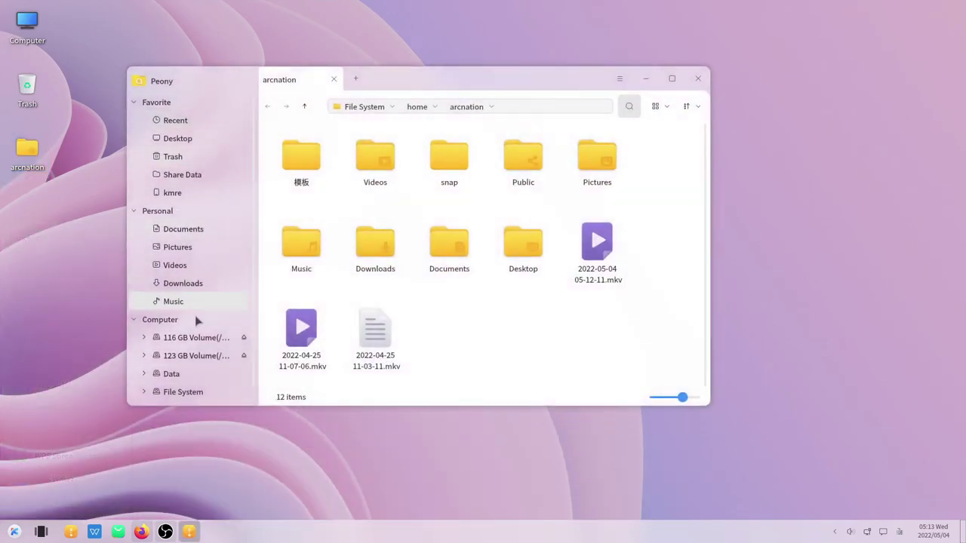
left_click(199, 230)
left_click(287, 161)
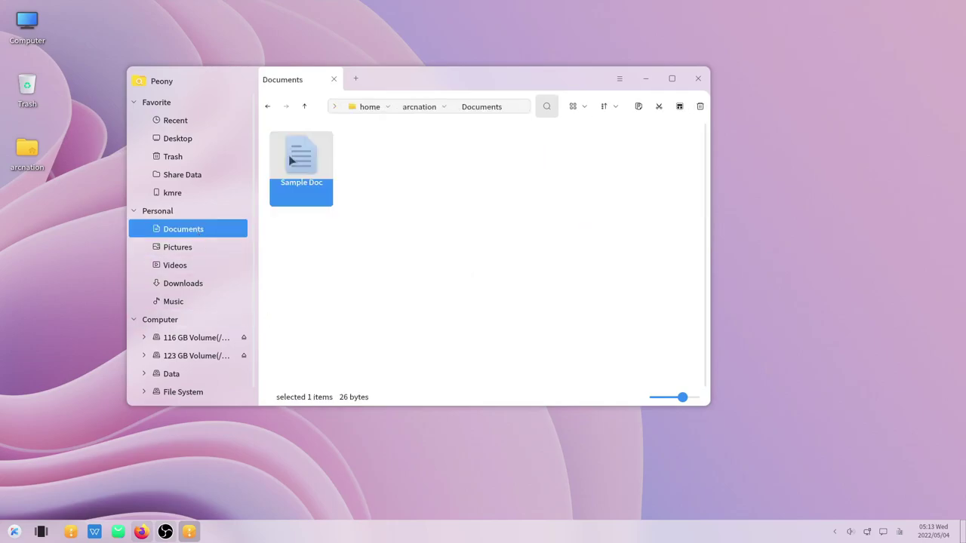
double_click(300, 181)
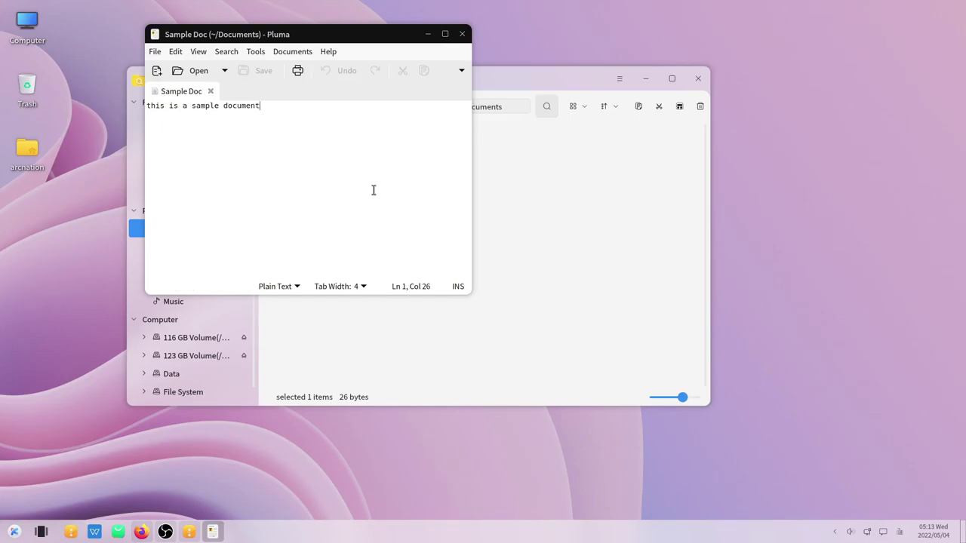
Append the text so it reads 'edited doc.', save with Ctrl+S and close Pluma
type(". edited doc.")
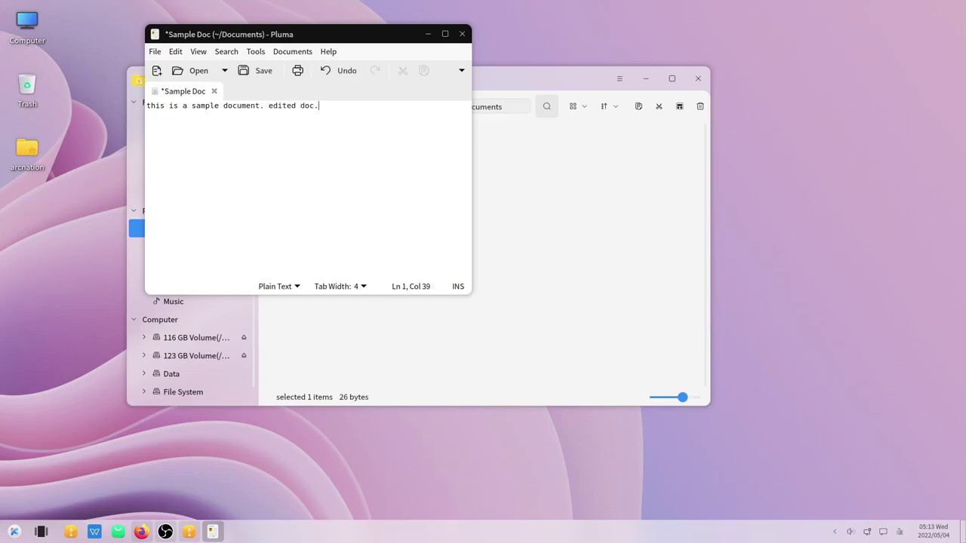
key("ctrl+s")
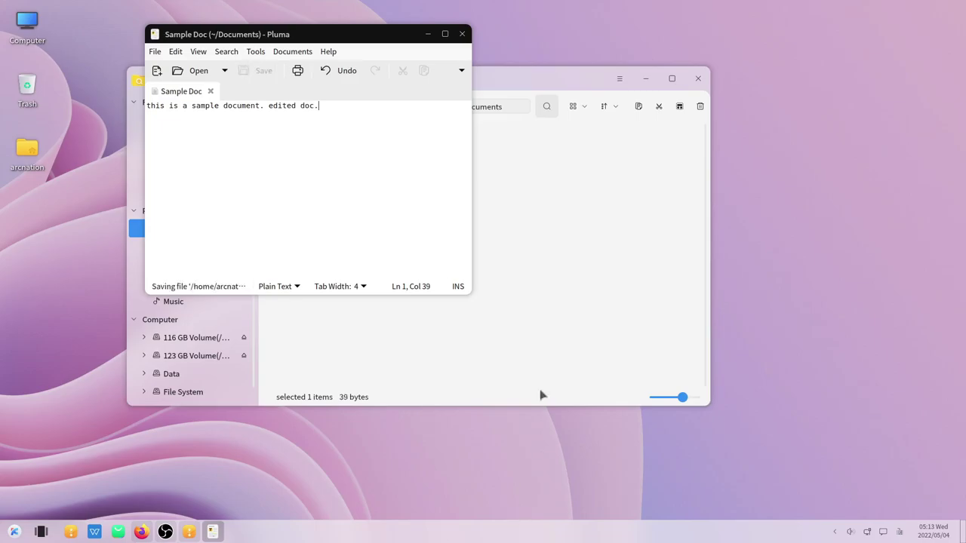
left_click(462, 33)
Open the start menu with Super and scroll the app list back to Office
key("super")
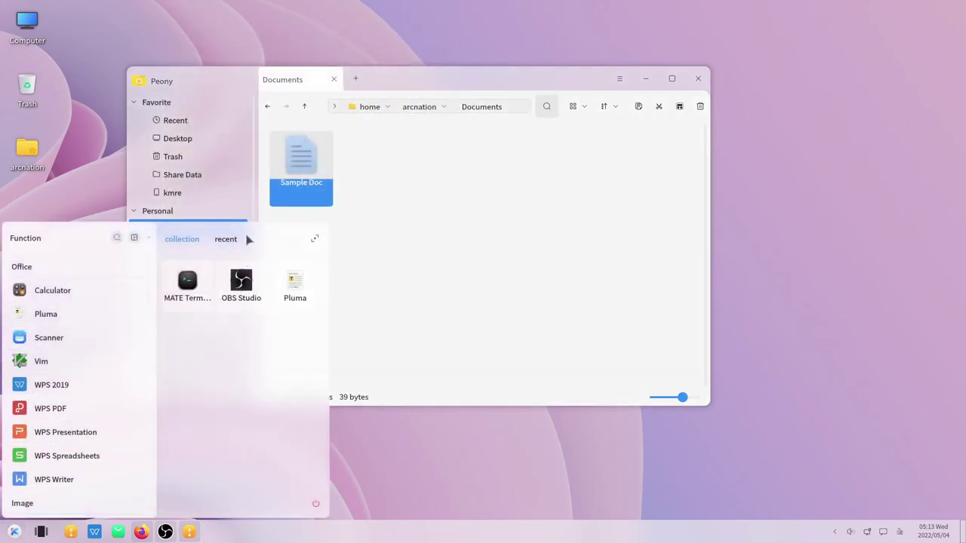
scroll(105, 318, "down", 3)
scroll(106, 319, "up", 3)
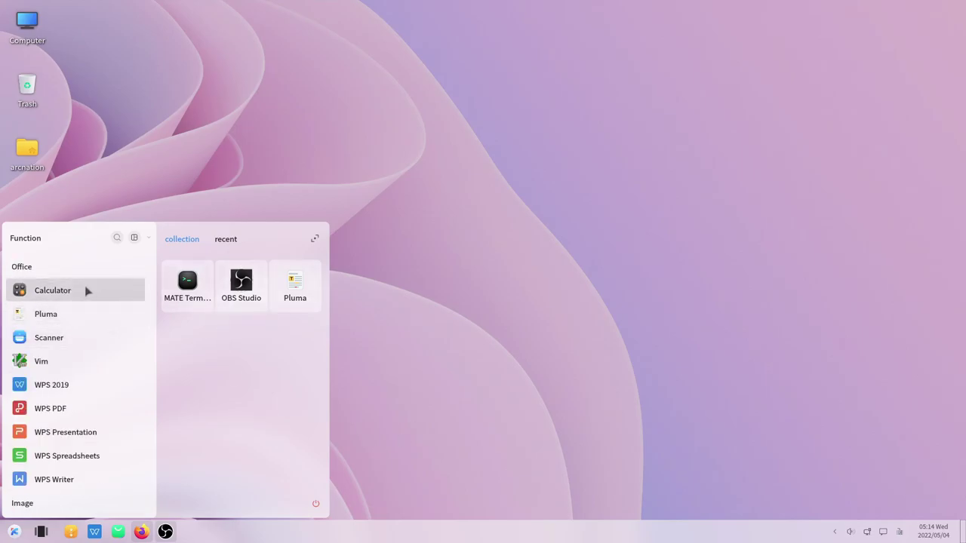
Launch Calculator, switch to Scientific, then to Exchange Rate mode converting CNY to USD
key("Return")
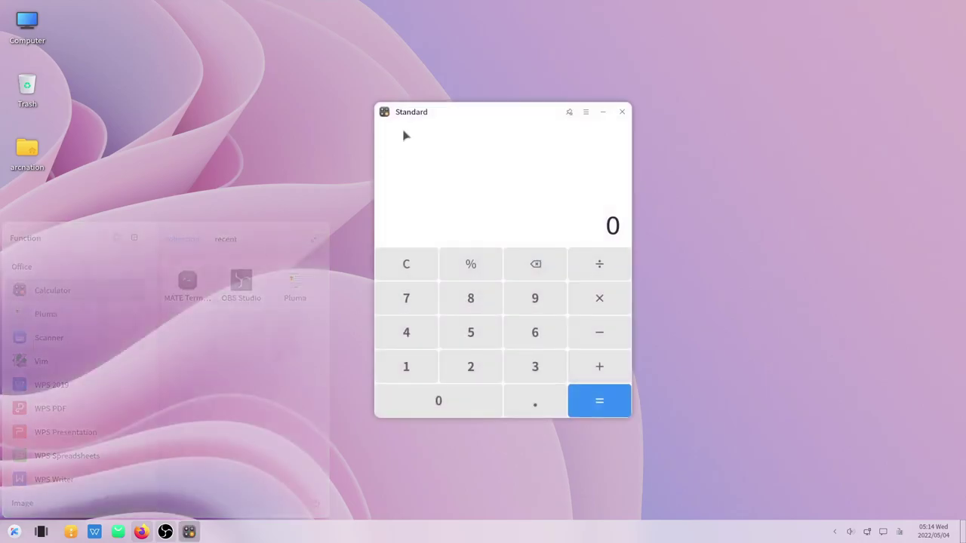
left_click_drag(423, 116, 203, 153)
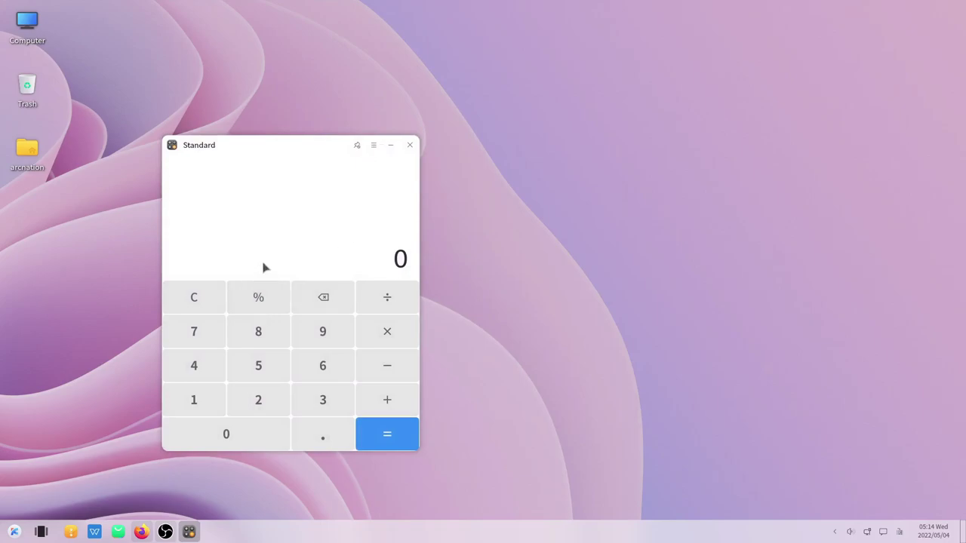
left_click(374, 146)
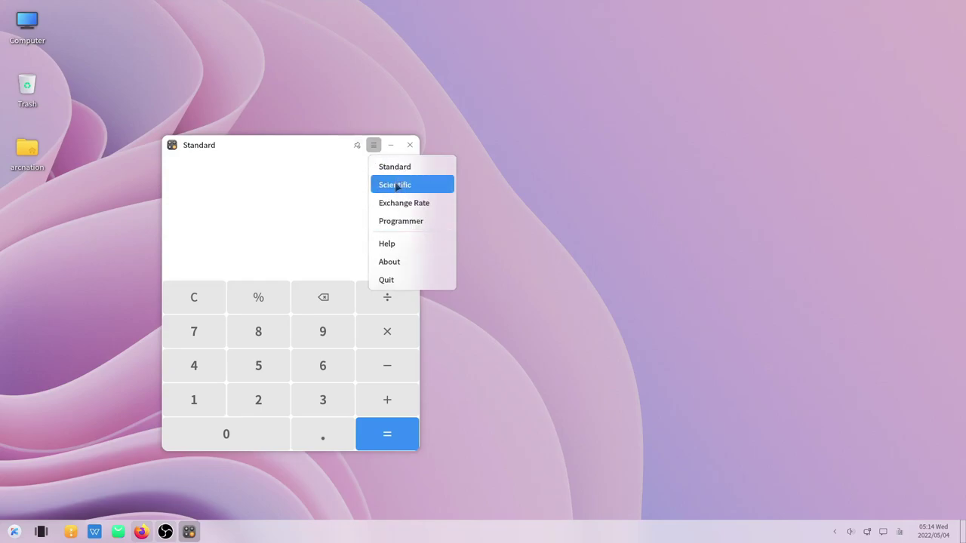
left_click(396, 186)
left_click(694, 111)
left_click(714, 169)
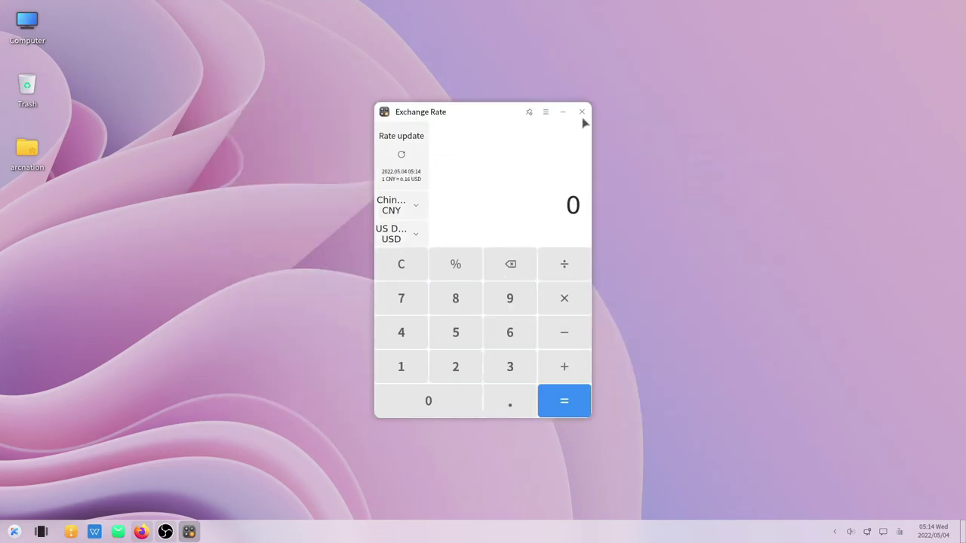
Scroll through the list of source currencies from the CNY selector
left_click(415, 208)
scroll(538, 312, "down", 5)
scroll(538, 313, "down", 5)
scroll(474, 294, "down", 5)
scroll(476, 295, "down", 3)
scroll(468, 302, "up", 5)
scroll(455, 301, "up", 10)
scroll(493, 244, "up", 2)
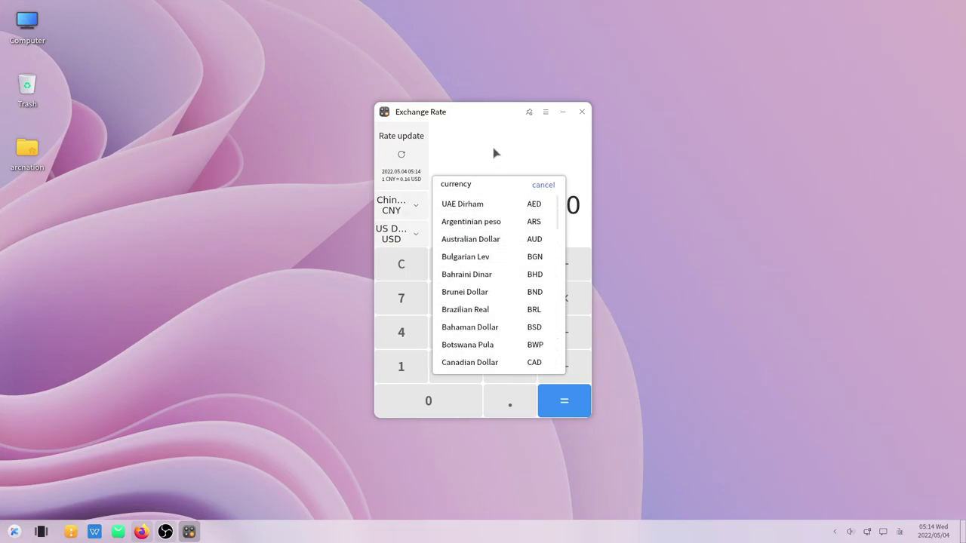
Switch Calculator to Programmer mode, close it, and reopen the start menu
left_click(546, 112)
left_click(582, 189)
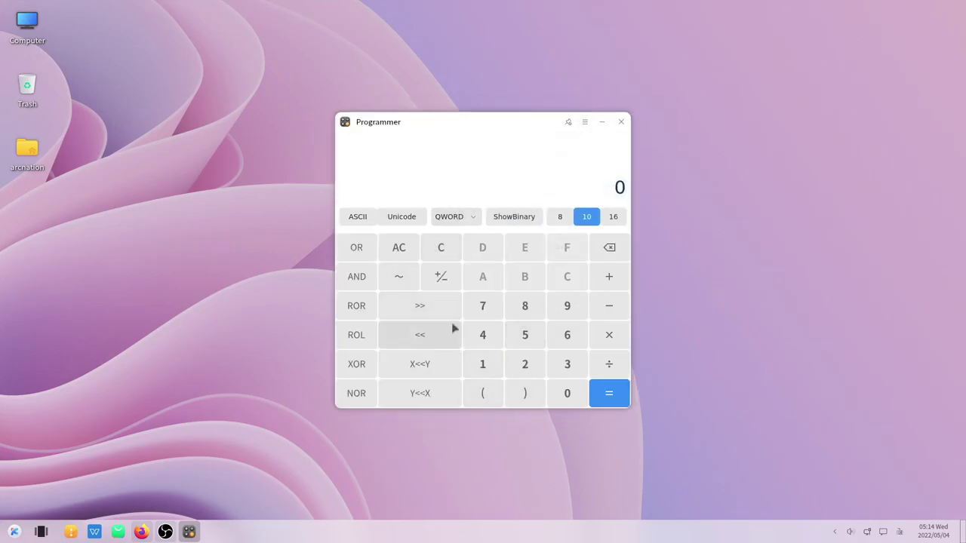
left_click(621, 121)
key("super")
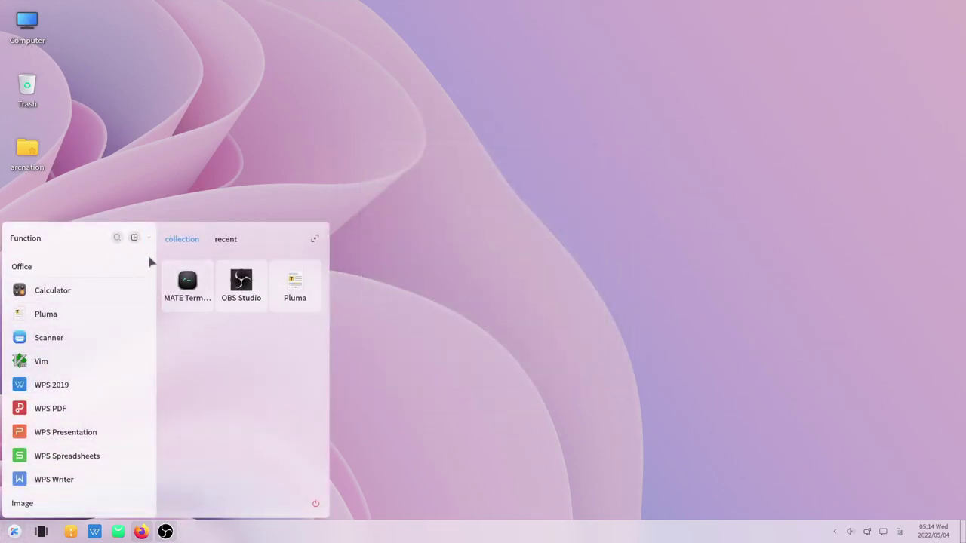
Toggle the start menu app list between Letter, Function and All views
left_click(133, 239)
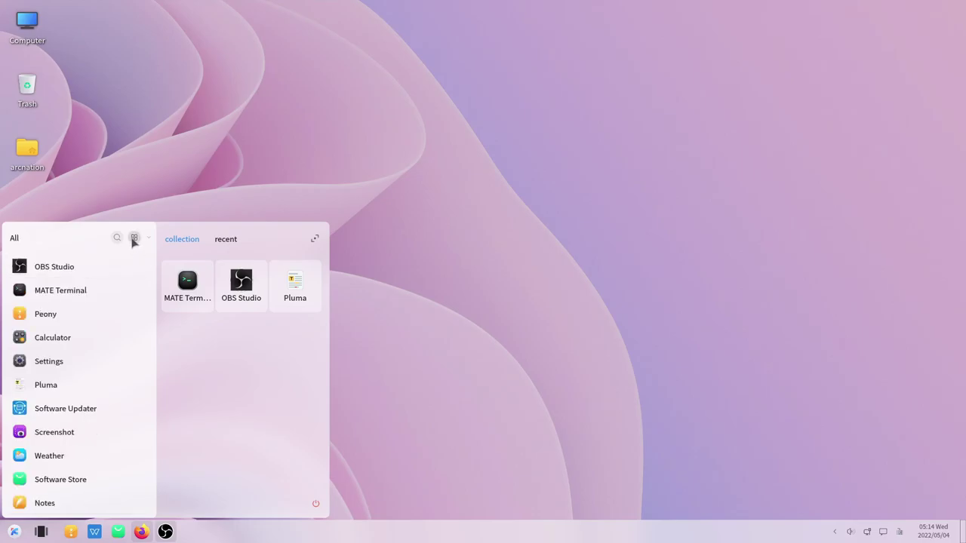
left_click(133, 238)
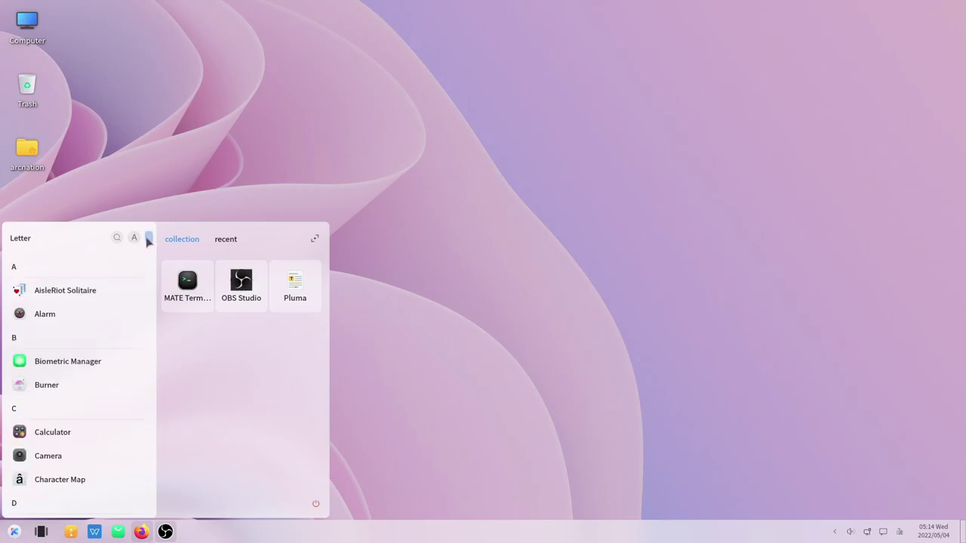
left_click(148, 238)
left_click(147, 240)
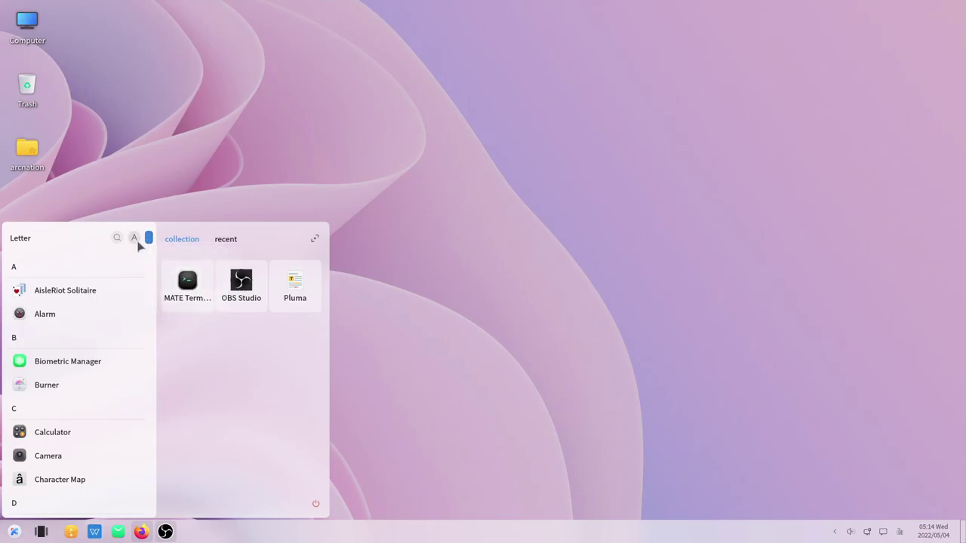
left_click(135, 240)
left_click(134, 239)
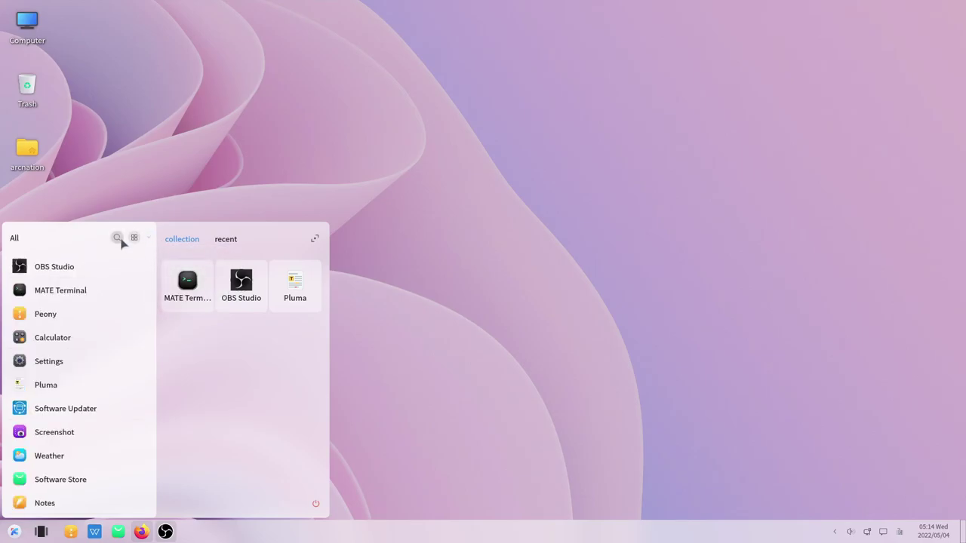
Search the start menu for 'term' and launch MATE Terminal
left_click(118, 239)
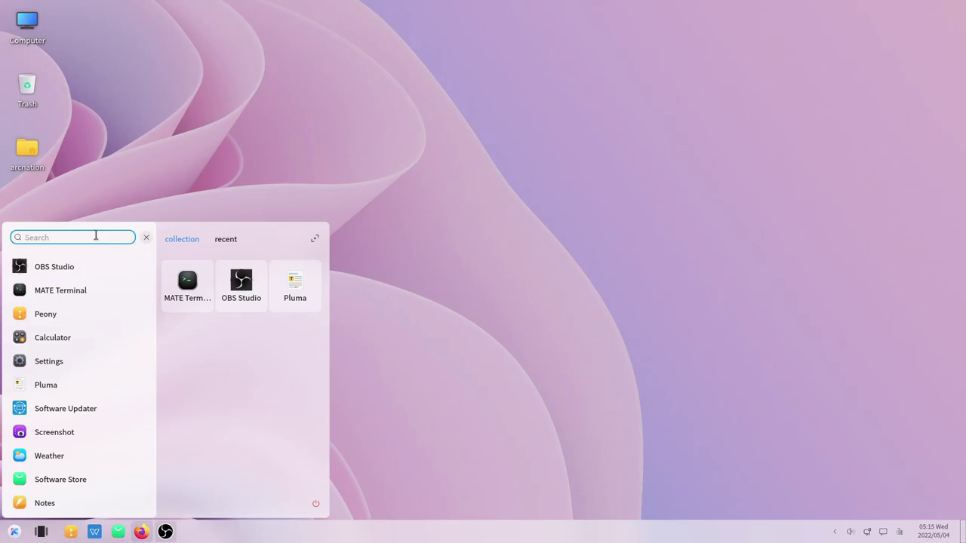
type("term")
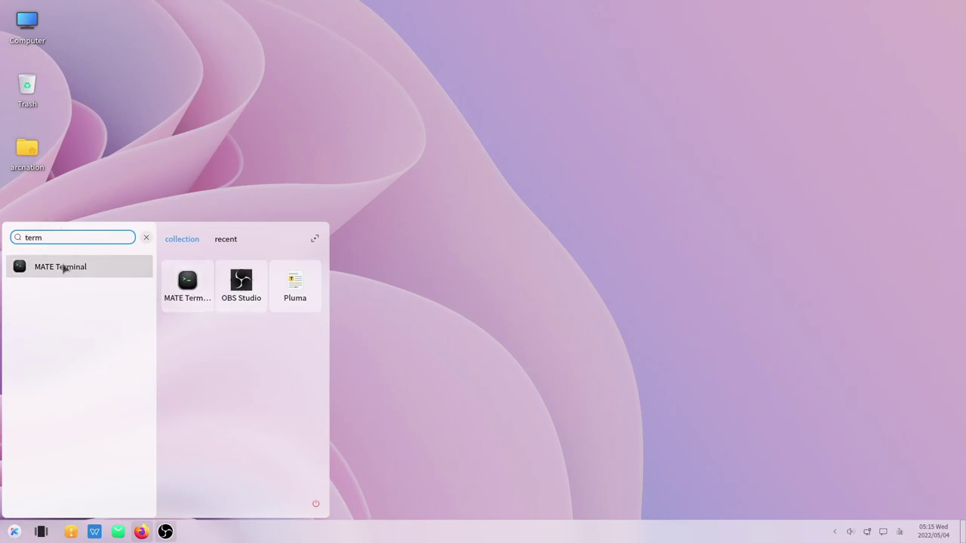
key("Return")
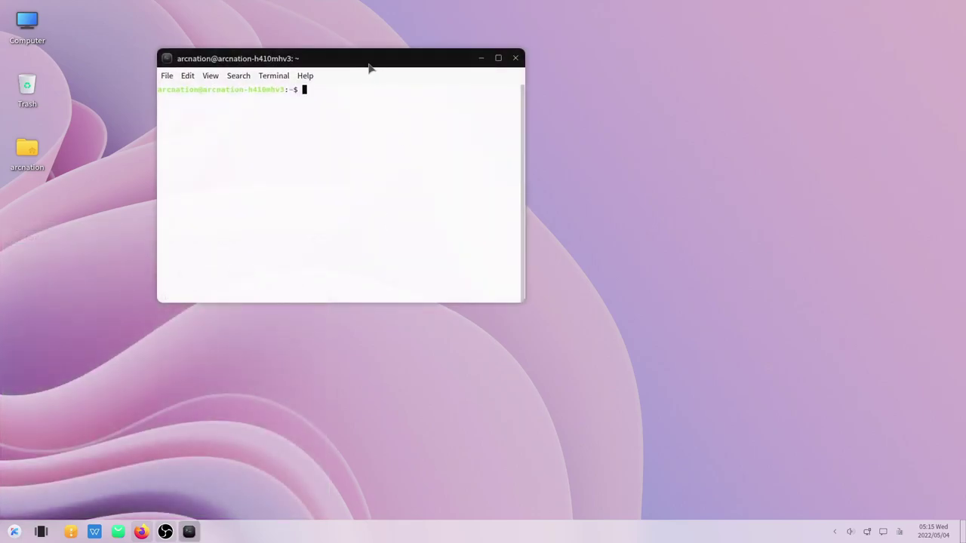
Open the home folder in Peony with Super+E, move it aside, then close it
left_click_drag(370, 65, 416, 181)
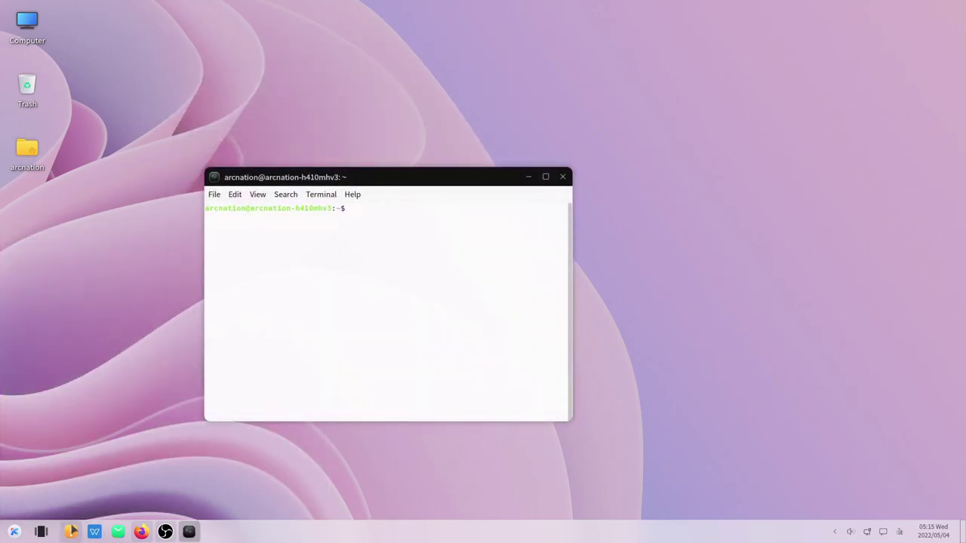
key("super+e")
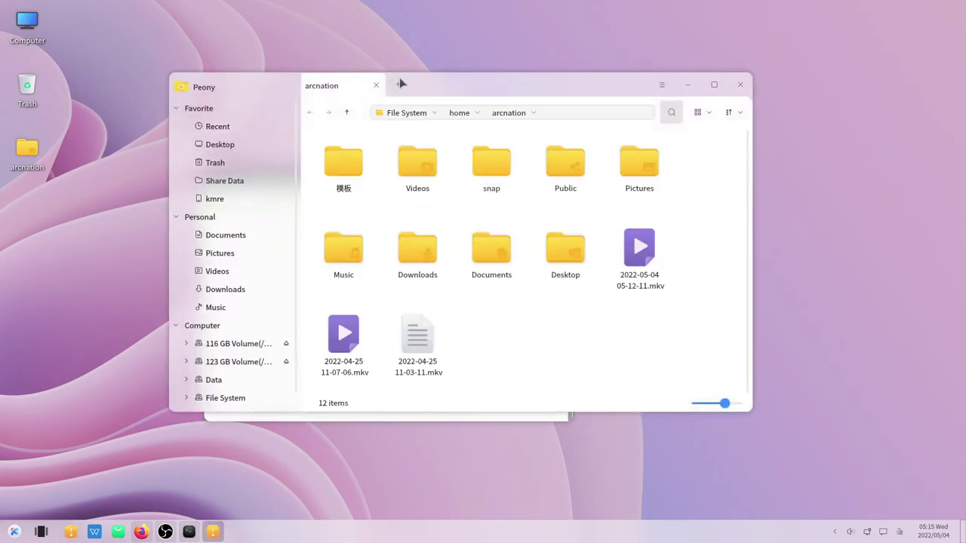
left_click_drag(438, 87, 369, 135)
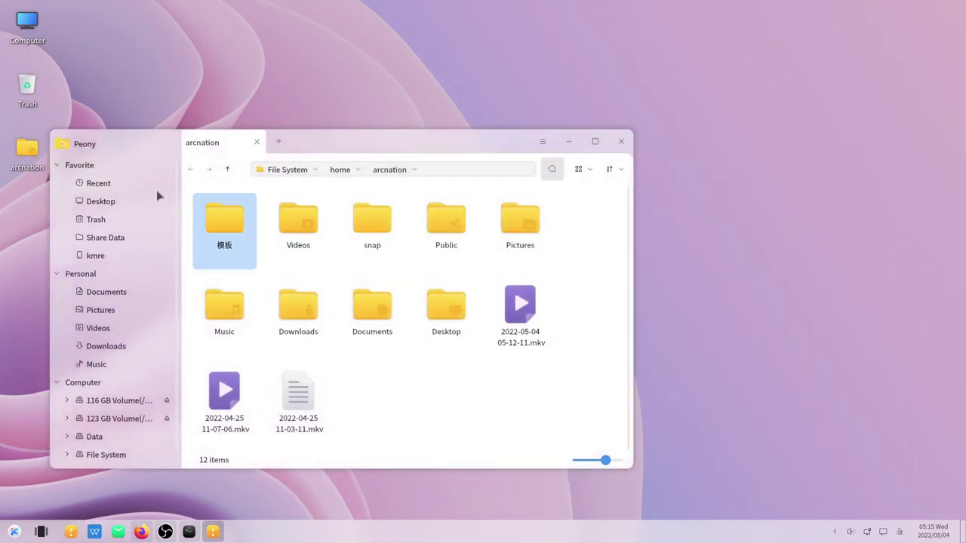
left_click_drag(357, 142, 469, 134)
left_click(732, 136)
Reposition the terminal window and look through its Terminal, Help and Edit menus
key("ctrl+alt+t")
left_click_drag(377, 185, 394, 155)
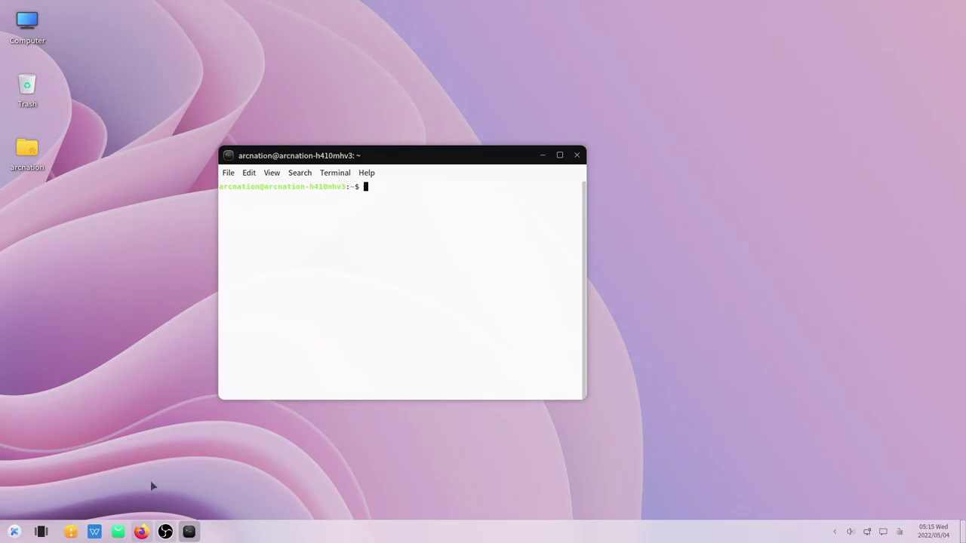
left_click(337, 173)
Set the Default profile's background to transparent via the shade slider in Profile Preferences
mouse_move(369, 163)
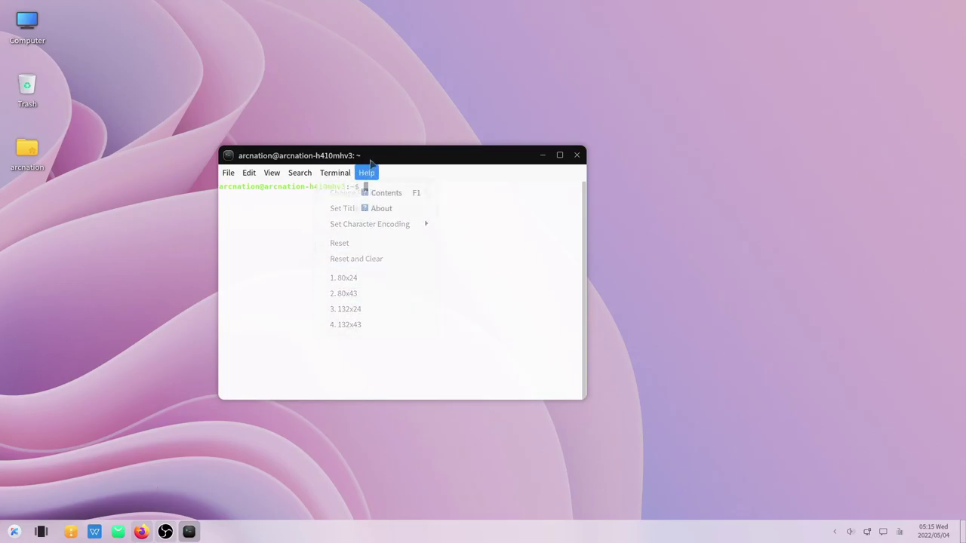
mouse_move(255, 174)
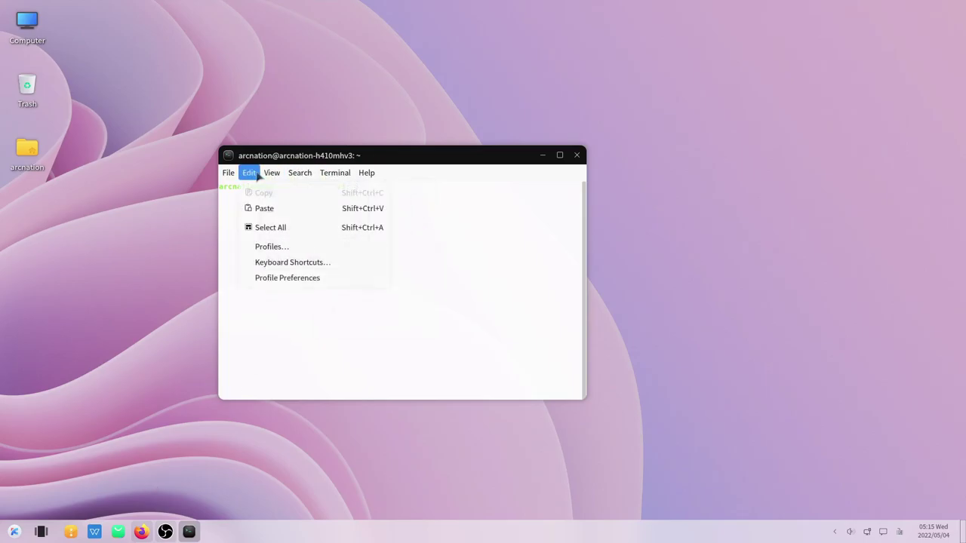
left_click(281, 276)
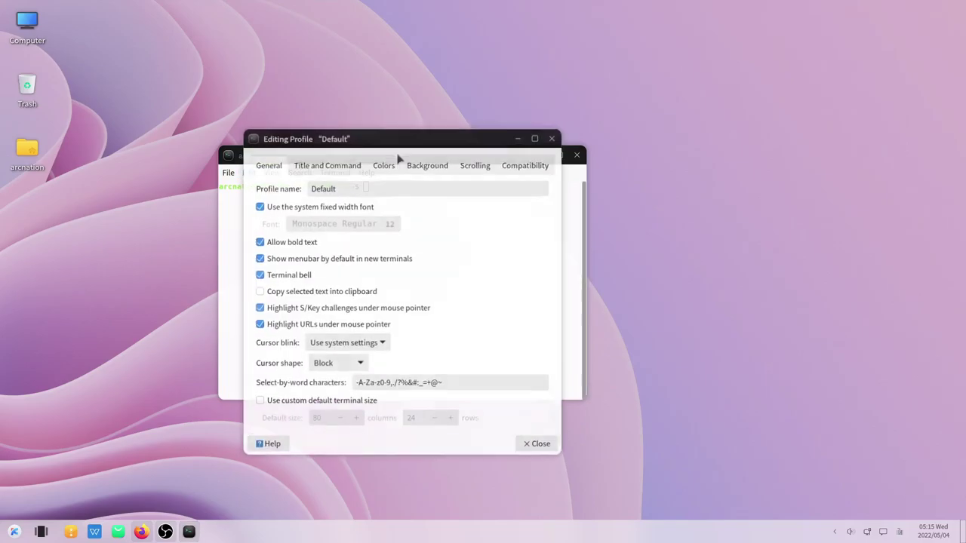
left_click_drag(382, 141, 625, 122)
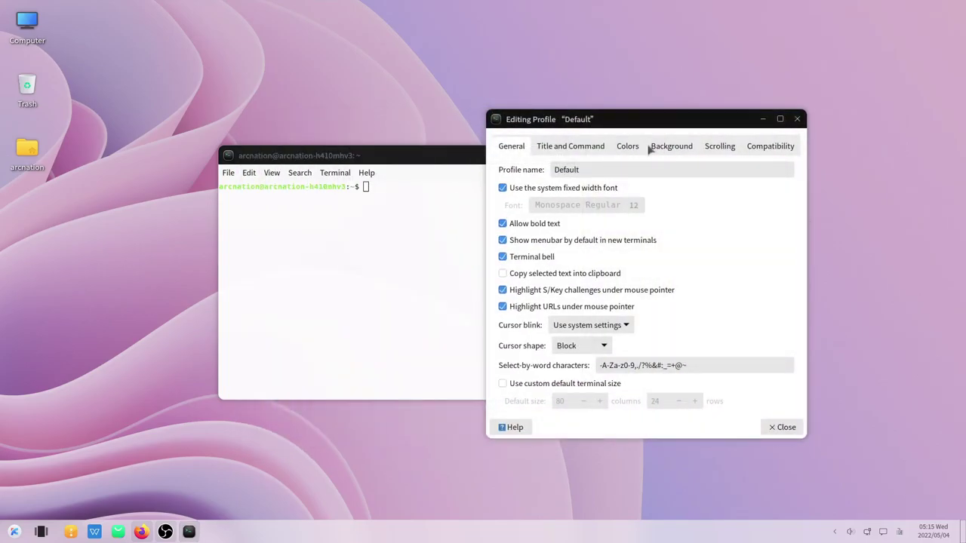
left_click(640, 147)
left_click(657, 147)
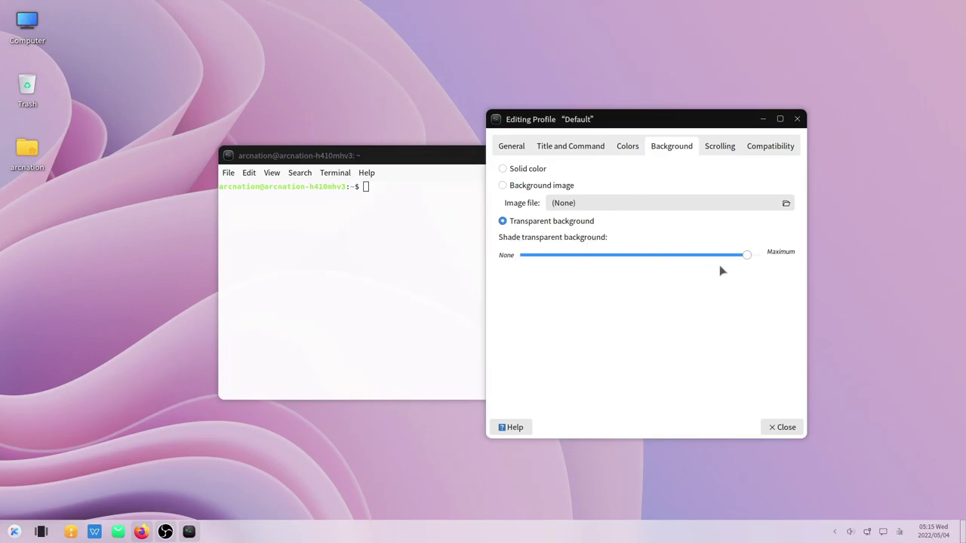
left_click_drag(744, 256, 672, 256)
left_click_drag(383, 159, 323, 122)
left_click_drag(673, 257, 711, 256)
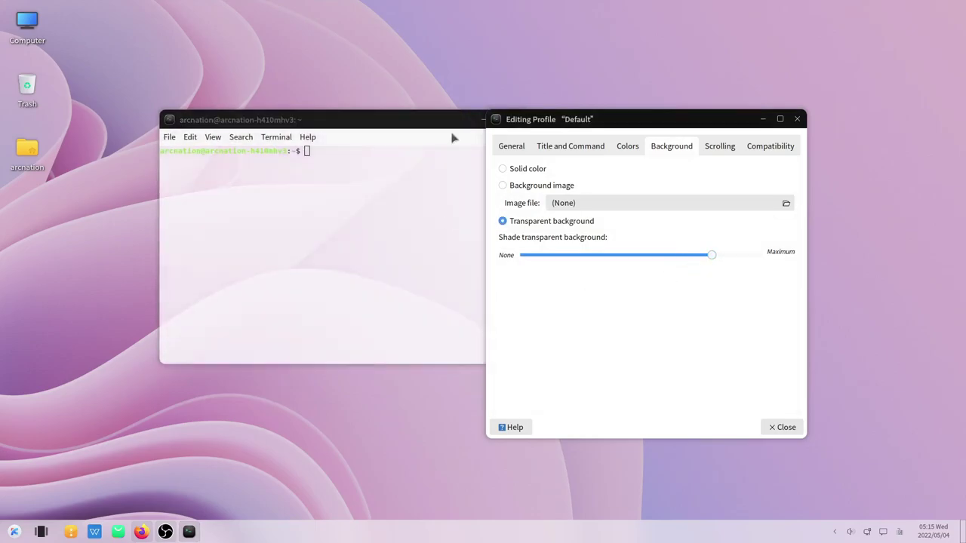
left_click(782, 427)
Move the terminal window around, then close it
left_click_drag(291, 151, 249, 280)
left_click_drag(327, 249, 414, 138)
left_click(562, 139)
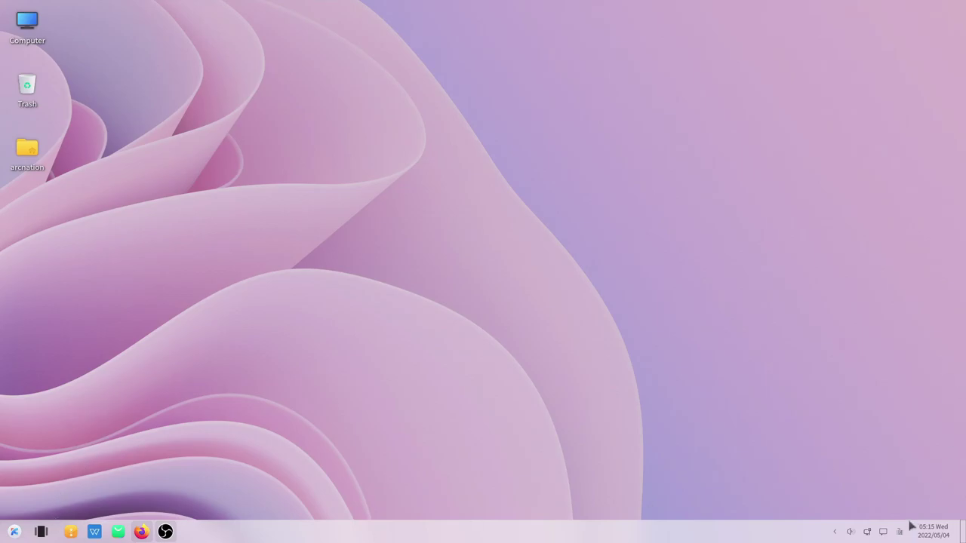
Open the start menu and clear the previous 'term' search
left_click(15, 532)
type("term")
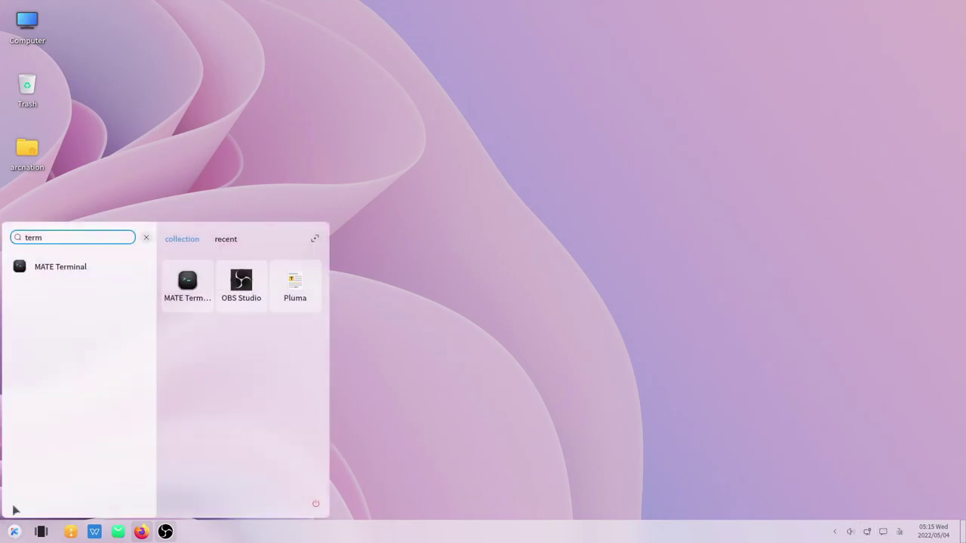
left_click(147, 238)
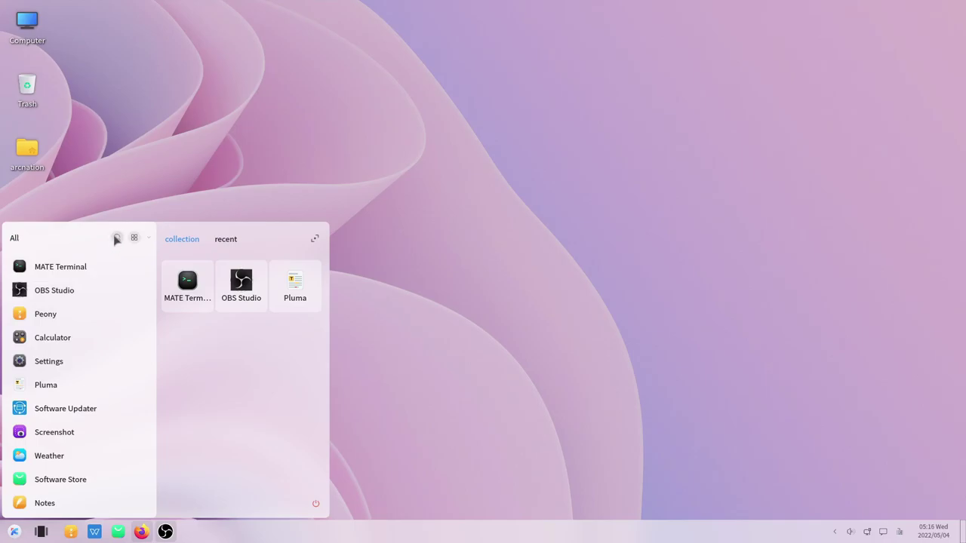
Search 'scr', launch Screenshot and mark a 1154 × 885 capture region
left_click(117, 239)
type("sree")
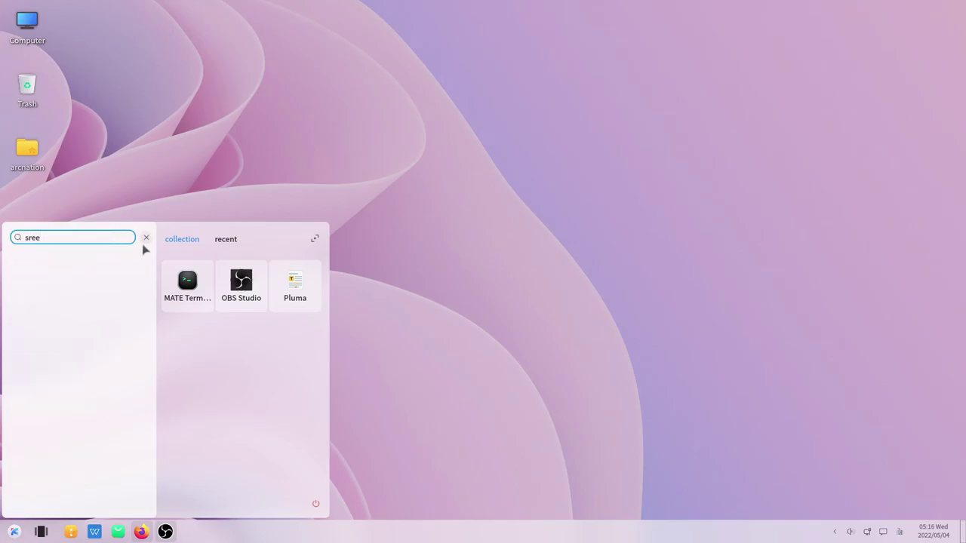
key("BackSpace")
type("cr")
left_click(49, 267)
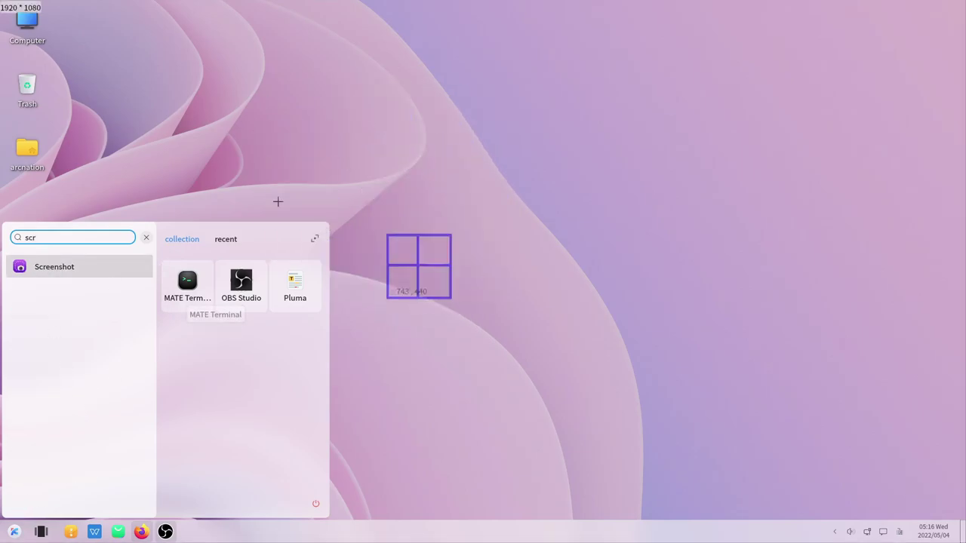
mouse_move(295, 34)
left_mouse_down()
mouse_move(675, 372)
mouse_move(875, 480)
left_mouse_up()
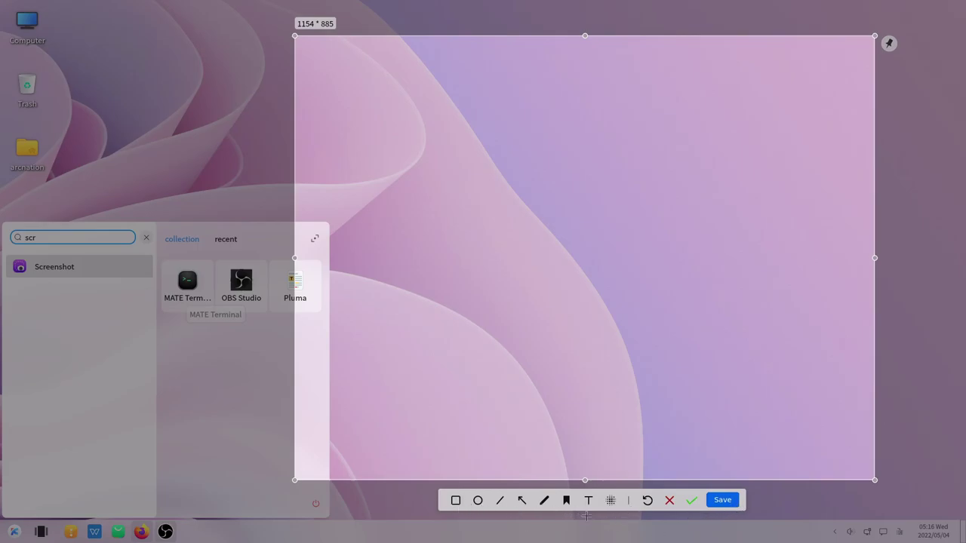
Draw a blue square and an overlapping pink rectangle on the capture
left_click(455, 501)
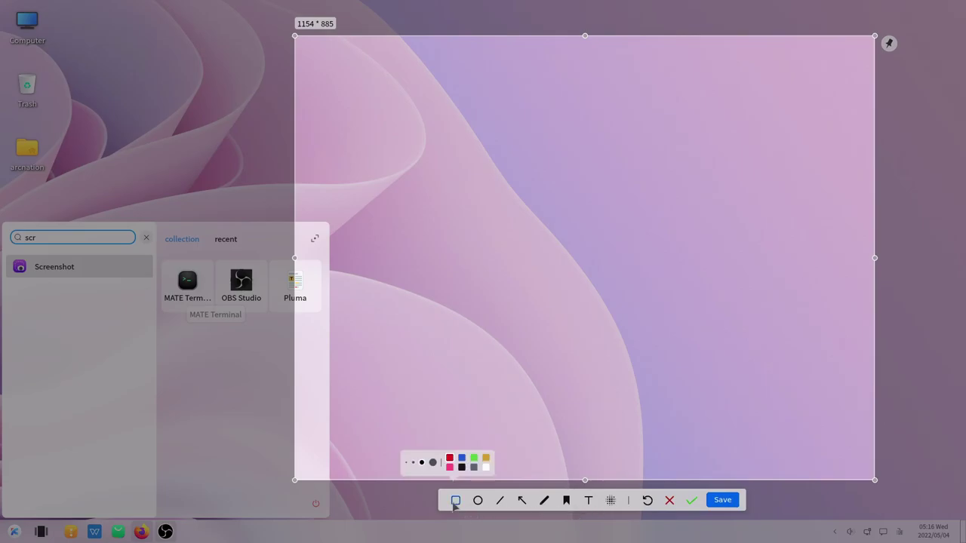
left_click(461, 460)
left_click_drag(418, 164, 552, 305)
left_click(449, 467)
left_click_drag(361, 206, 540, 366)
Add a pink diagonal line, an up-left arrow and a freehand scribble
left_click(499, 500)
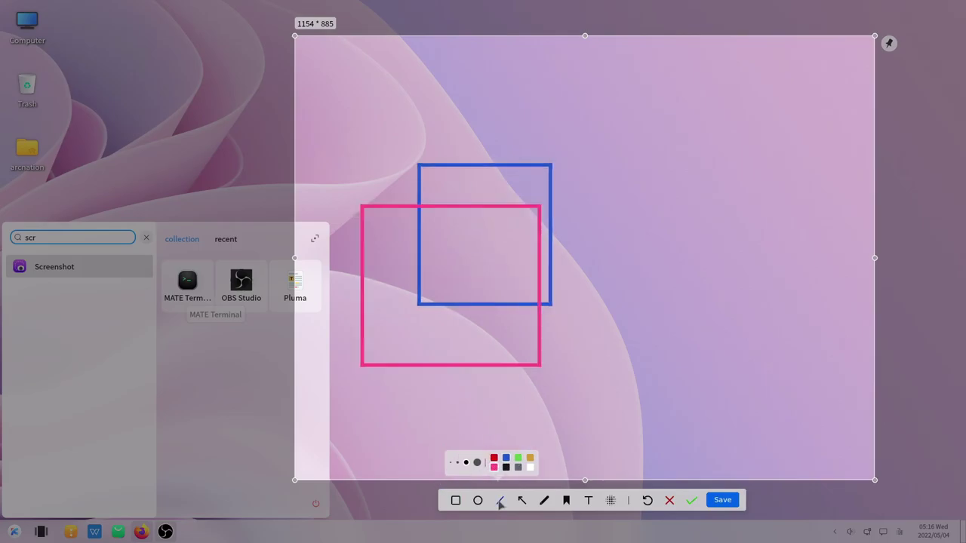
mouse_move(445, 305)
left_mouse_down()
mouse_move(546, 206)
mouse_move(545, 165)
left_mouse_up()
left_click(521, 500)
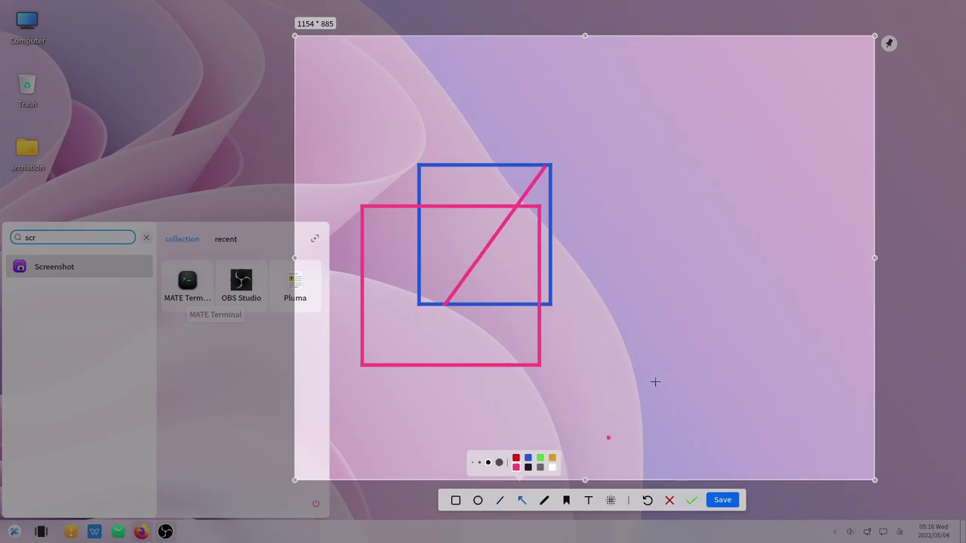
left_click_drag(415, 421, 318, 320)
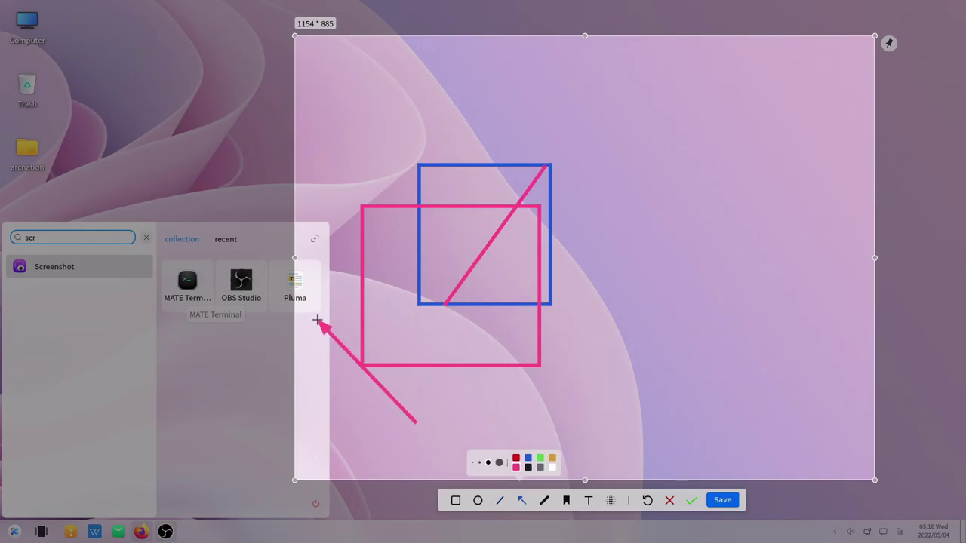
left_click(544, 501)
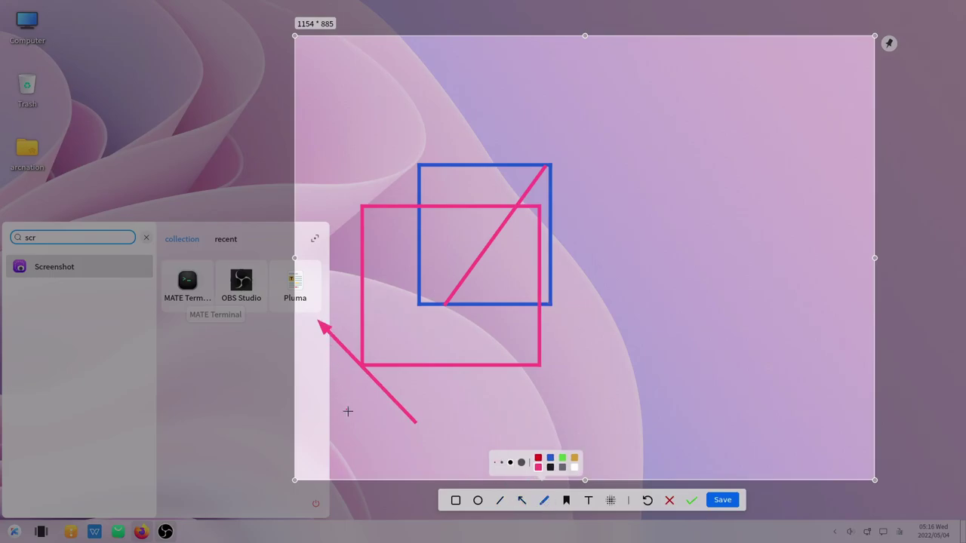
mouse_move(445, 411)
left_mouse_down()
mouse_move(467, 426)
mouse_move(532, 425)
left_mouse_up()
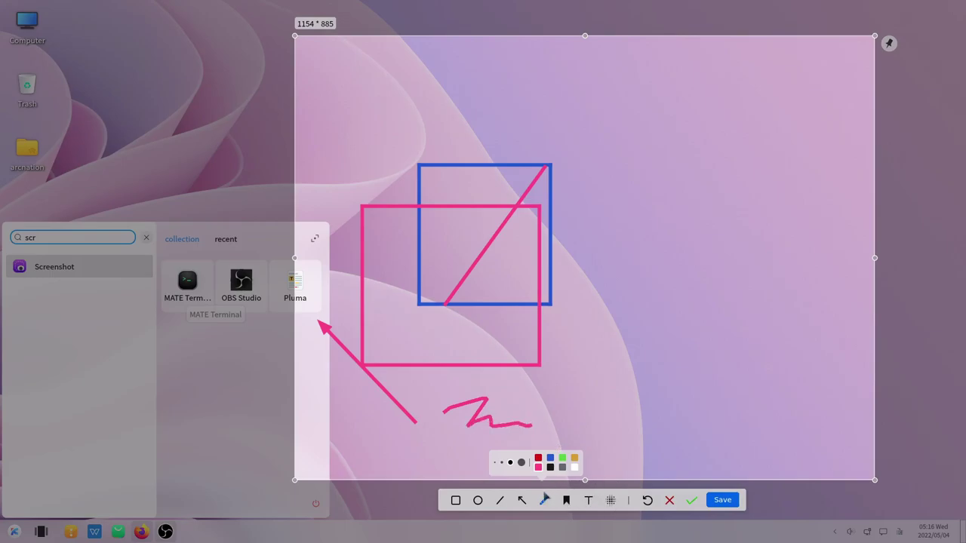
Mark over the Pluma icon with the marker and mosaic-blur two areas
left_click(566, 501)
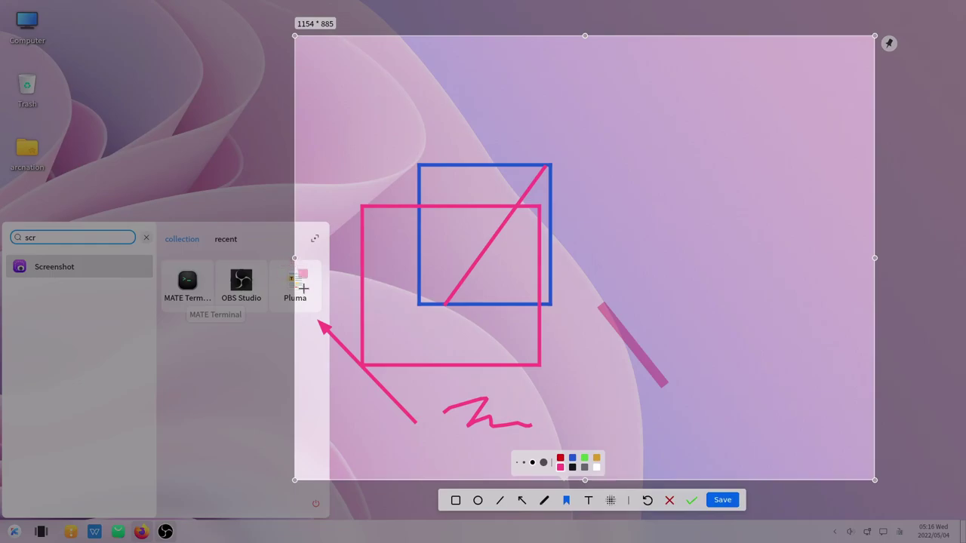
left_click_drag(322, 280, 297, 306)
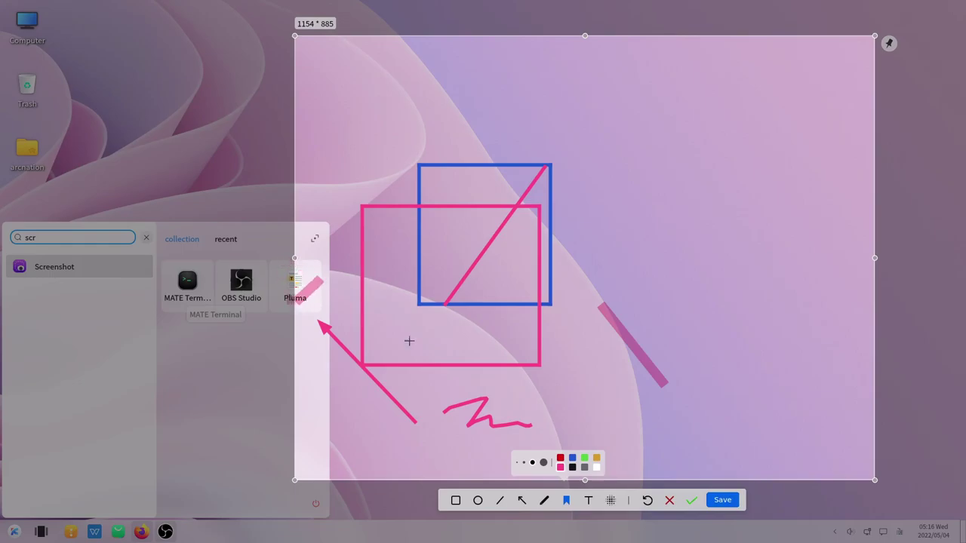
left_click(611, 502)
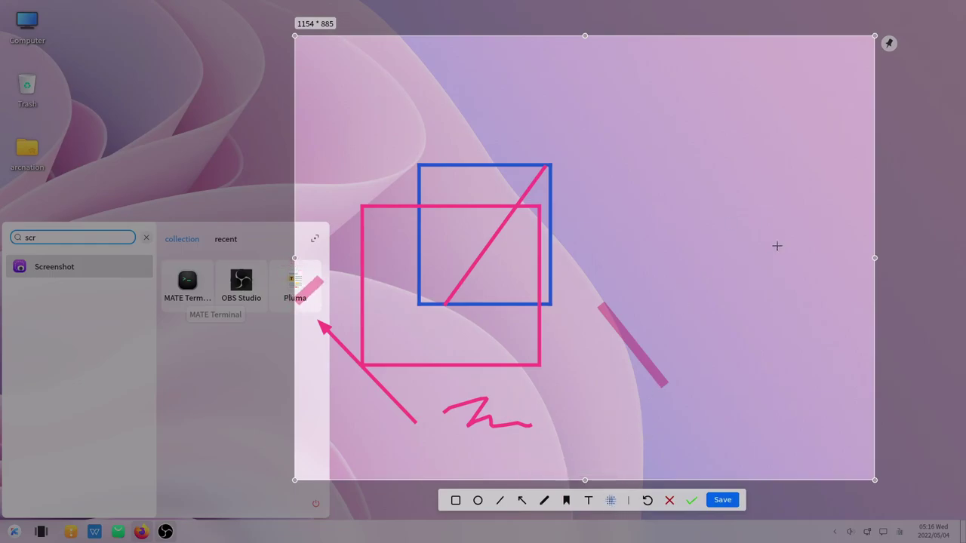
left_click_drag(756, 261, 541, 465)
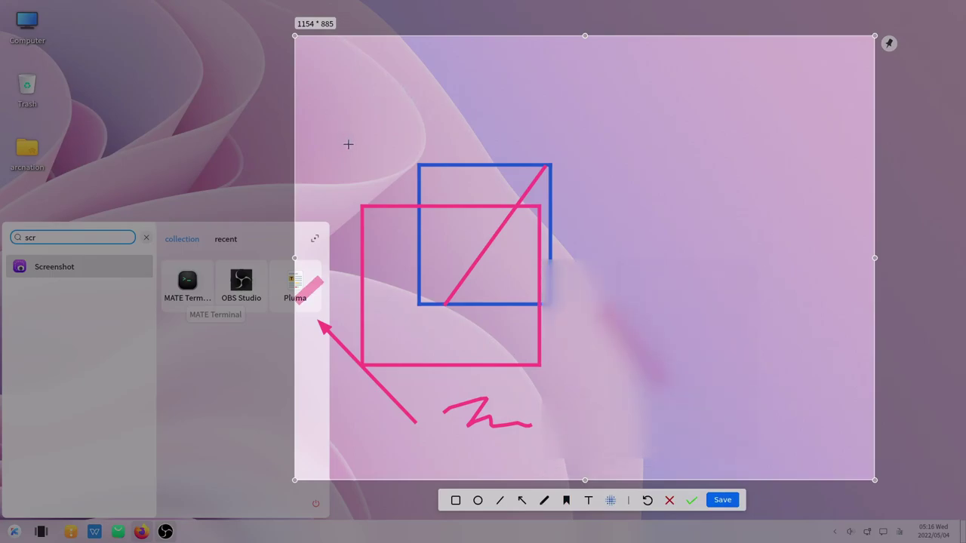
left_click_drag(348, 144, 679, 450)
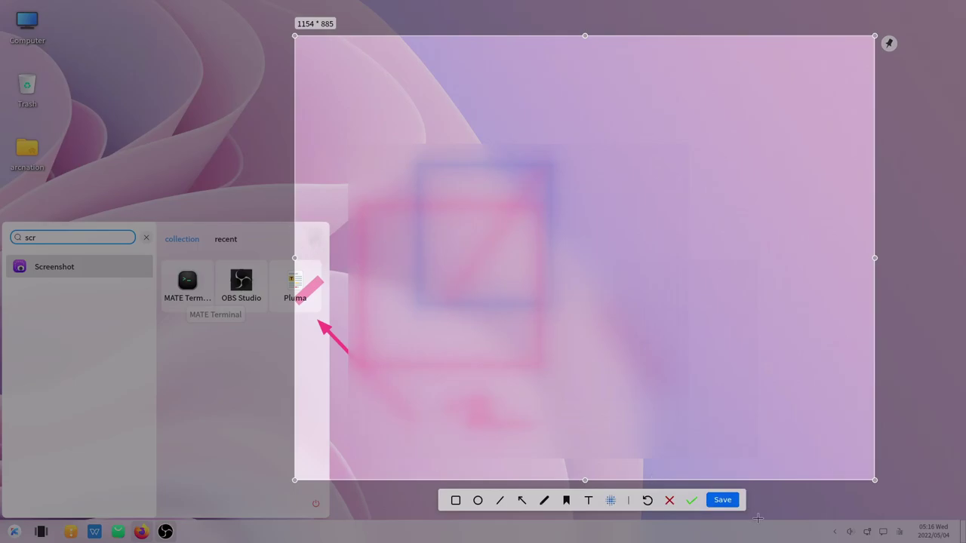
Undo the mosaic, marker stroke and remaining annotations one by one
left_click(651, 502)
left_click(650, 502)
left_click(651, 502)
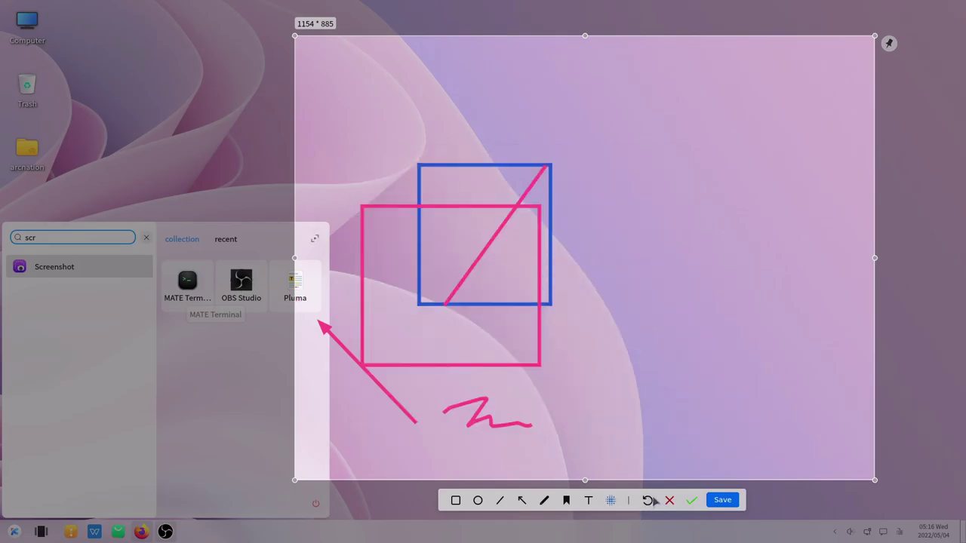
left_click(650, 503)
left_click(651, 502)
left_click(651, 503)
left_click(650, 502)
left_click(650, 503)
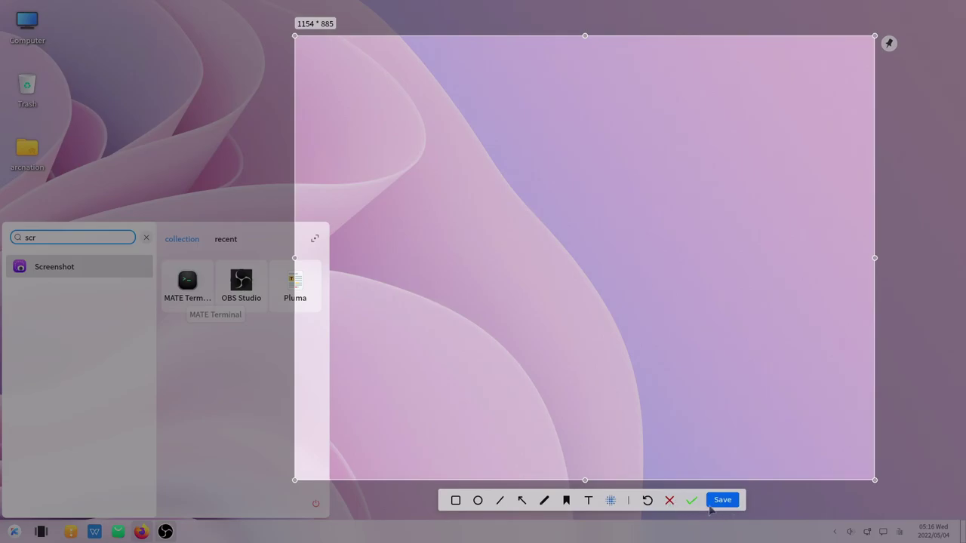
Cancel the capture, relaunch Screenshot from the menu search and select a desktop region
left_click(671, 502)
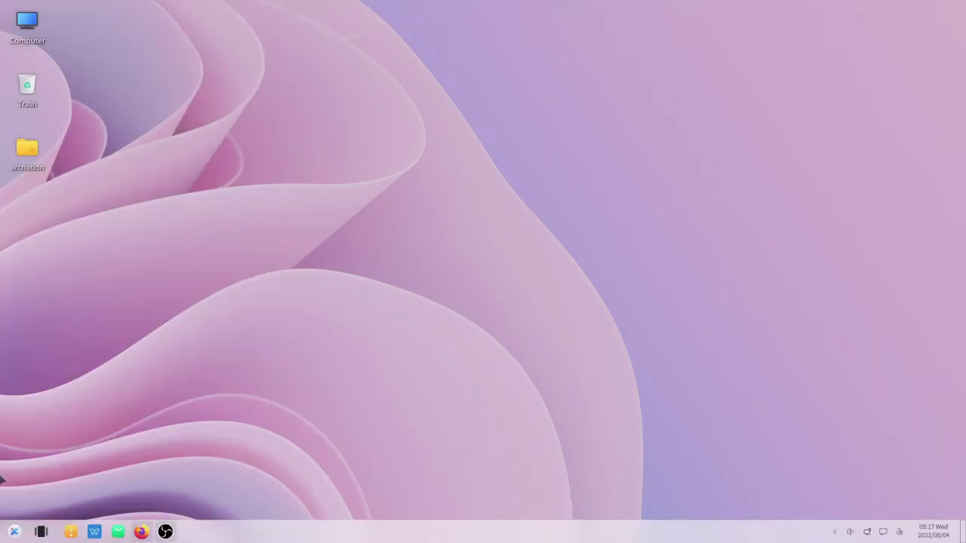
left_click(14, 532)
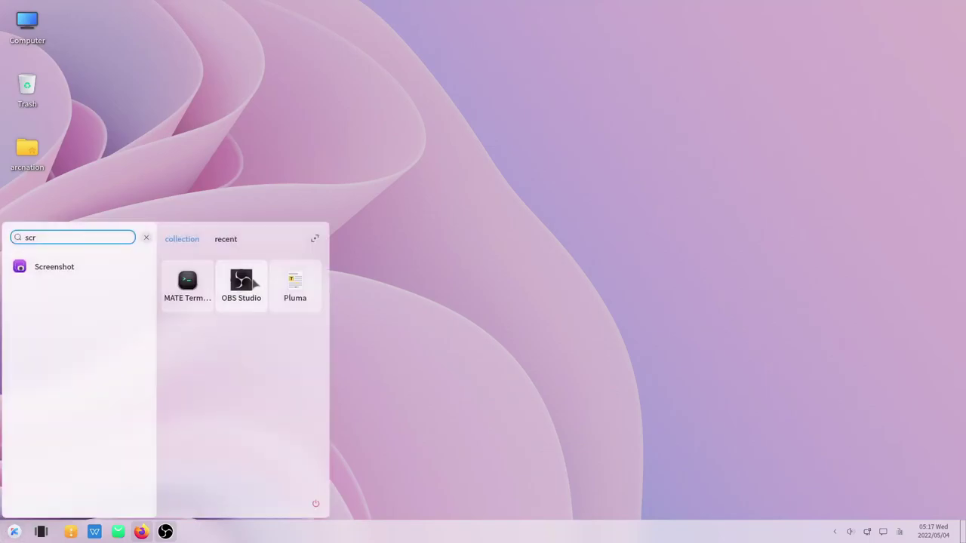
left_click(74, 265)
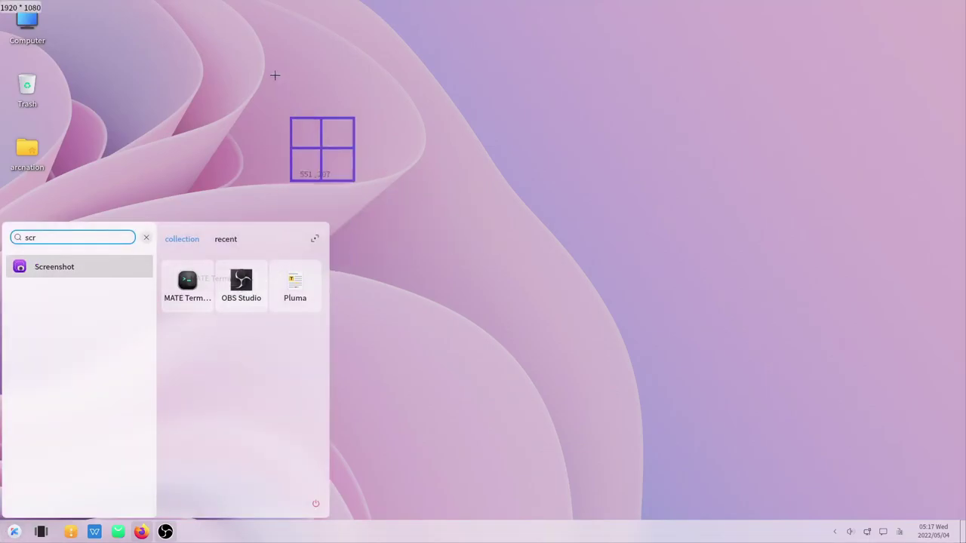
left_click_drag(274, 72, 796, 381)
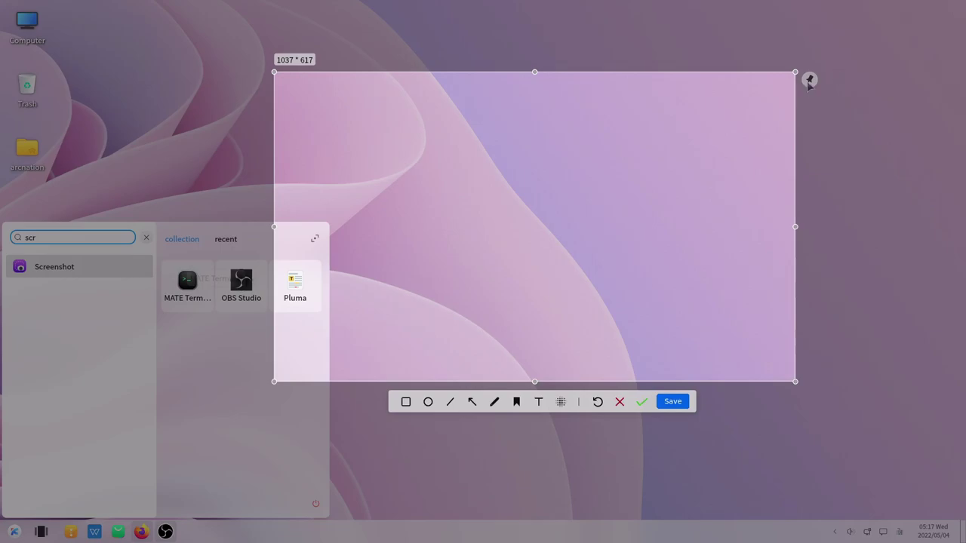
Pin the 1037 × 617 capture as a floating image, move it down-left, then close it
left_click(809, 80)
left_click_drag(543, 129, 458, 186)
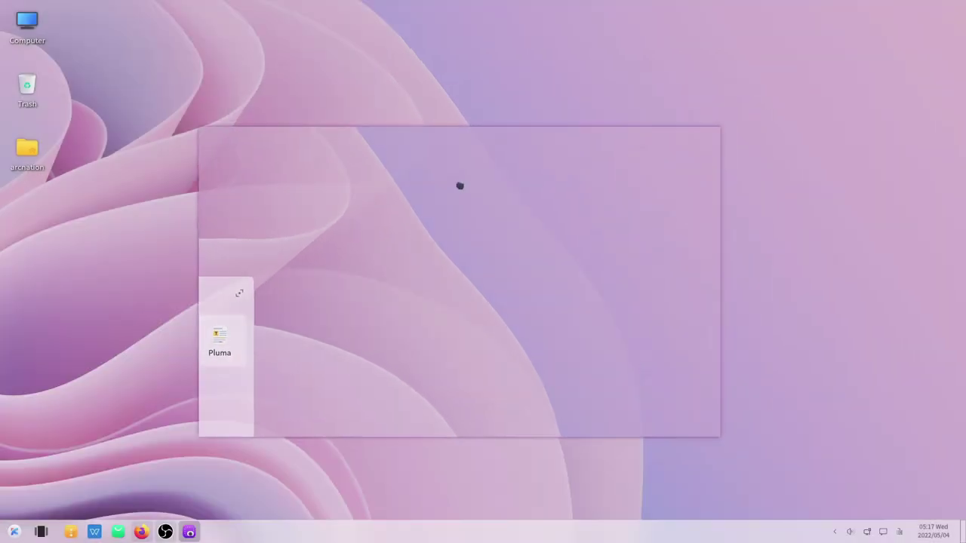
left_click_drag(422, 219, 427, 194)
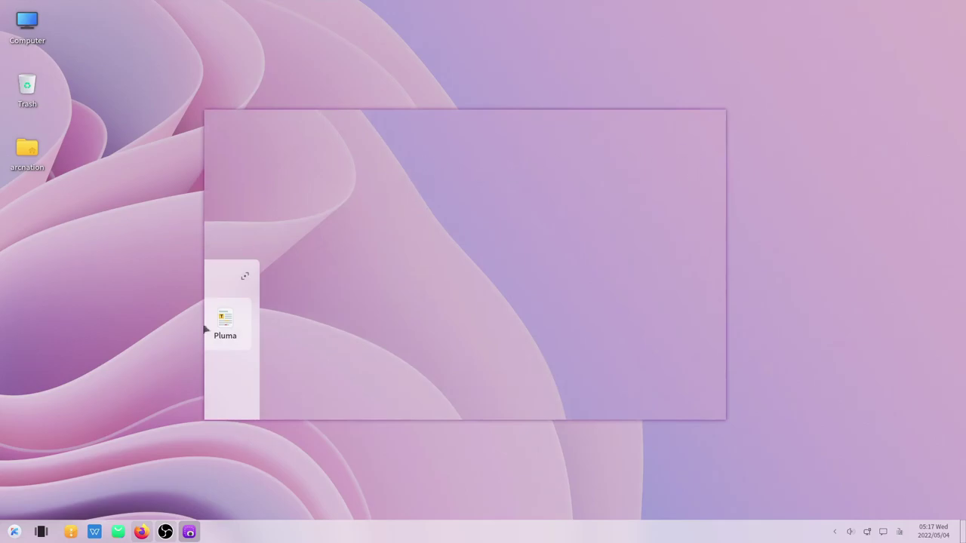
right_click(189, 532)
left_click(209, 508)
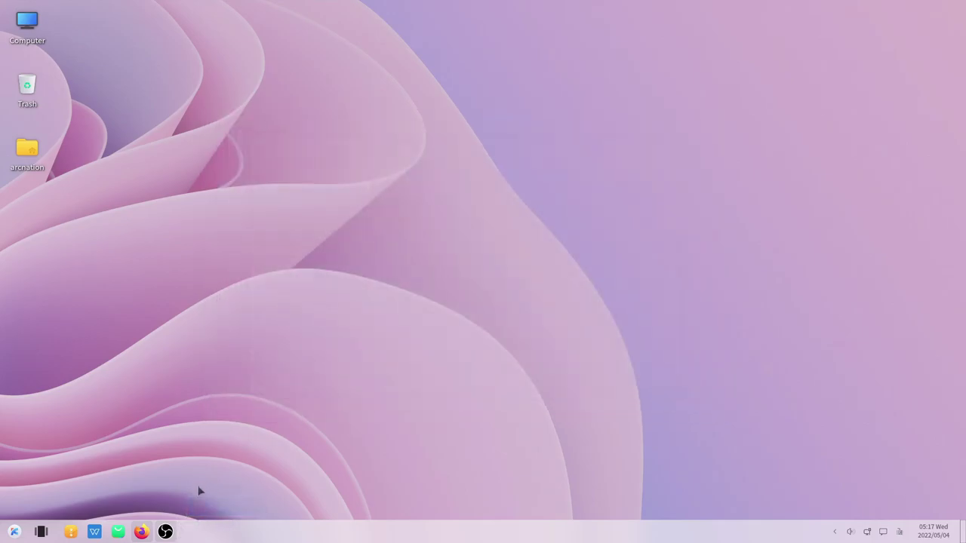
Collapse and re-expand the quick settings in the notification panel, then close it
left_click(890, 532)
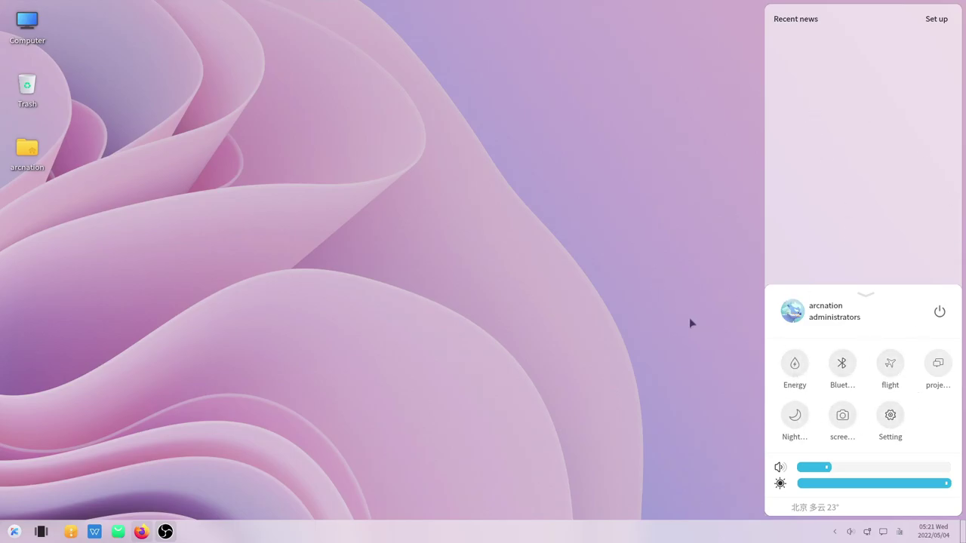
left_click_drag(869, 300, 865, 410)
left_click(866, 412)
left_click(611, 136)
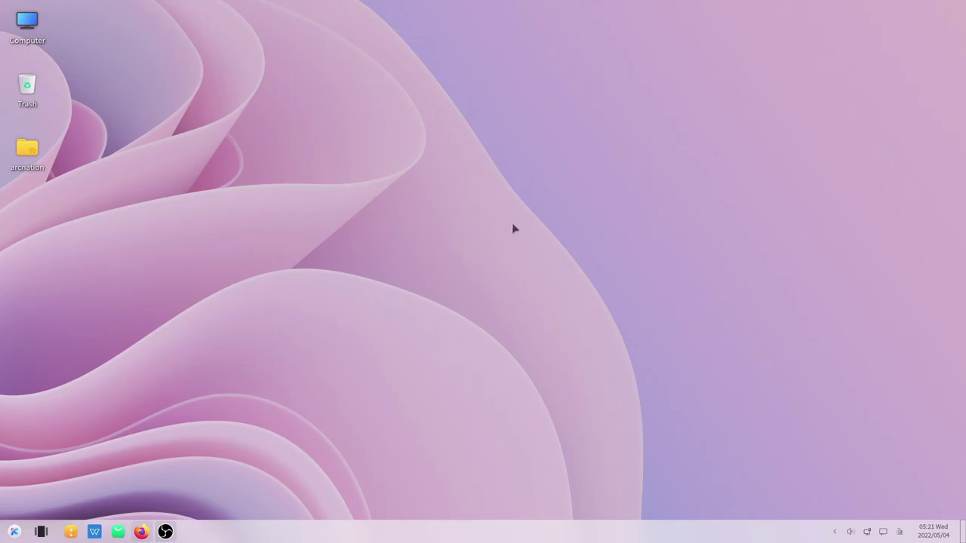
Take two screen captures with Print and dismiss the capture notification
key("Print")
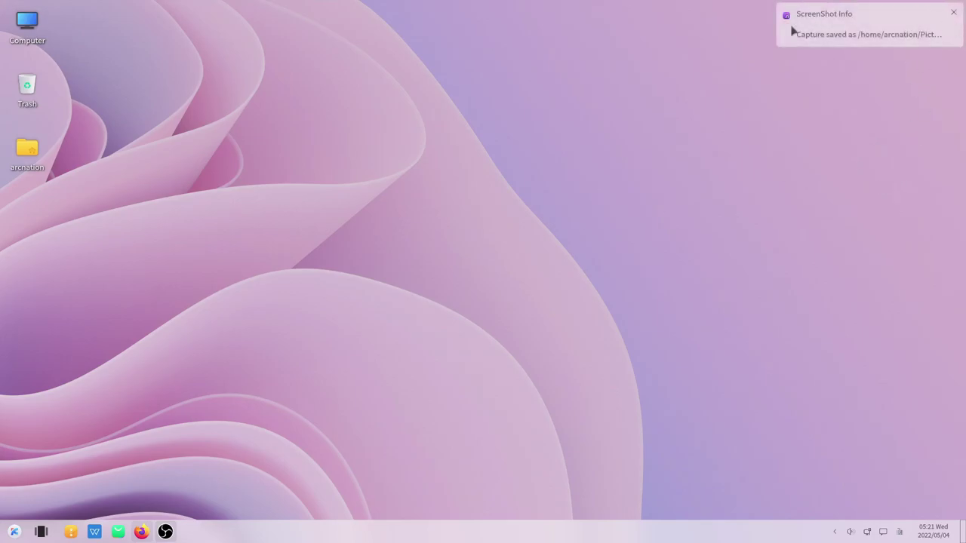
key("Print")
left_click(827, 65)
Expand and fold the grouped Screenshot notifications in the notification centre
left_click(882, 532)
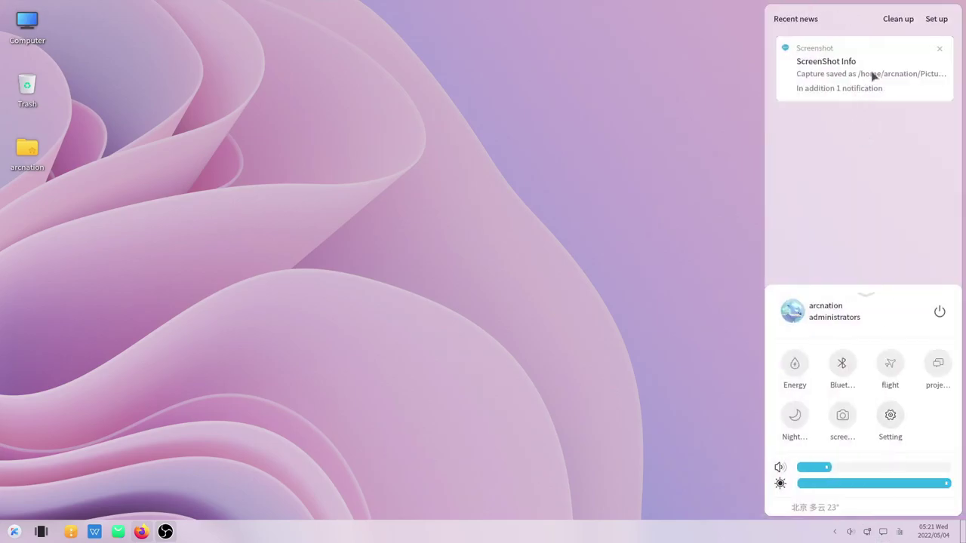
left_click(875, 82)
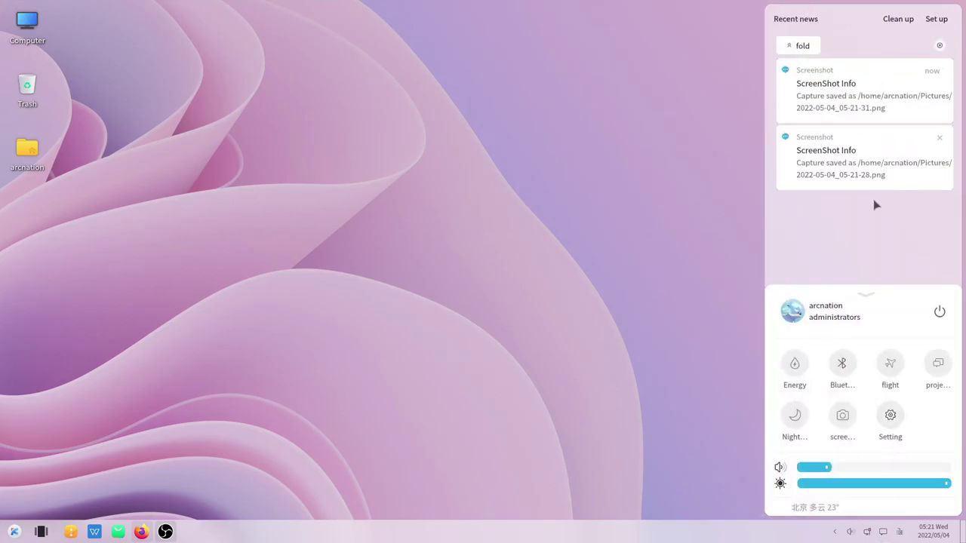
left_click(804, 46)
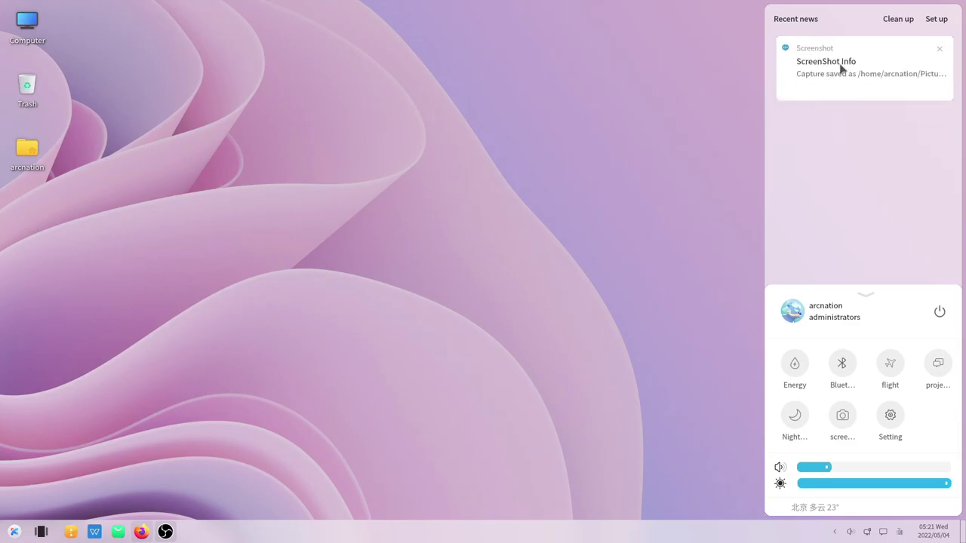
left_click(841, 68)
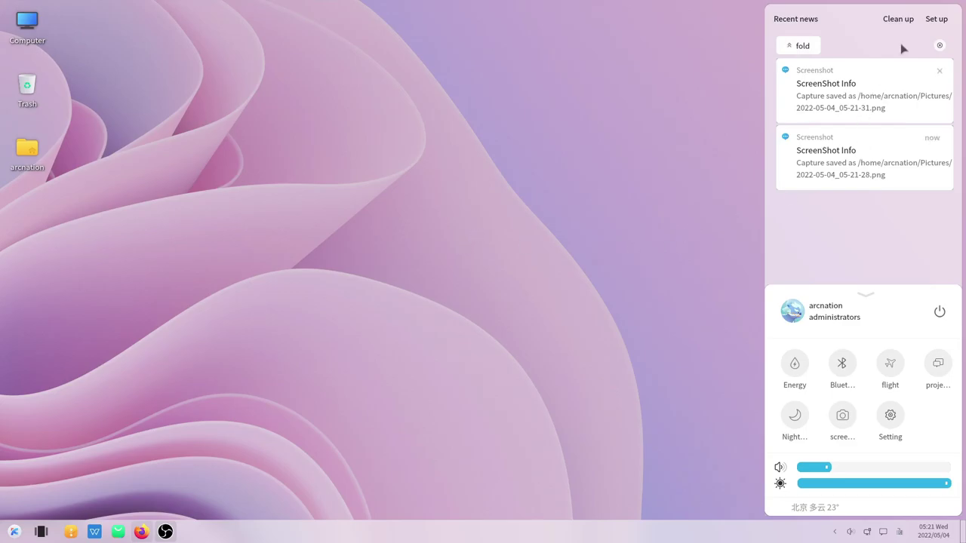
left_click(813, 47)
left_click(848, 77)
left_click(801, 45)
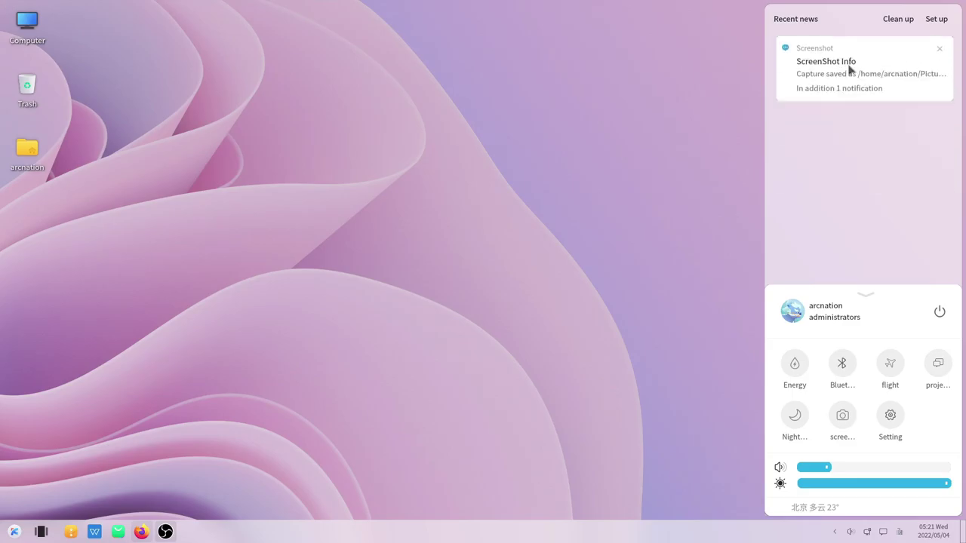
Close the notification centre, glance at the start menu, and drag the OBS taskbar entry beside Firefox
left_click(897, 19)
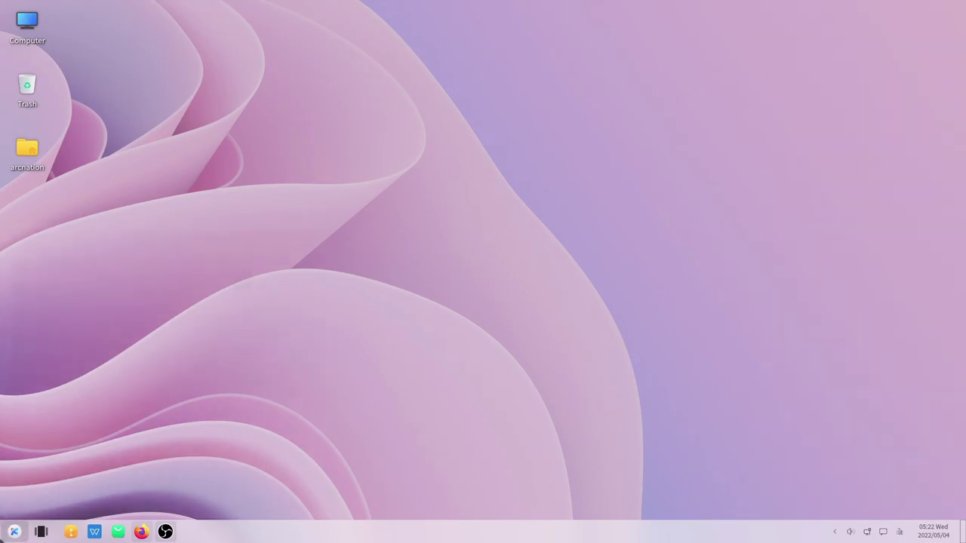
left_click(9, 530)
left_click(239, 160)
mouse_move(163, 535)
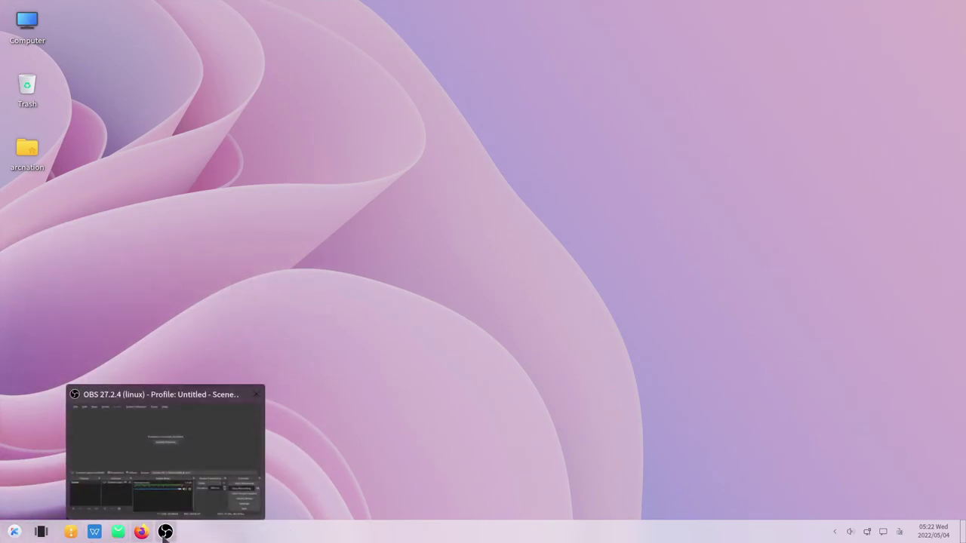
left_click_drag(163, 536, 179, 523)
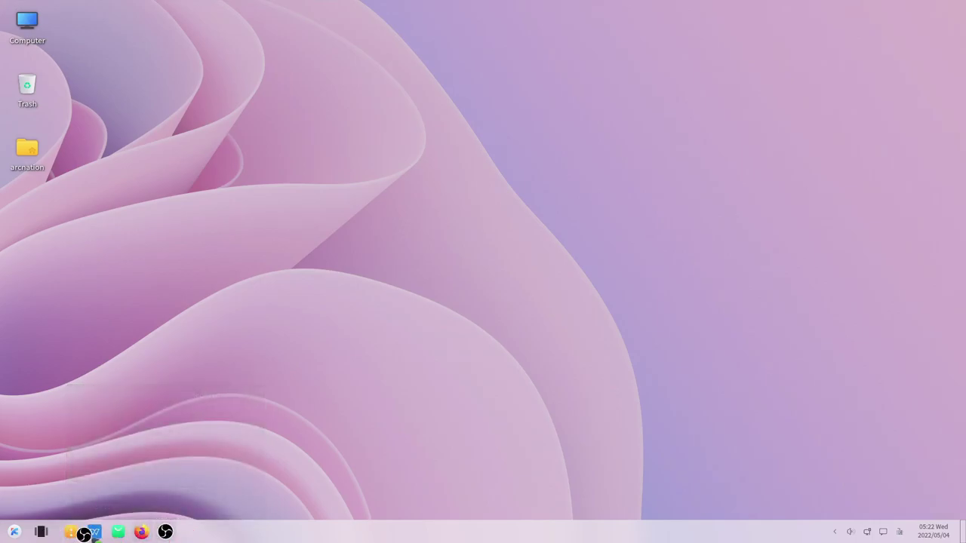
left_click_drag(87, 534, 167, 532)
Reveal the hidden tray items, toggling them a few times, and open the desktop search box
left_click(834, 532)
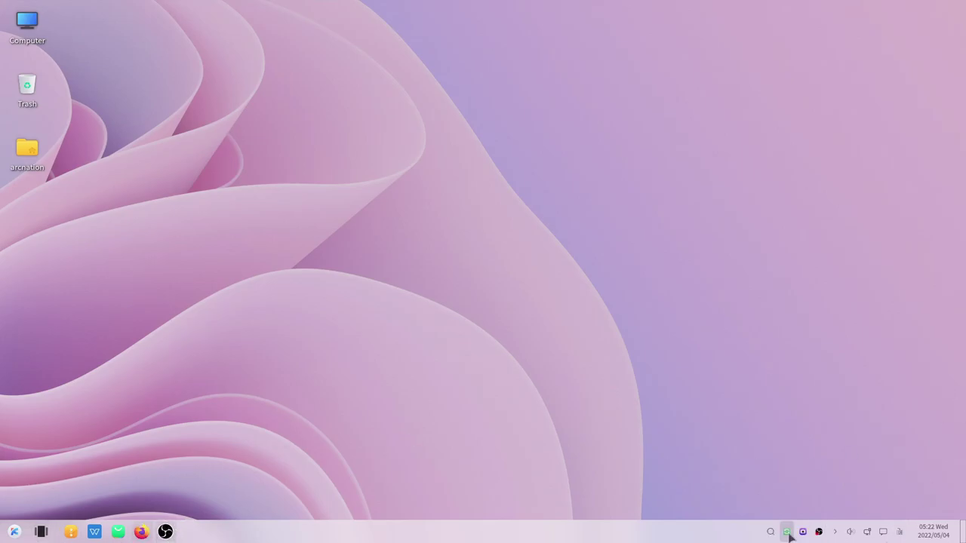
left_click(834, 532)
left_click(834, 532)
left_click(834, 532)
left_click(834, 532)
left_click(770, 531)
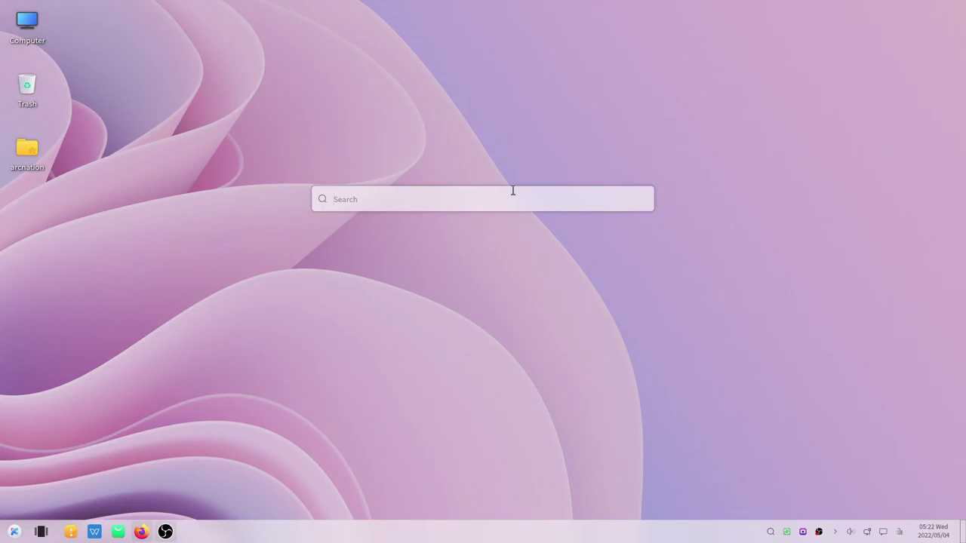
Search the desktop for 'firefox', fixing typos, then clear the query
type("sampl")
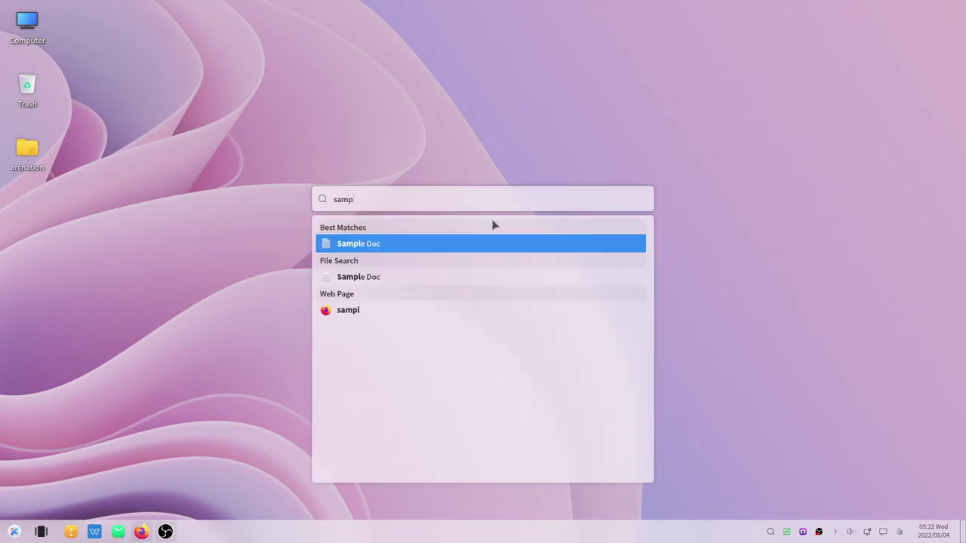
key("BackSpace")
key("BackSpace")
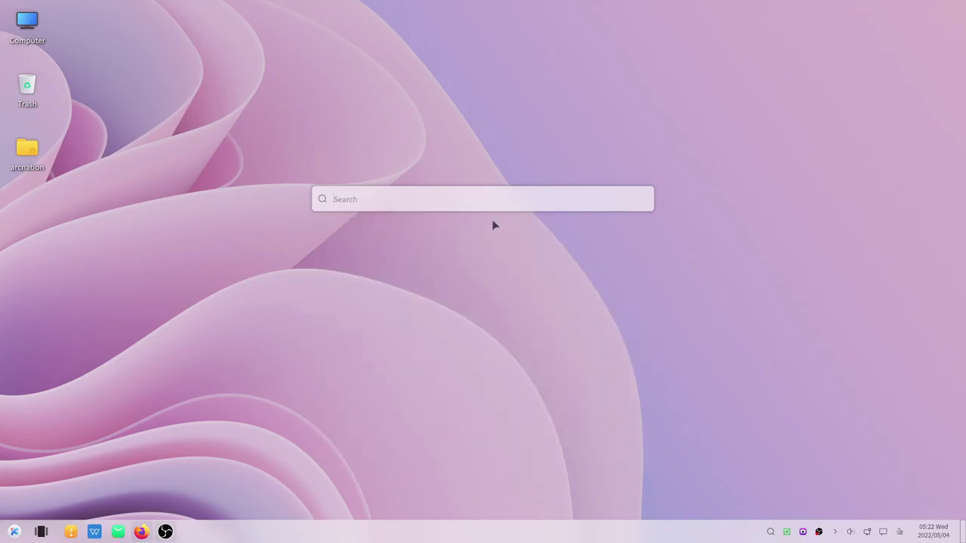
type("fire")
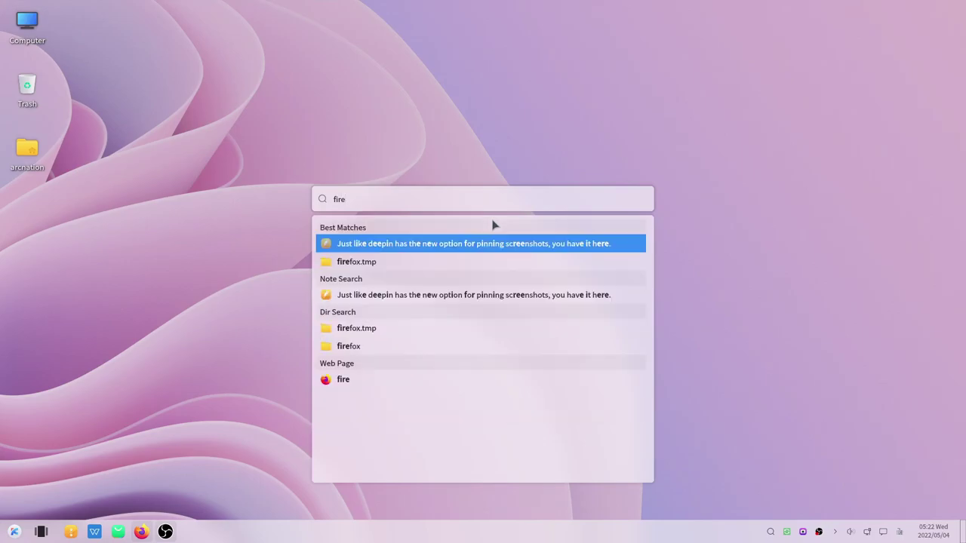
type("foc\\x")
key("BackSpace")
type("c\\x")
key("BackSpace")
type("x")
key("BackSpace")
key("BackSpace")
key("BackSpace")
key("BackSpace")
key("BackSpace")
key("BackSpace")
key("BackSpace")
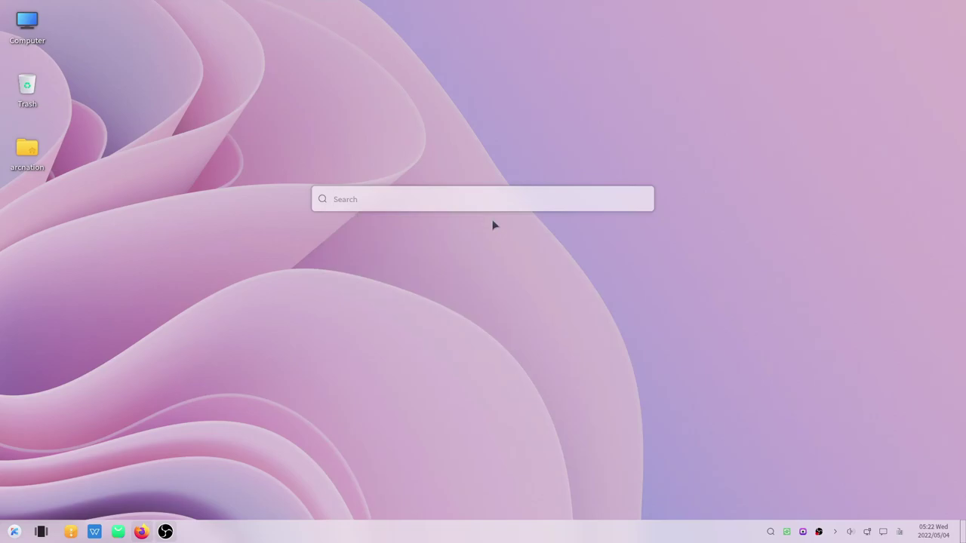
Search for 'termina' to find MATE Terminal, then clear and close the search
type("termina")
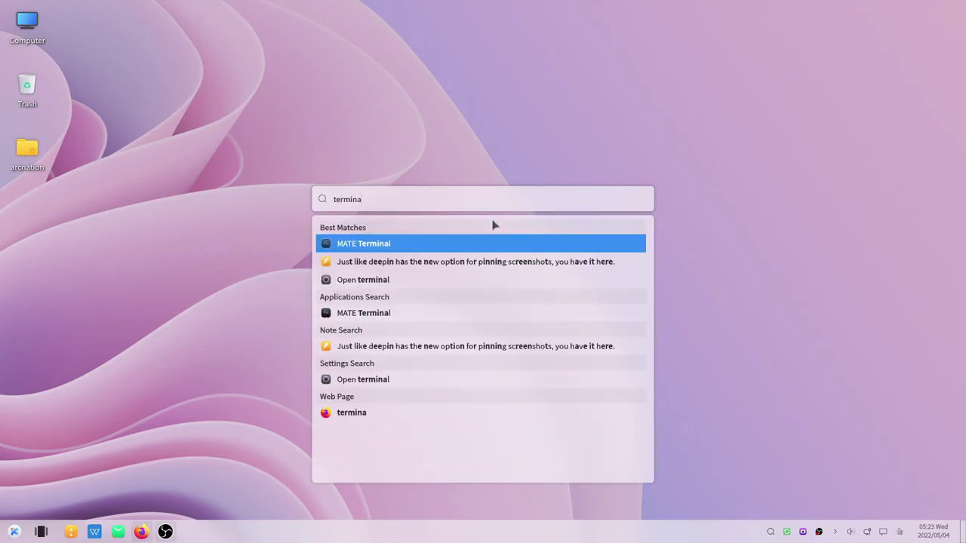
key("BackSpace")
key("BackSpace")
key("BackSpace")
key("BackSpace")
key("BackSpace")
key("BackSpace")
key("BackSpace")
key("Escape")
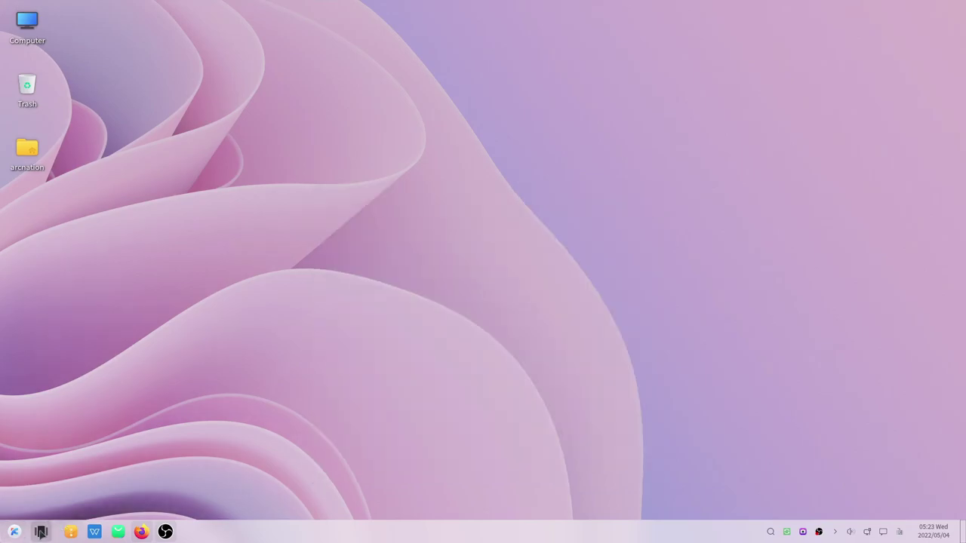
left_click(41, 531)
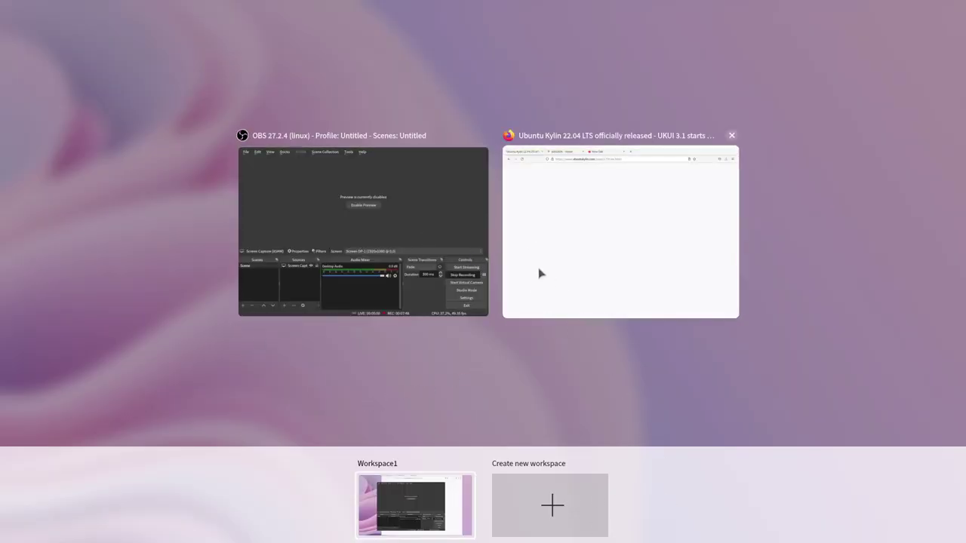
left_click_drag(586, 252, 176, 234)
left_click_drag(294, 300, 409, 280)
left_click(540, 522)
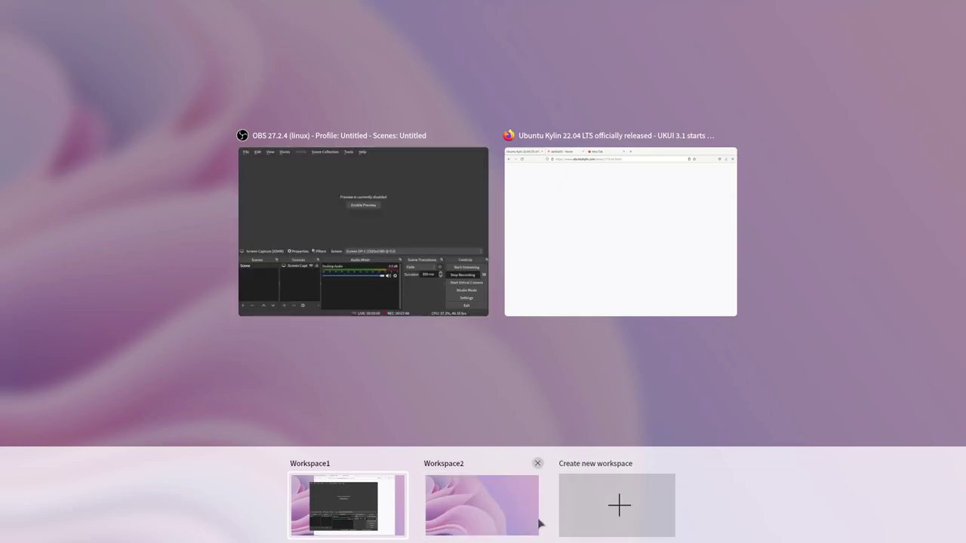
left_click_drag(550, 163, 489, 510)
left_click(502, 522)
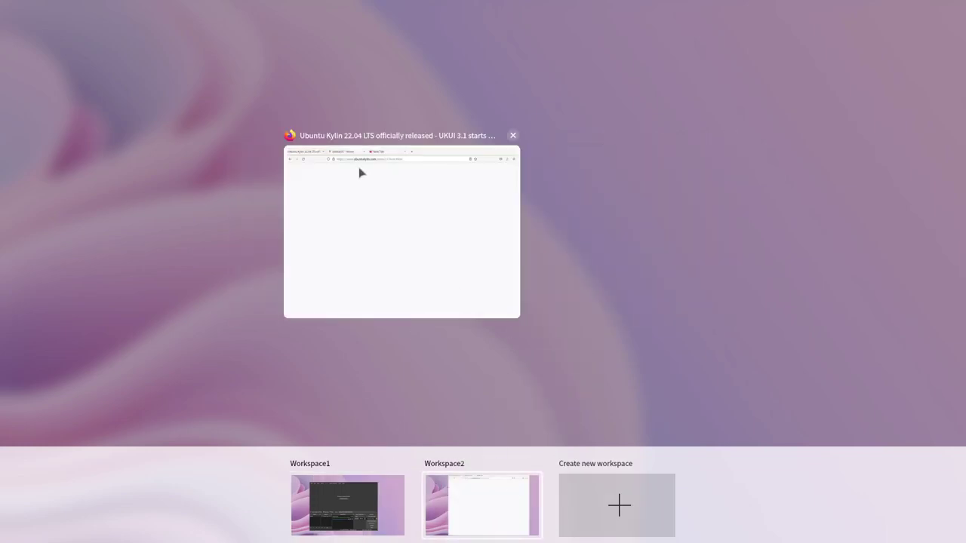
left_click_drag(439, 177, 381, 507)
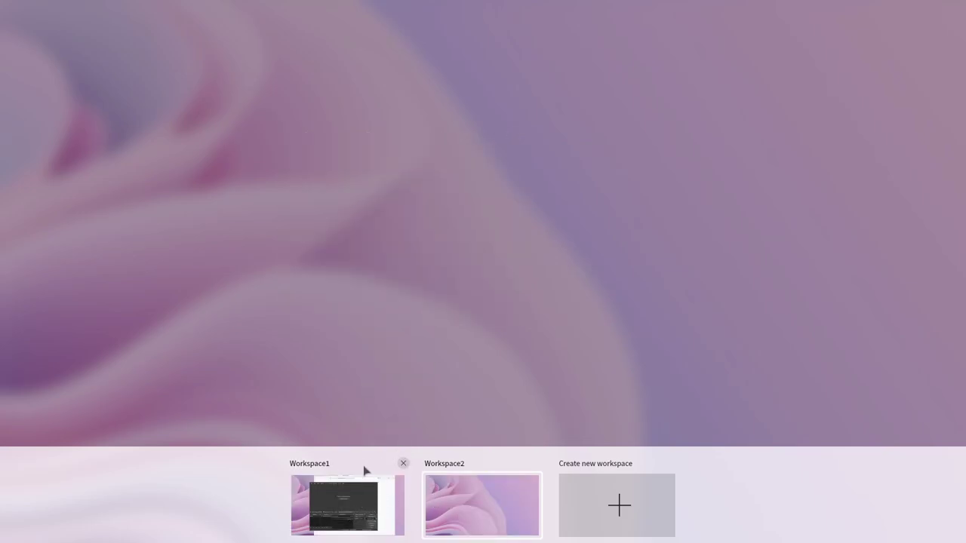
left_click(361, 513)
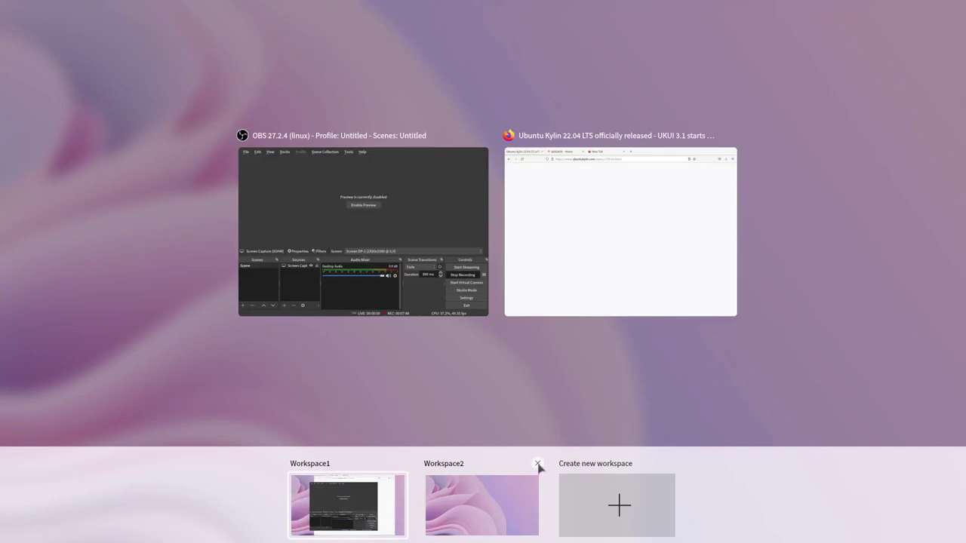
left_click(537, 464)
left_click(415, 502)
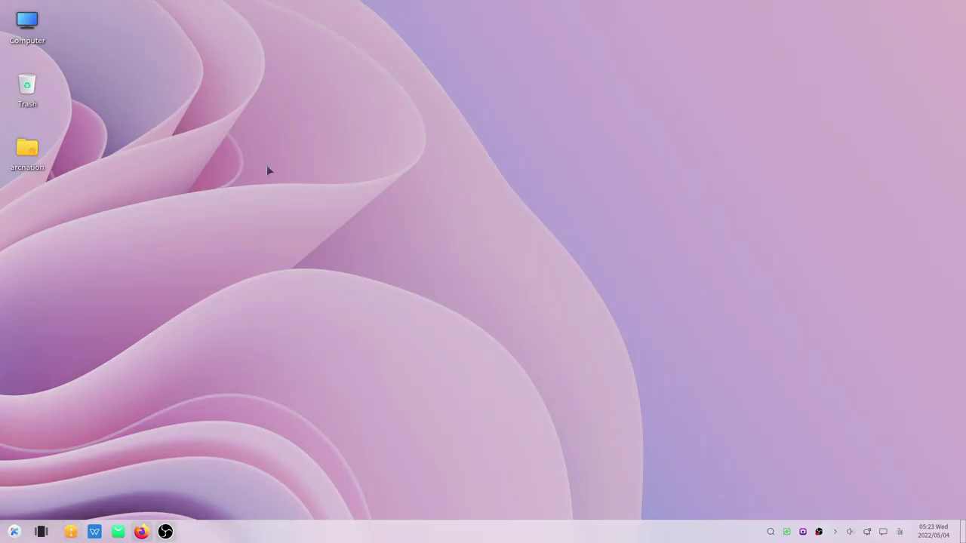
key("super+e")
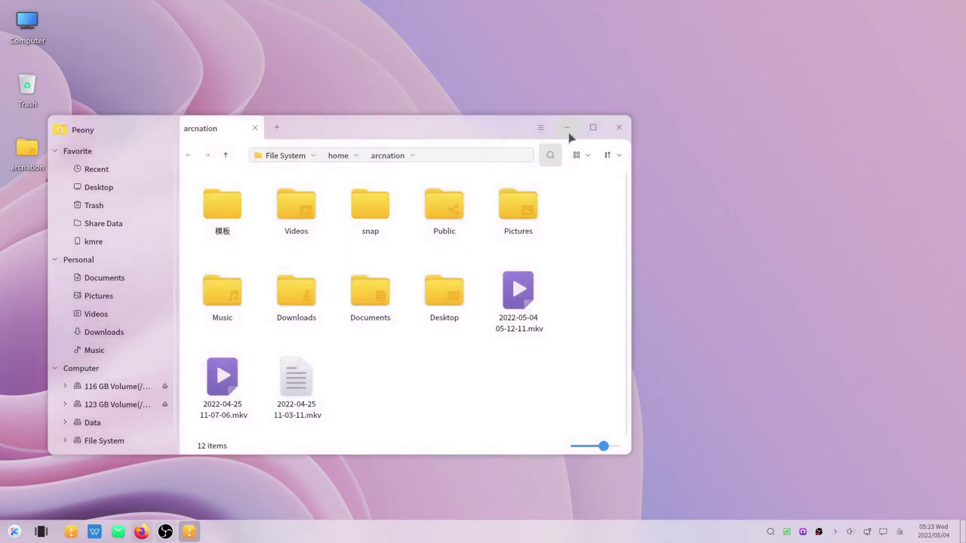
left_click(619, 128)
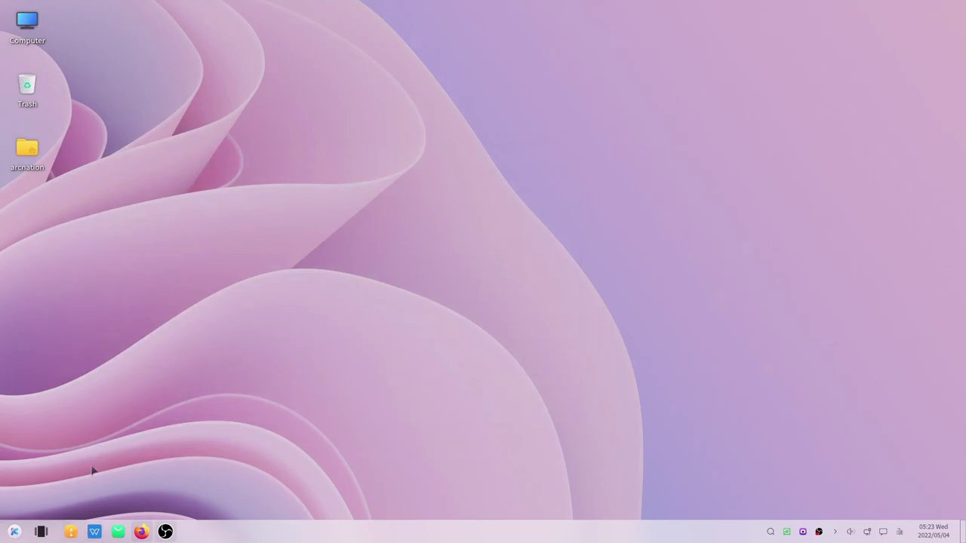
left_click(72, 533)
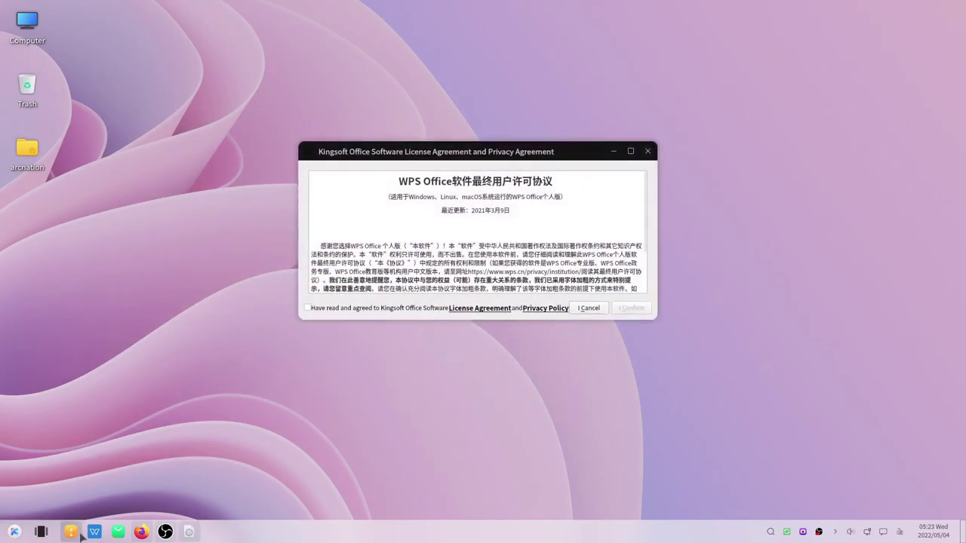
key("super+e")
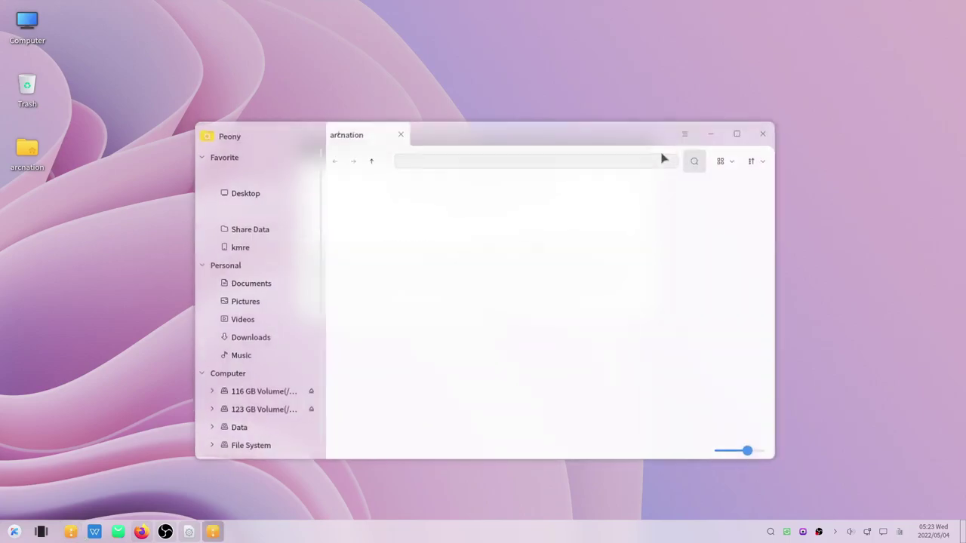
left_click_drag(627, 133, 677, 190)
left_click(648, 151)
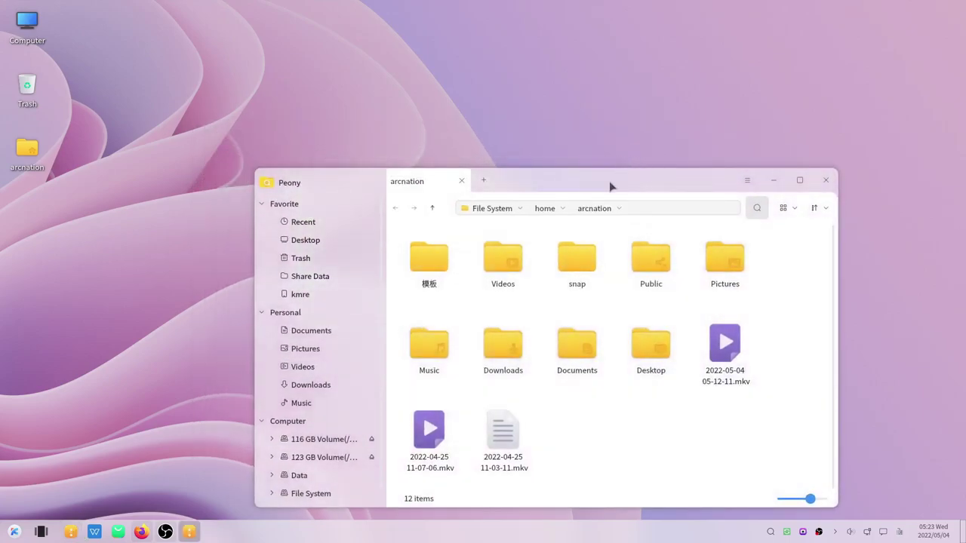
left_click_drag(612, 188, 644, 104)
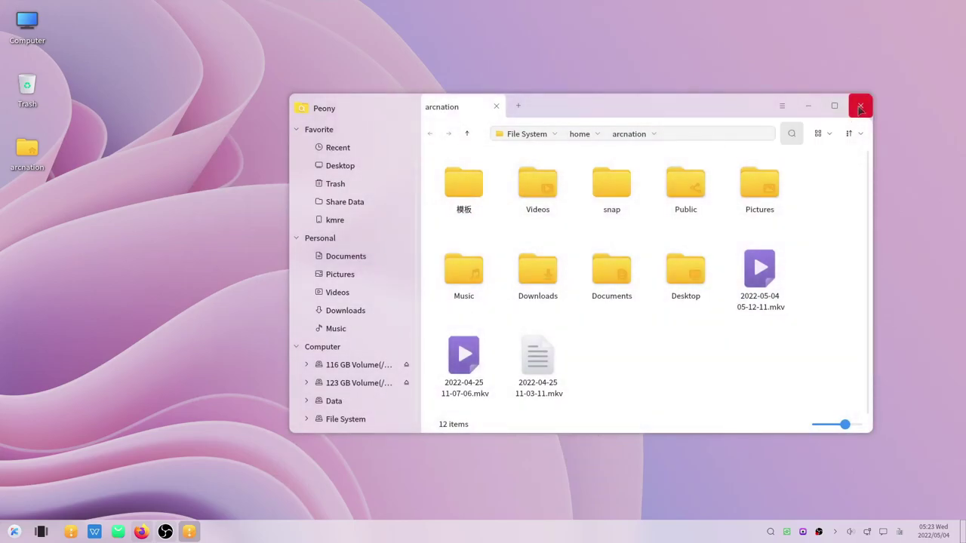
left_click(859, 108)
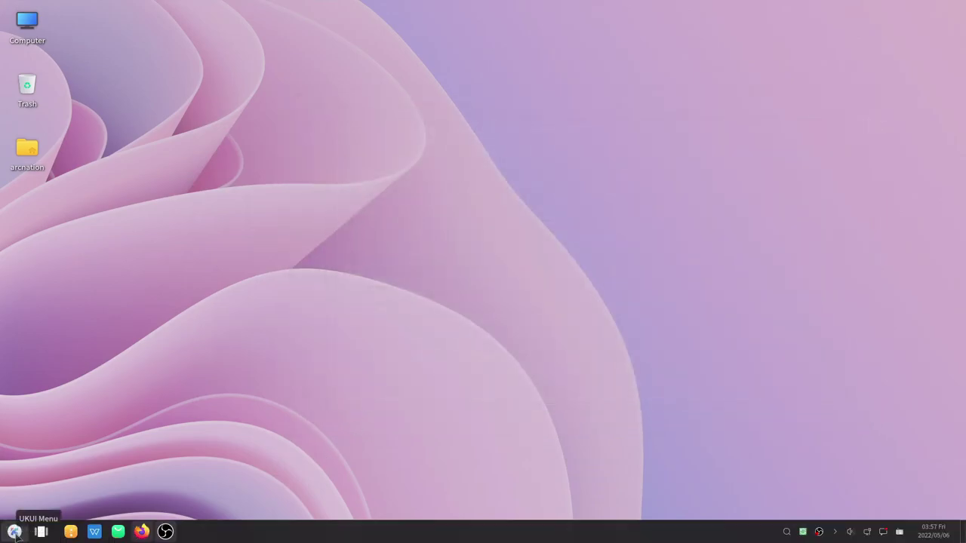
Launch Settings from the application menu and open the Personalized category
left_click(14, 532)
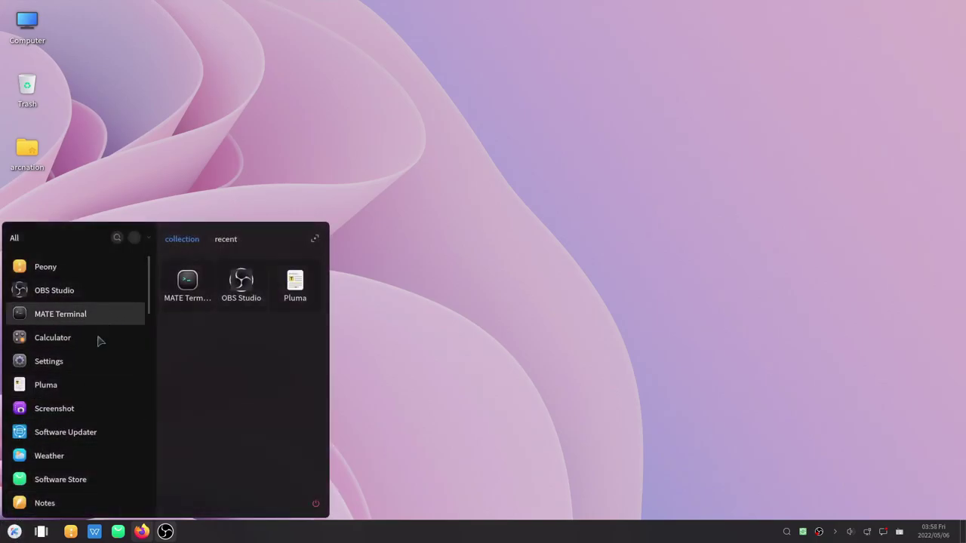
left_click(69, 368)
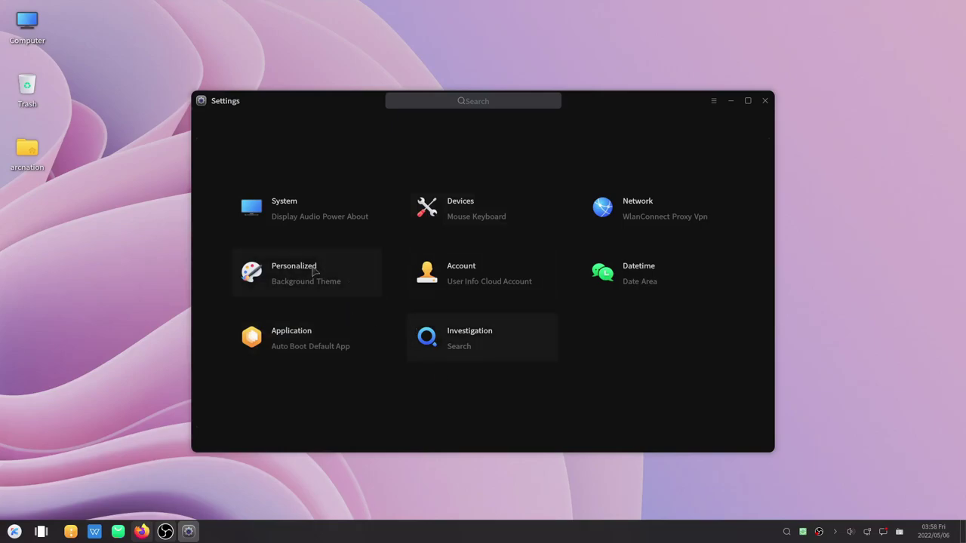
left_click(306, 272)
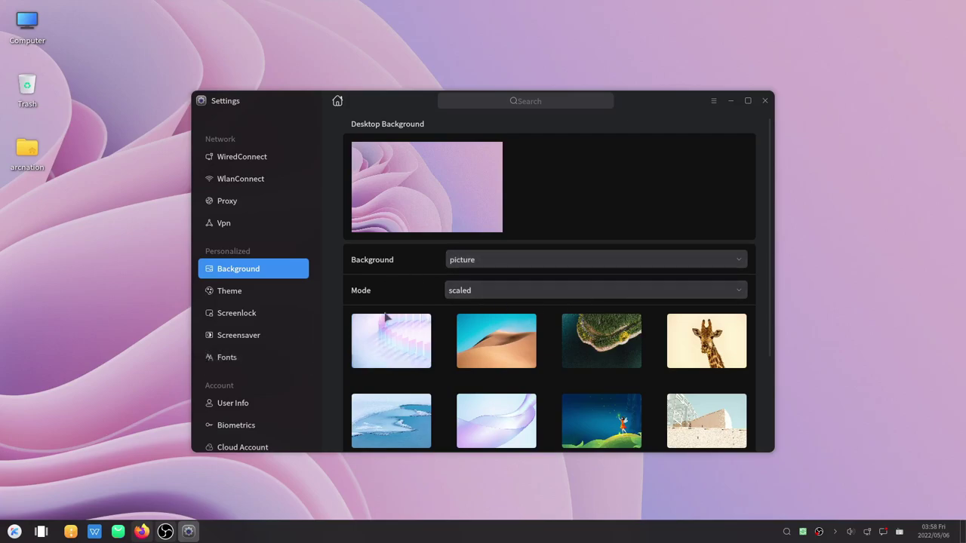
scroll(385, 318, "down", 2)
On the Theme page, switch the window theme between Light and Dark, ending on Light
left_click(248, 291)
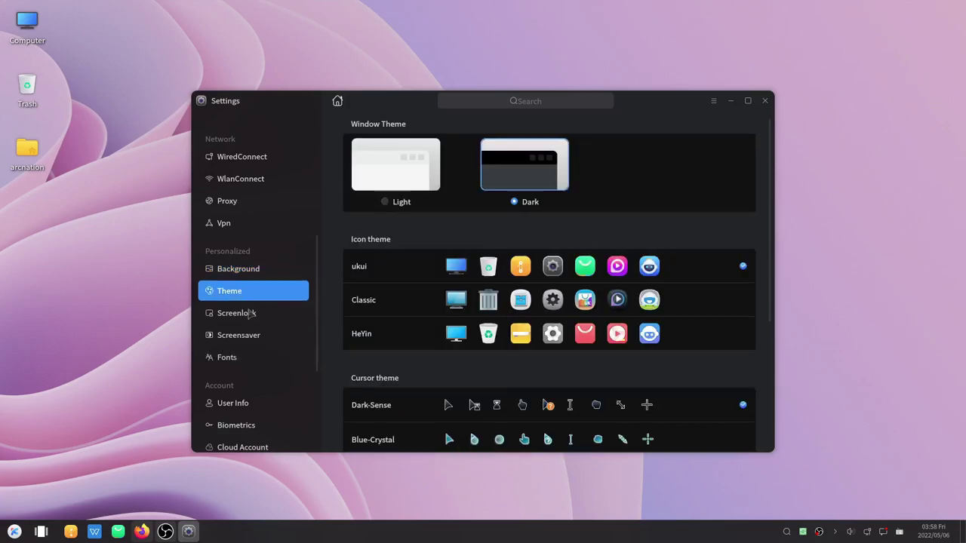
left_click(395, 181)
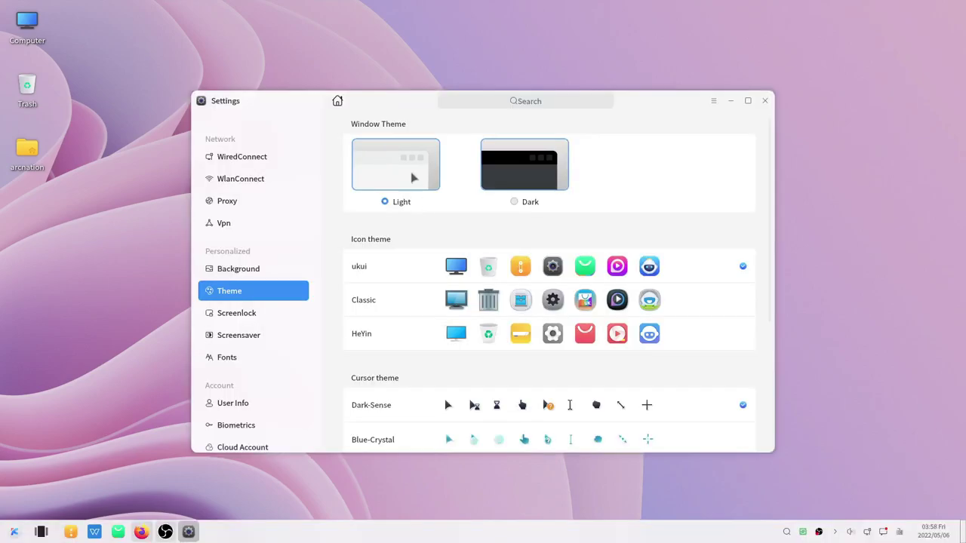
left_click(515, 200)
left_click(378, 178)
Reduce Transparency to about a fifth under Effect setting and reposition the window
scroll(366, 306, "down", 2)
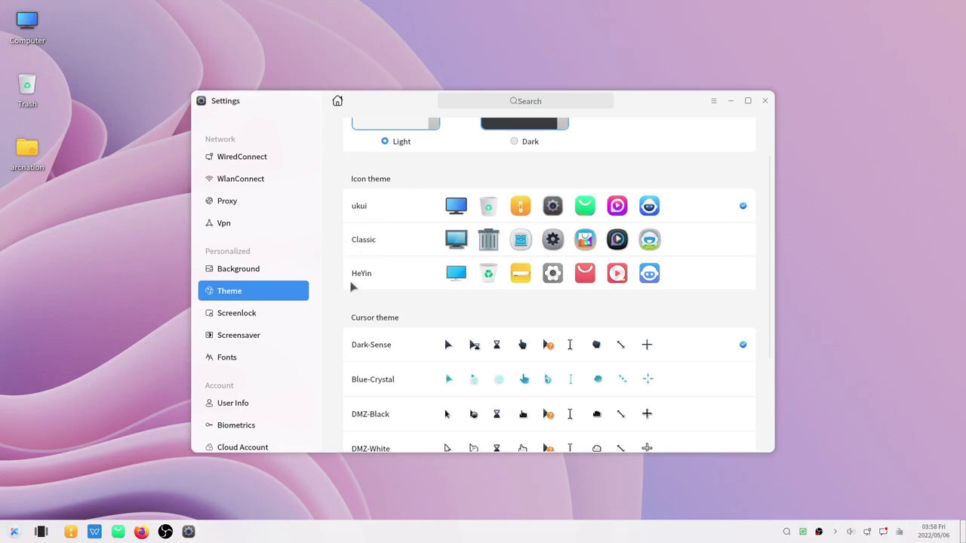
scroll(421, 325, "down", 2)
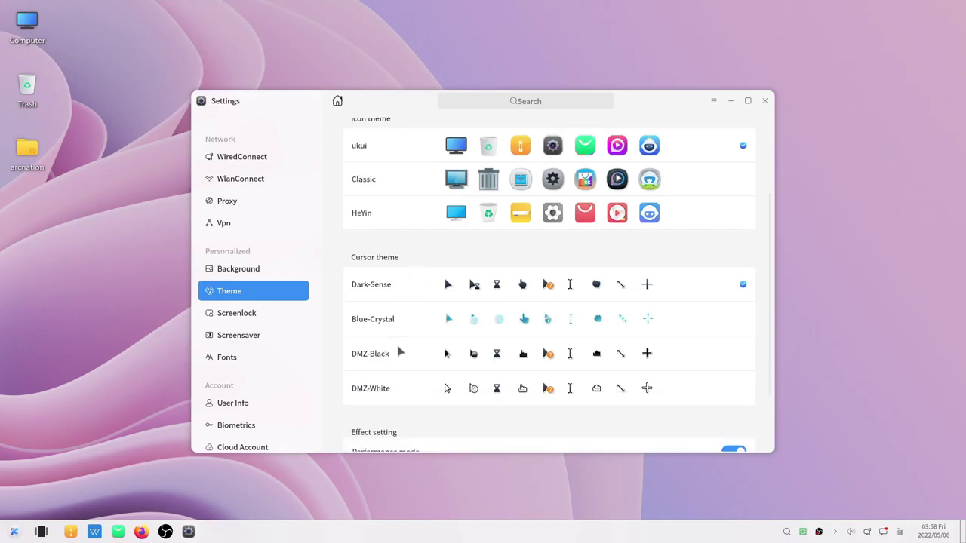
scroll(401, 351, "down", 3)
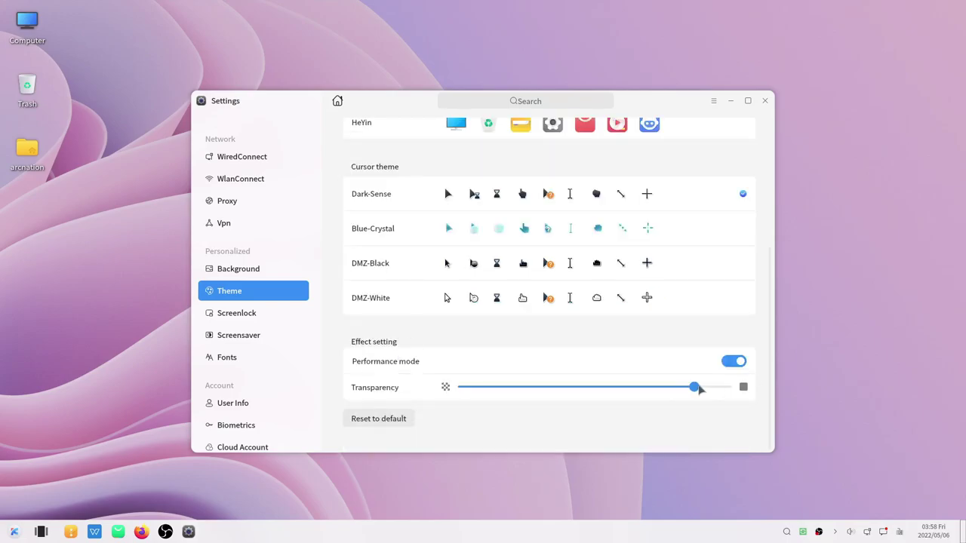
left_click_drag(696, 389, 532, 407)
left_click_drag(389, 99, 384, 138)
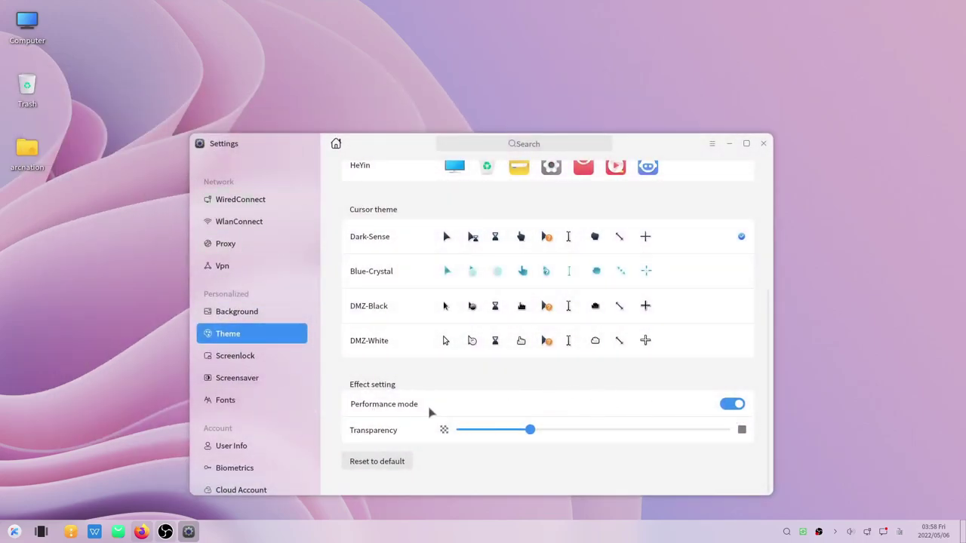
Turn Performance mode off and back on, moving the Settings window up-left
left_click(739, 405)
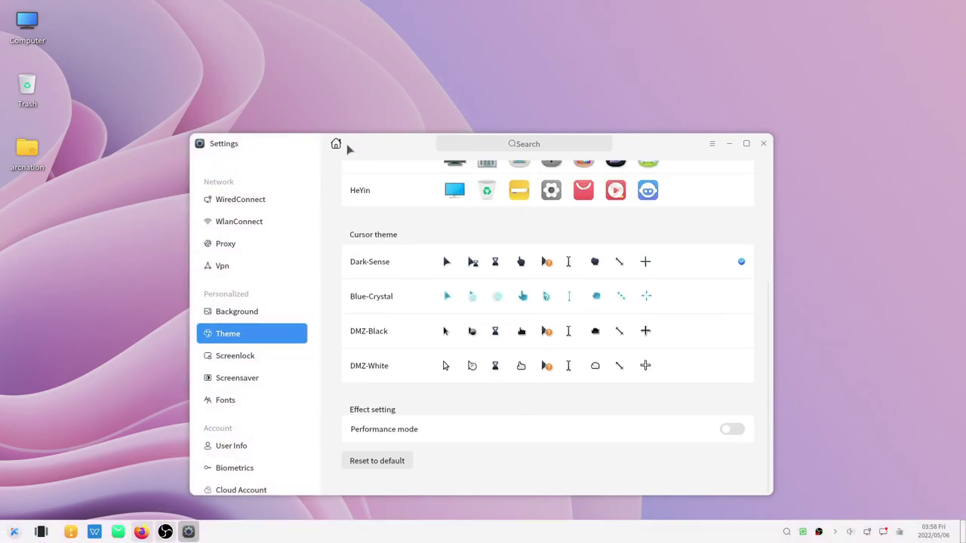
left_click_drag(349, 151, 345, 88)
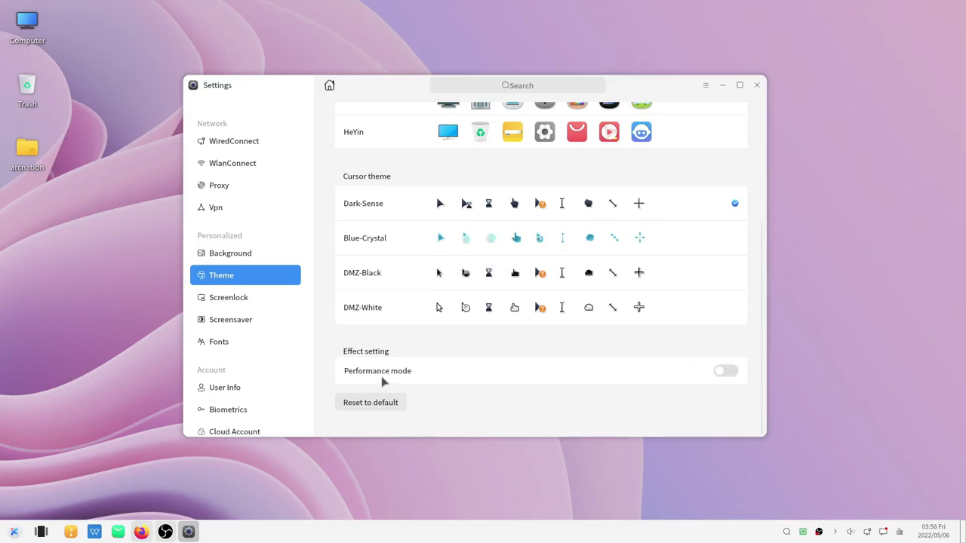
left_click(719, 370)
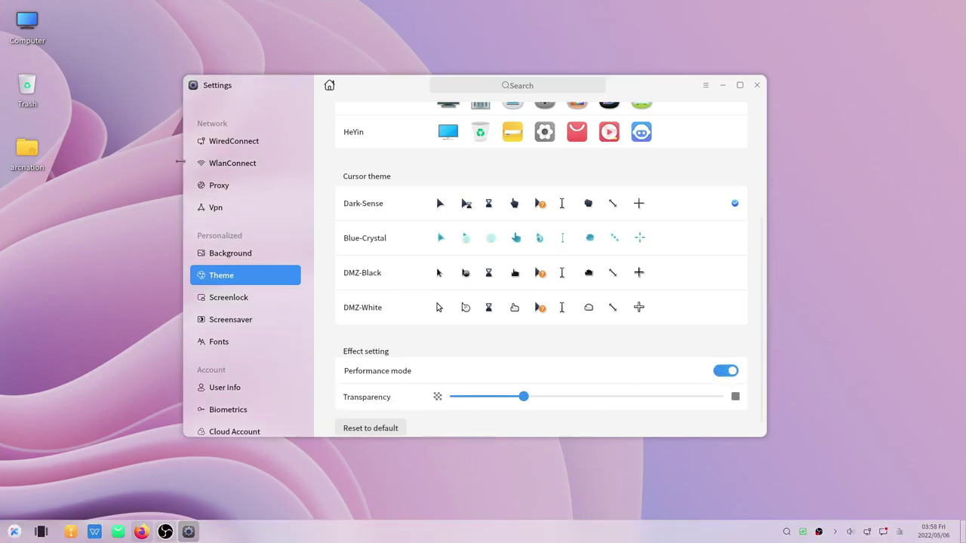
left_click_drag(410, 85, 348, 75)
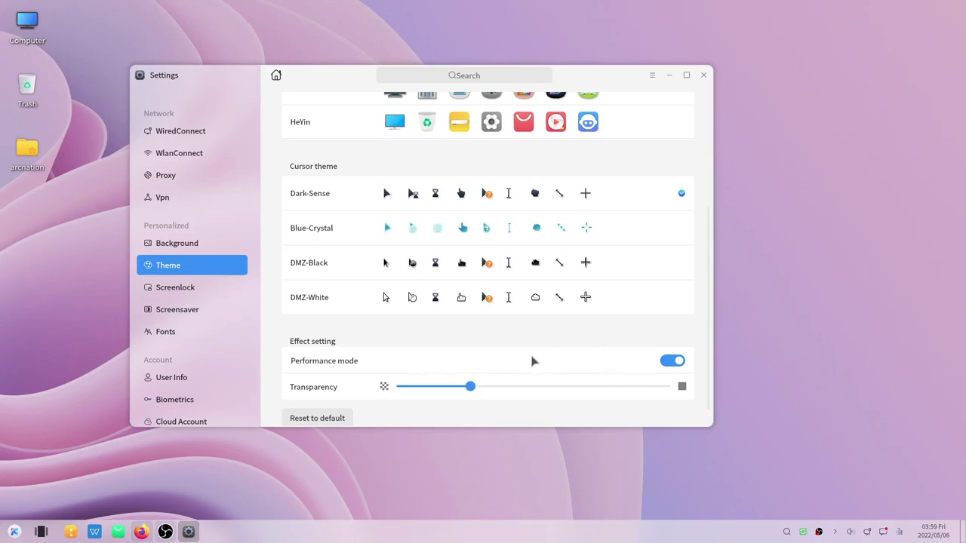
Set the screensaver program to UKUI and preview it full screen
scroll(431, 255, "up", 1)
scroll(348, 286, "down", 2)
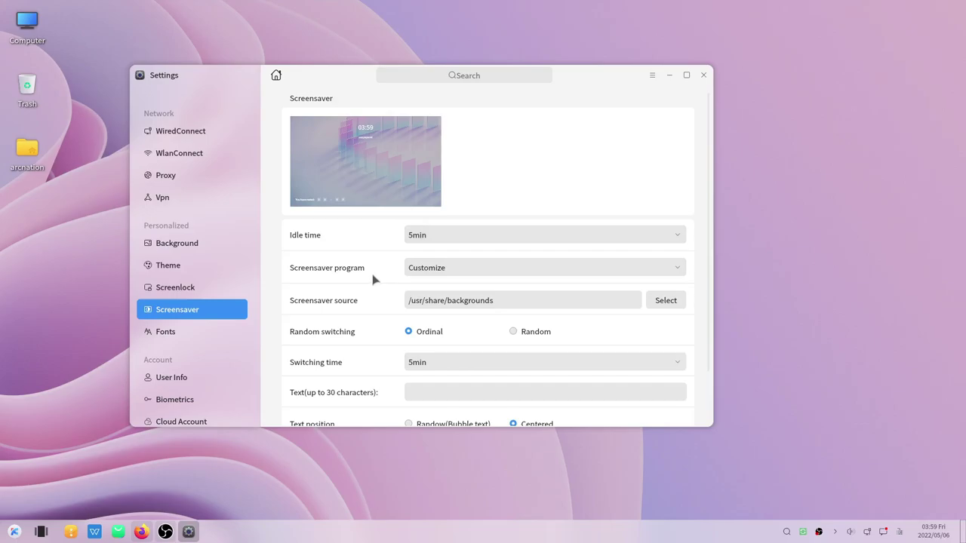
left_click(416, 269)
left_click(421, 254)
mouse_move(362, 167)
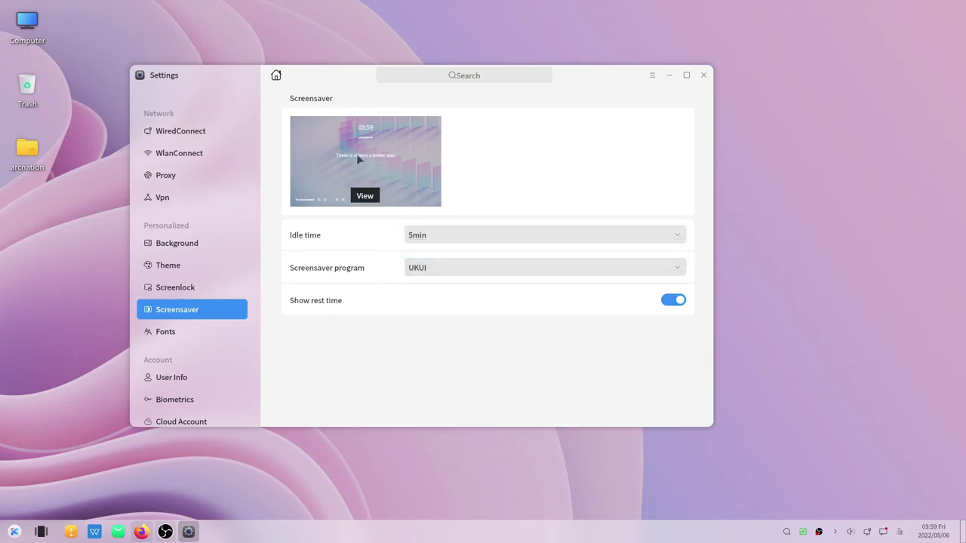
left_click(359, 173)
left_click(359, 173)
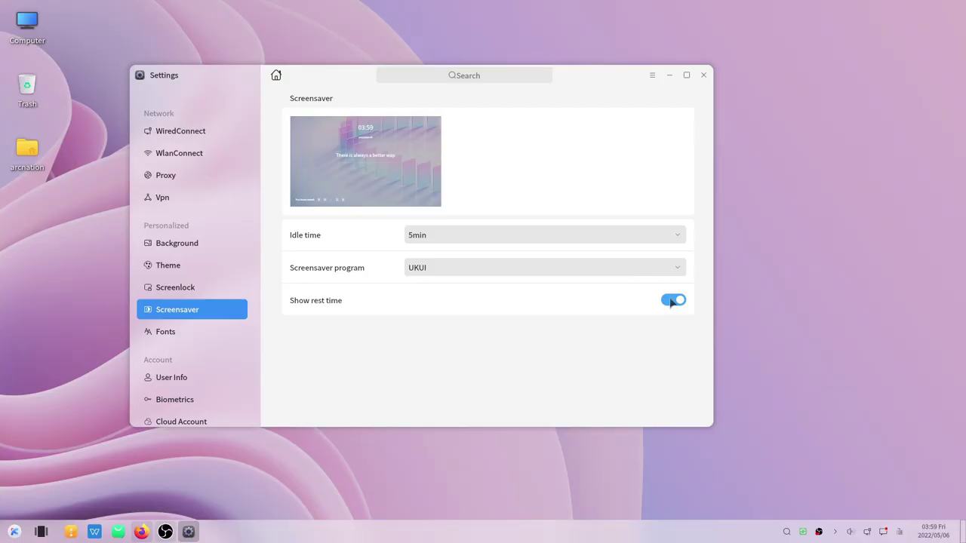
Set the screensaver program back to Customize and open the About system summary
left_click(469, 268)
left_click(457, 291)
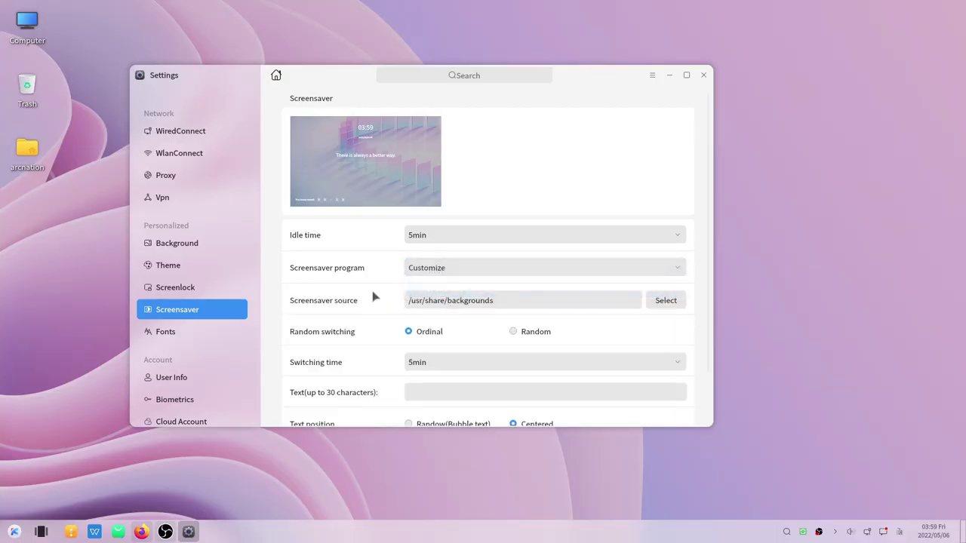
scroll(337, 356, "down", 2)
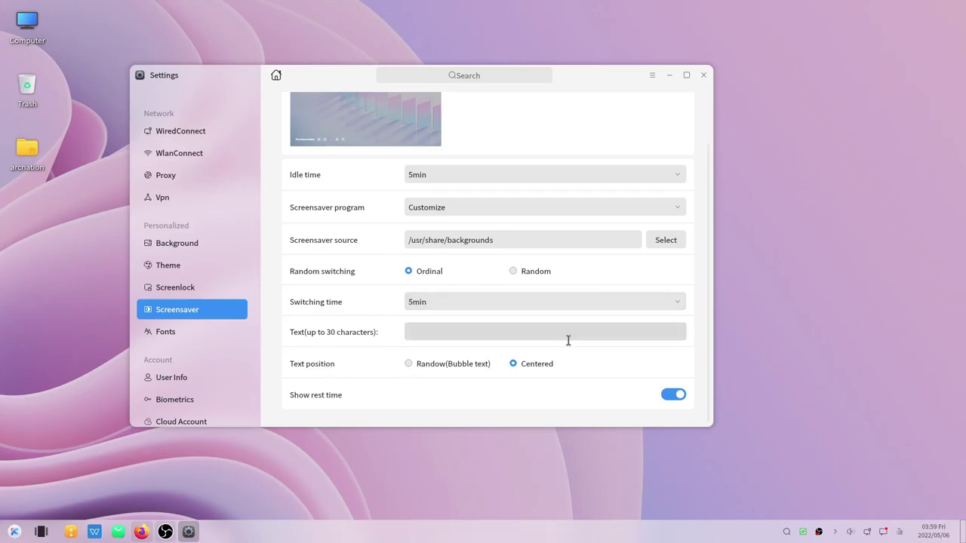
scroll(328, 340, "up", 2)
scroll(327, 338, "down", 2)
scroll(332, 334, "up", 2)
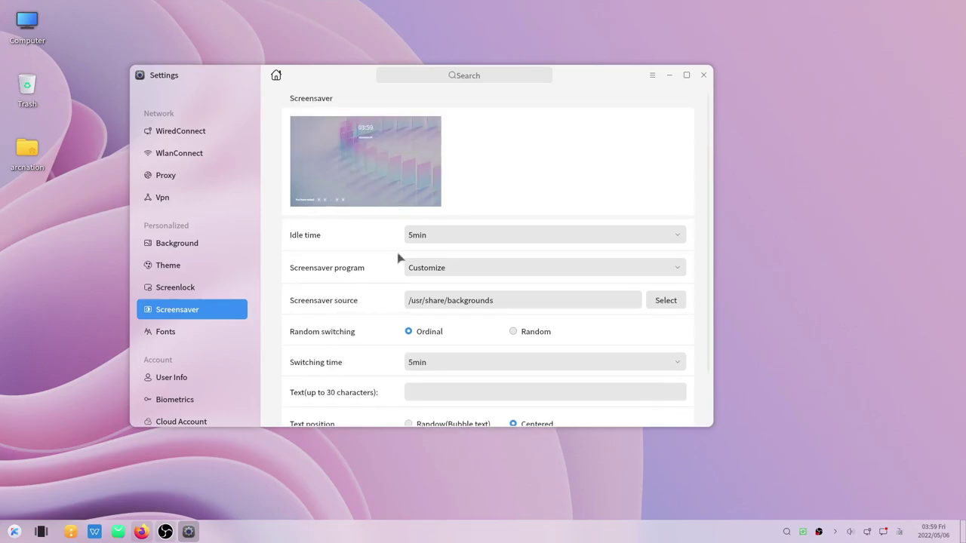
scroll(223, 202, "up", 5)
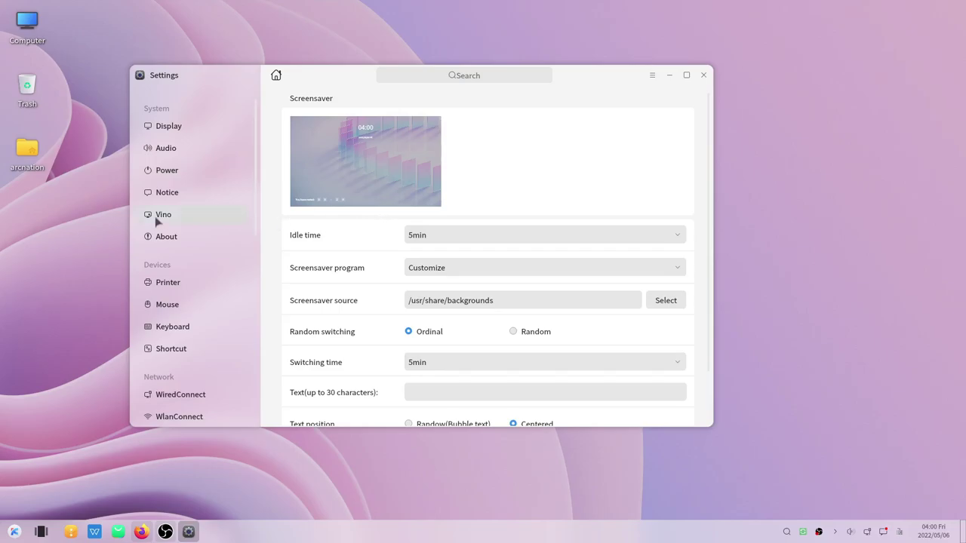
left_click(164, 239)
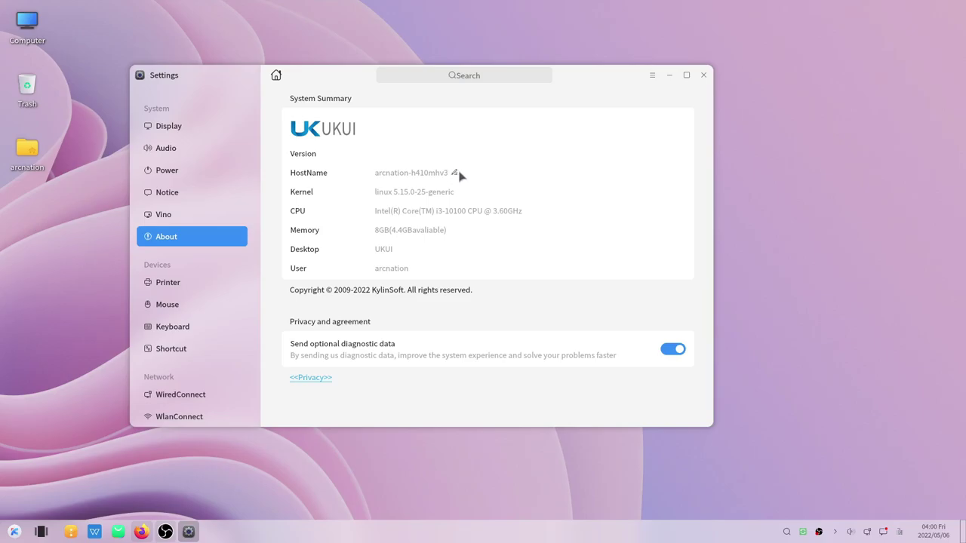
Move the Settings window left and close it
left_click_drag(556, 78, 500, 78)
left_click(653, 75)
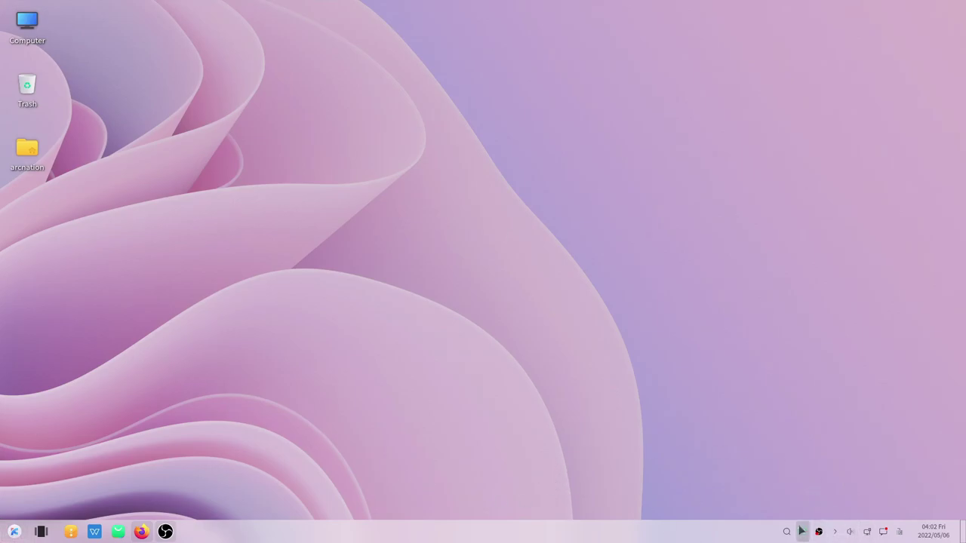
From the Super-key start menu, search 'file' and press Enter to launch System Monitor
key("super")
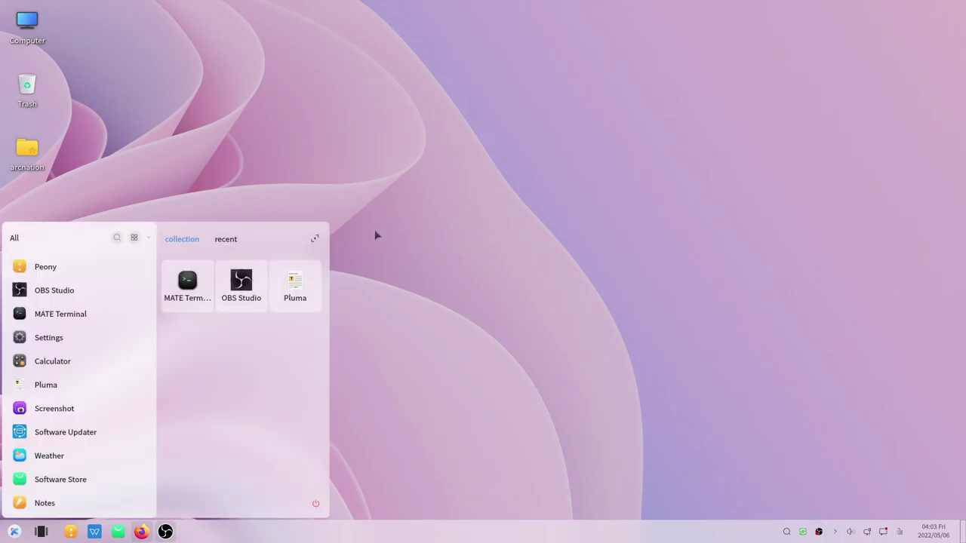
type("s")
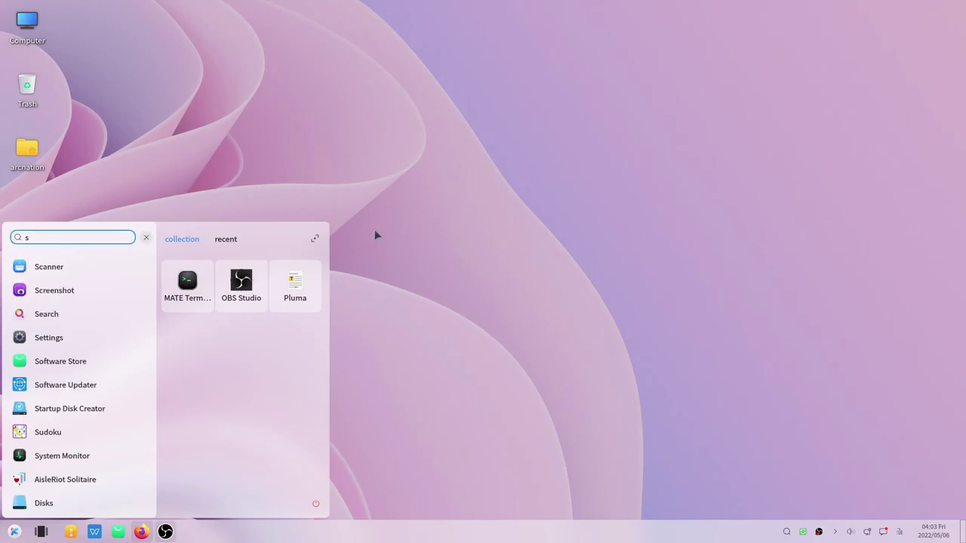
key("BackSpace")
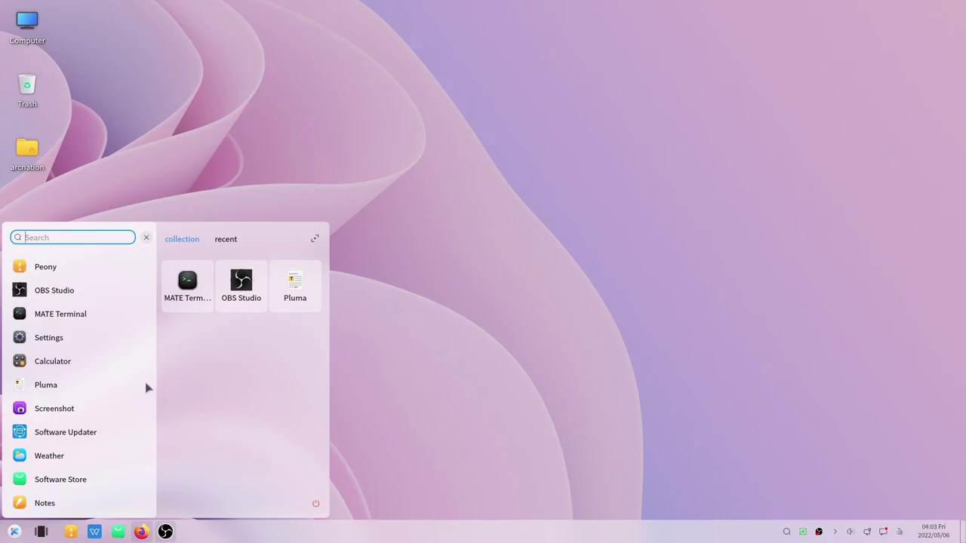
type("file")
key("Return")
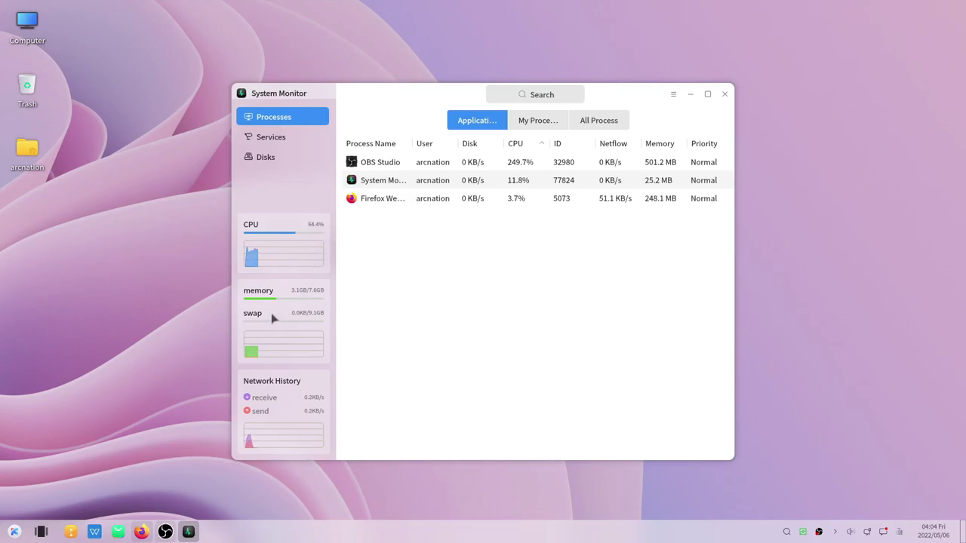
Browse the Services and Disks tabs, return to Processes, then close System Monitor
left_click(263, 138)
left_click(260, 157)
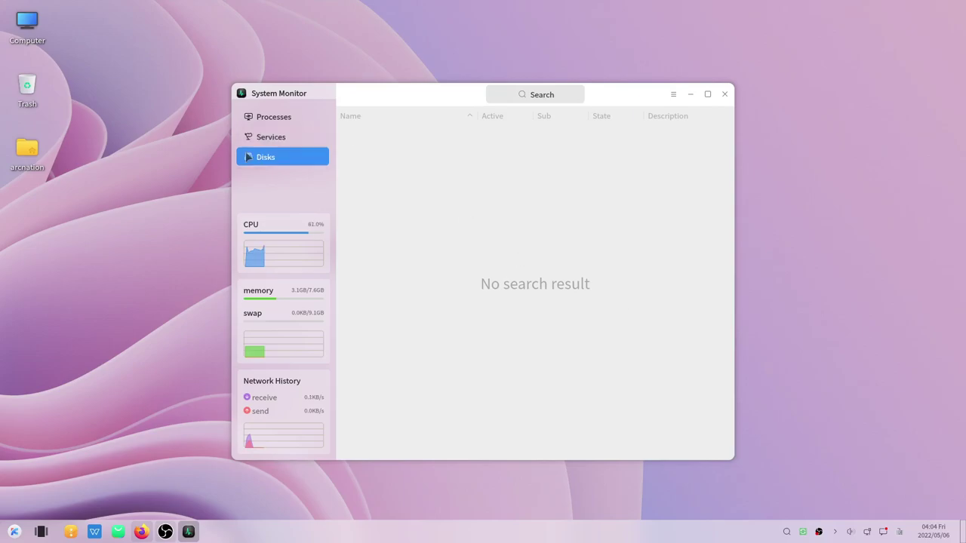
scroll(519, 249, "down", 9)
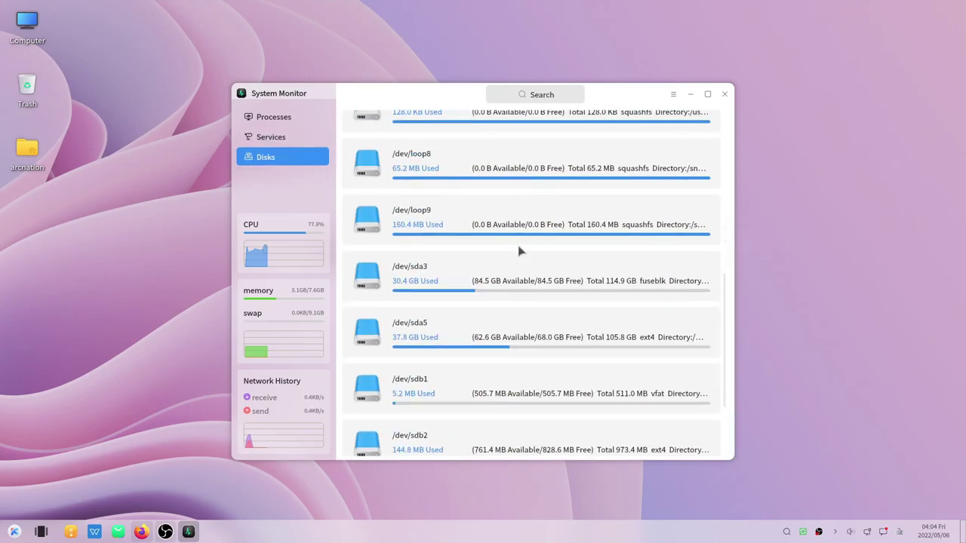
scroll(580, 247, "up", 6)
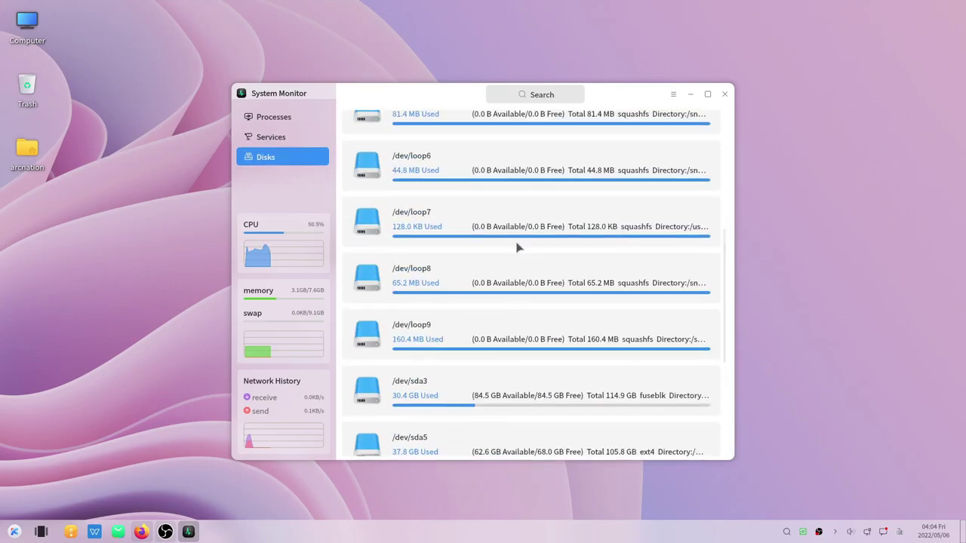
scroll(565, 244, "up", 2)
left_click(266, 119)
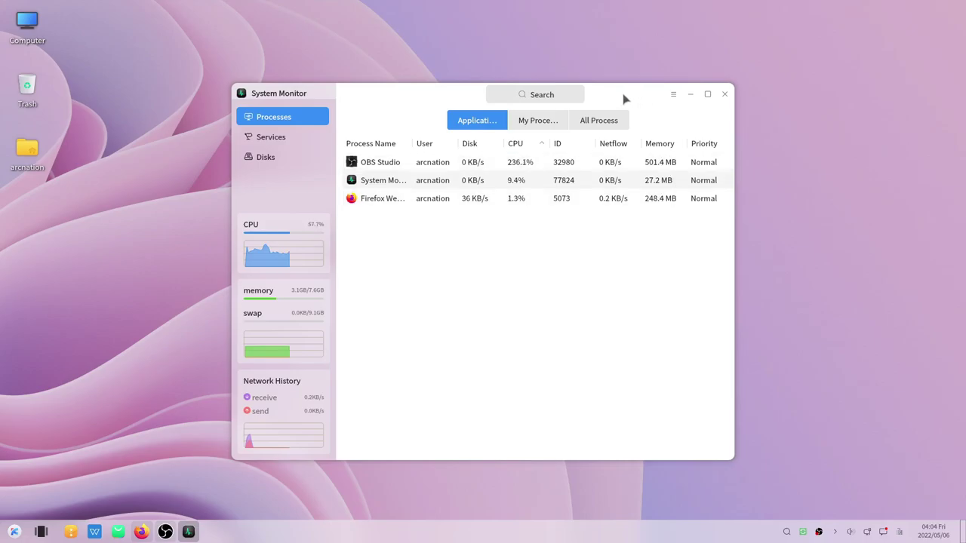
left_click(724, 93)
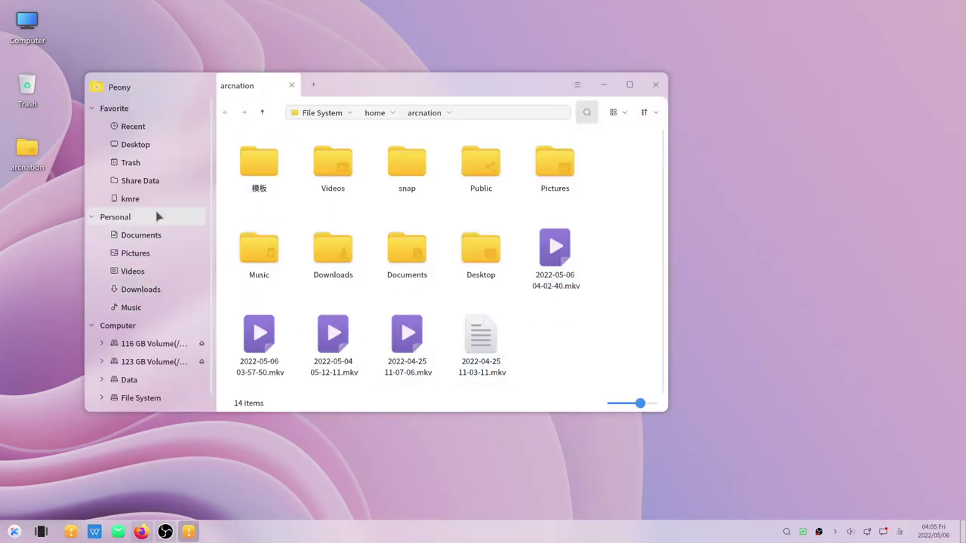
Open the Trash from the Favorite sidebar to confirm it's empty, then close Peony
scroll(155, 211, "down", 1)
scroll(151, 222, "up", 1)
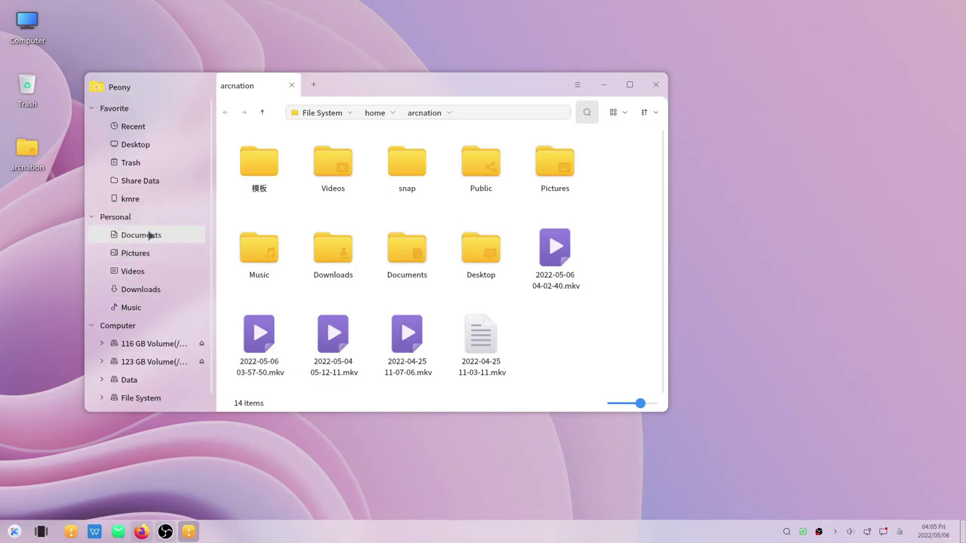
left_click(145, 161)
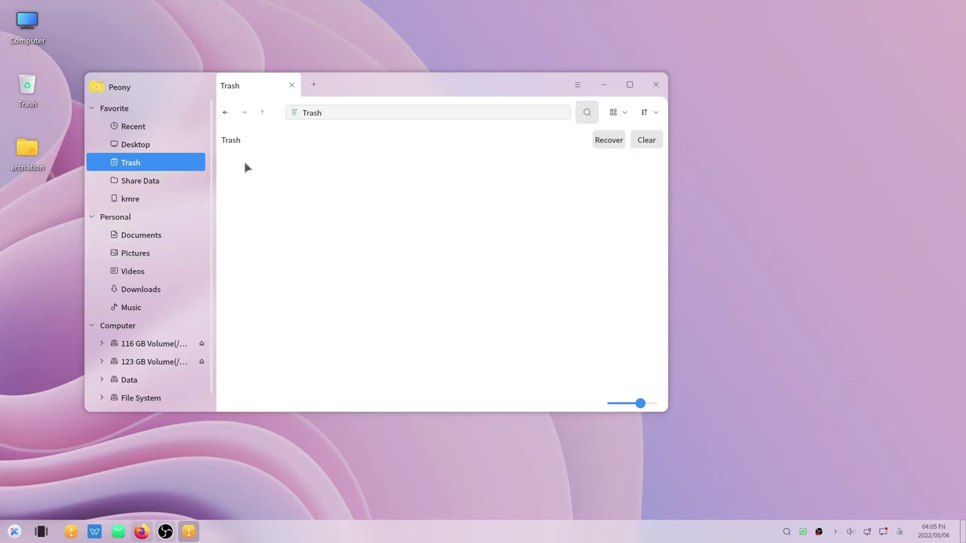
left_click(656, 88)
Scroll to and briefly highlight the Alarm clock items in the release notes
scroll(363, 371, "up", 1)
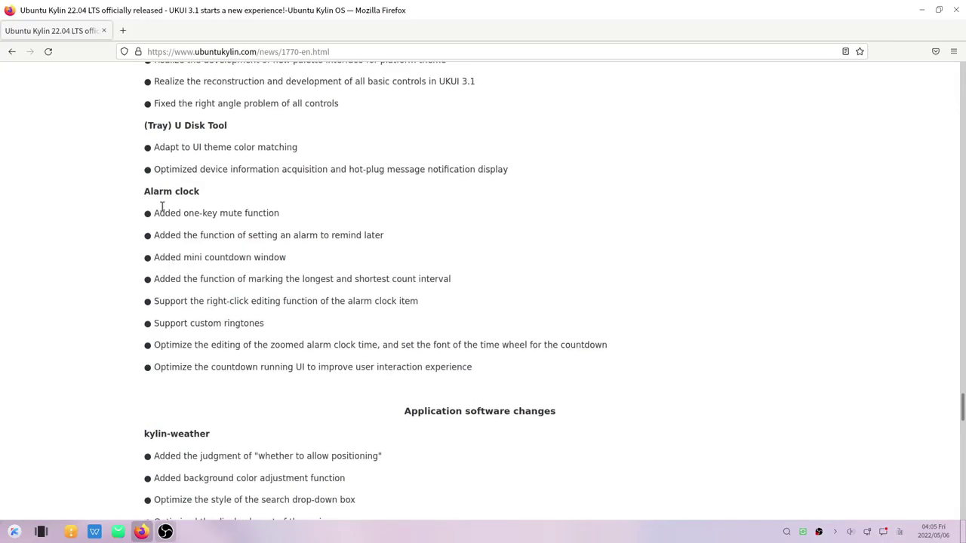
left_click_drag(139, 192, 248, 256)
left_click(243, 254)
Search the start menu for 'alar' to bring up the Alarm app
left_click(16, 532)
type("syste")
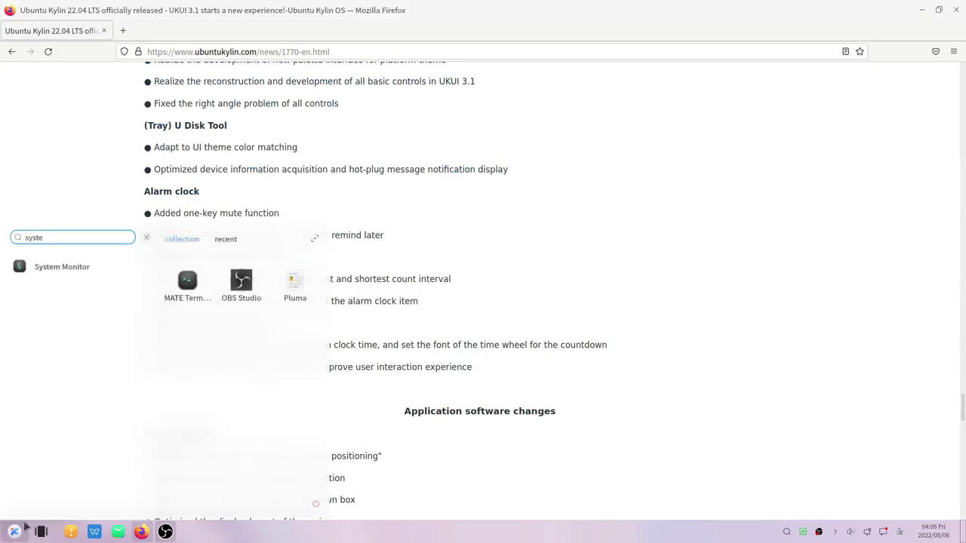
key("BackSpace")
key("BackSpace")
key("BackSpace")
key("BackSpace")
key("BackSpace")
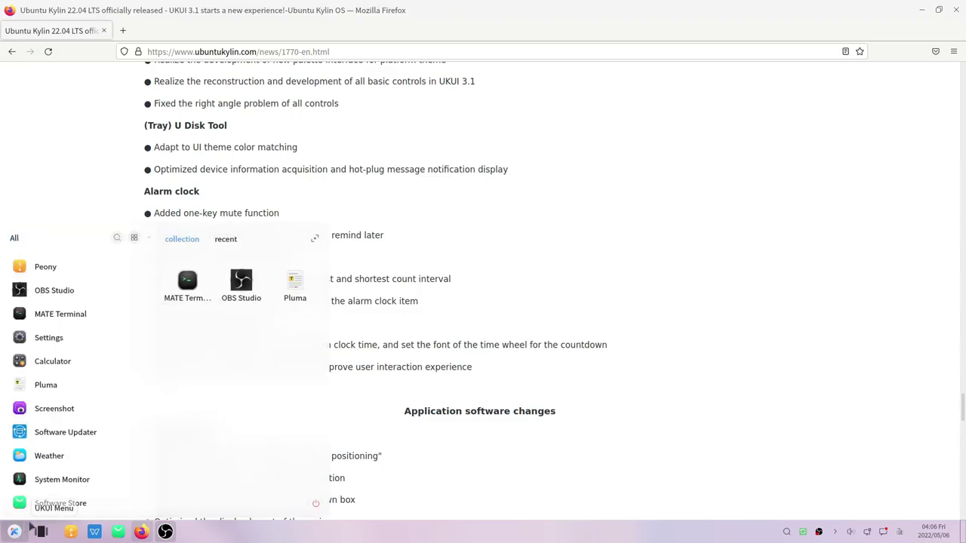
type("cl")
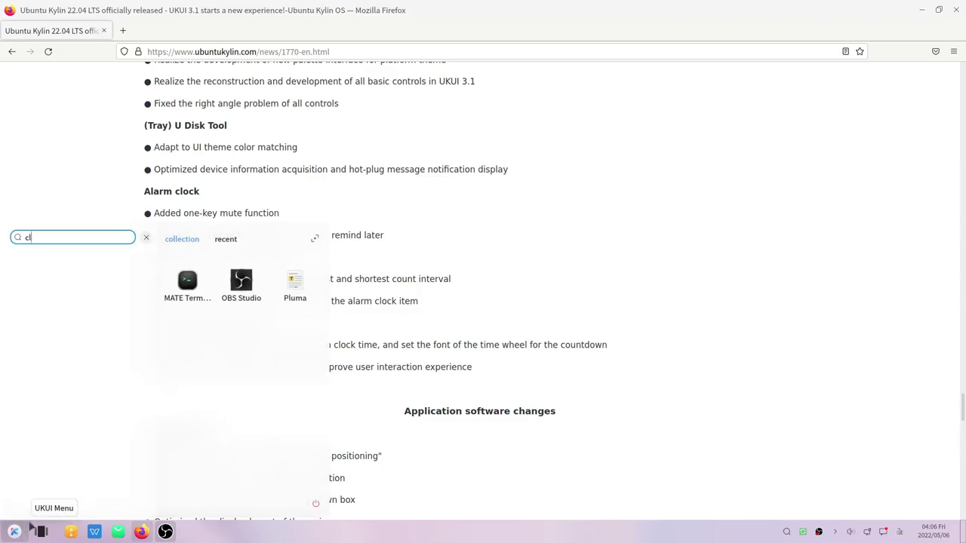
key("BackSpace")
key("BackSpace")
type("alar")
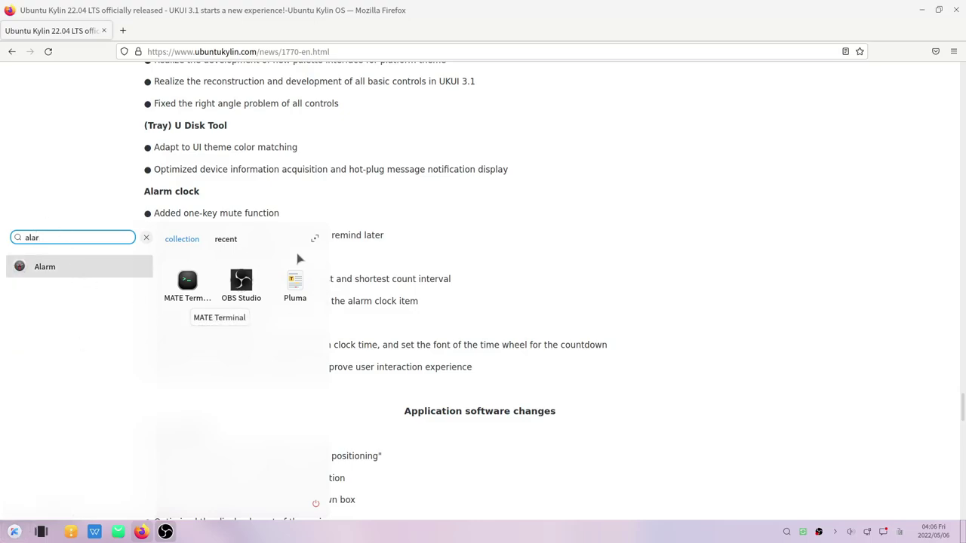
Launch Alarm and move its window to the right, clear of the page text
left_click(75, 272)
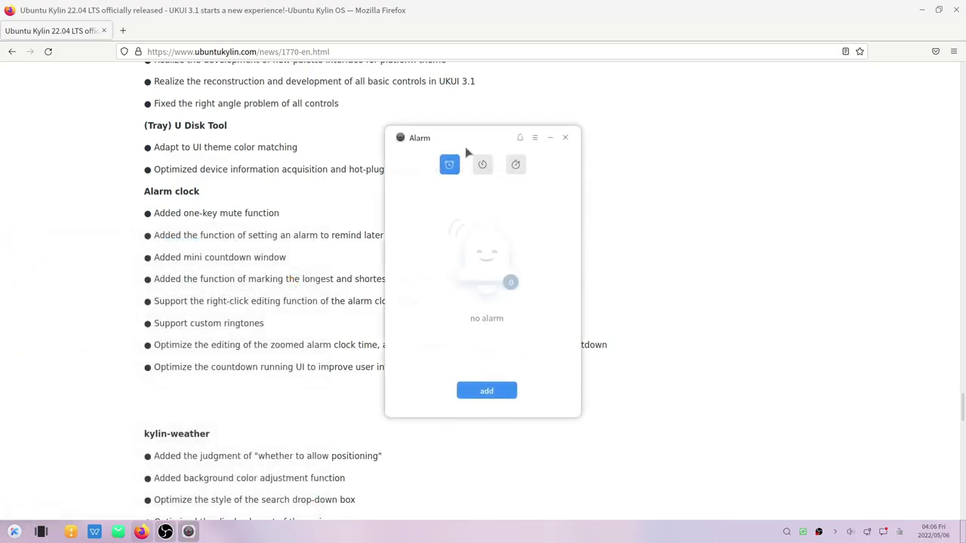
left_click_drag(466, 147, 542, 132)
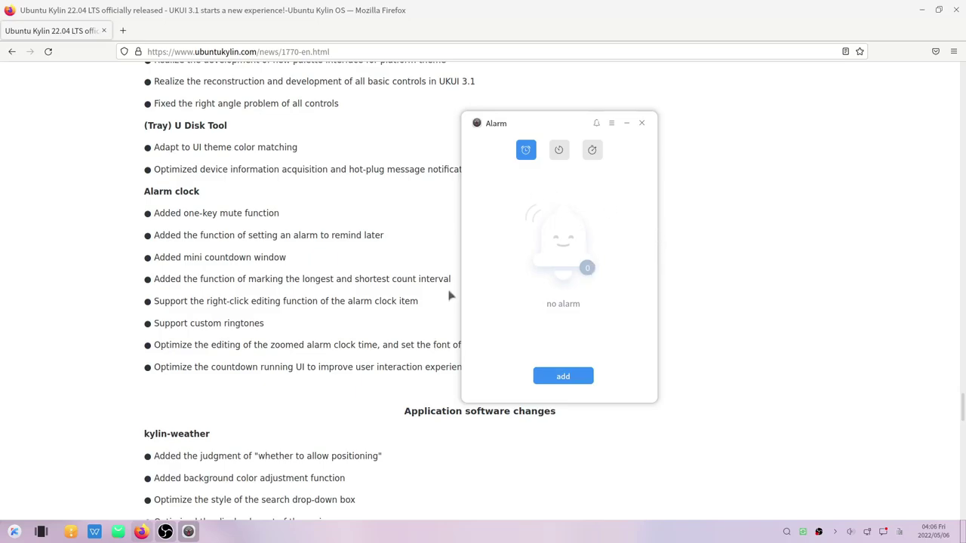
left_click_drag(530, 129, 698, 133)
Start a new alarm, leave its reminder at none, and close the Alarm app
left_click(731, 382)
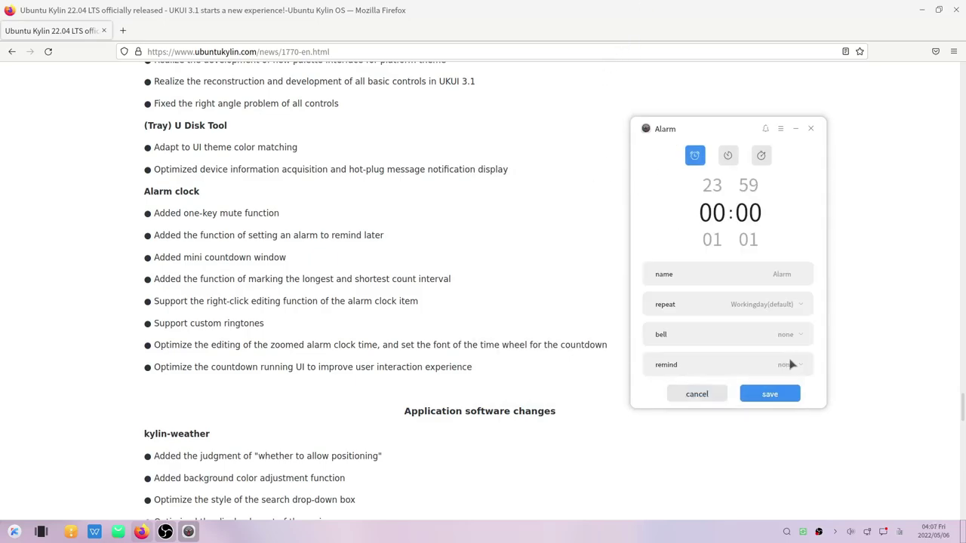
left_click(787, 366)
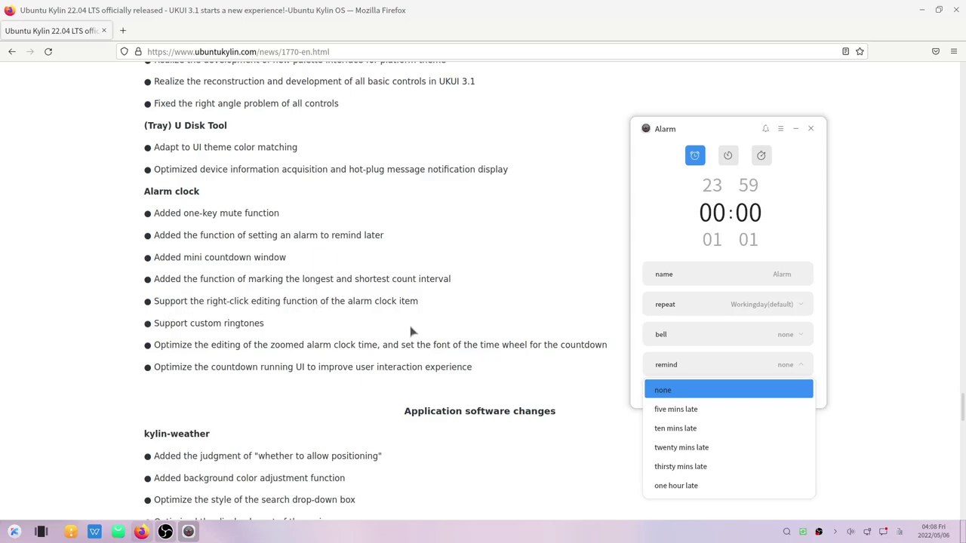
left_click(687, 205)
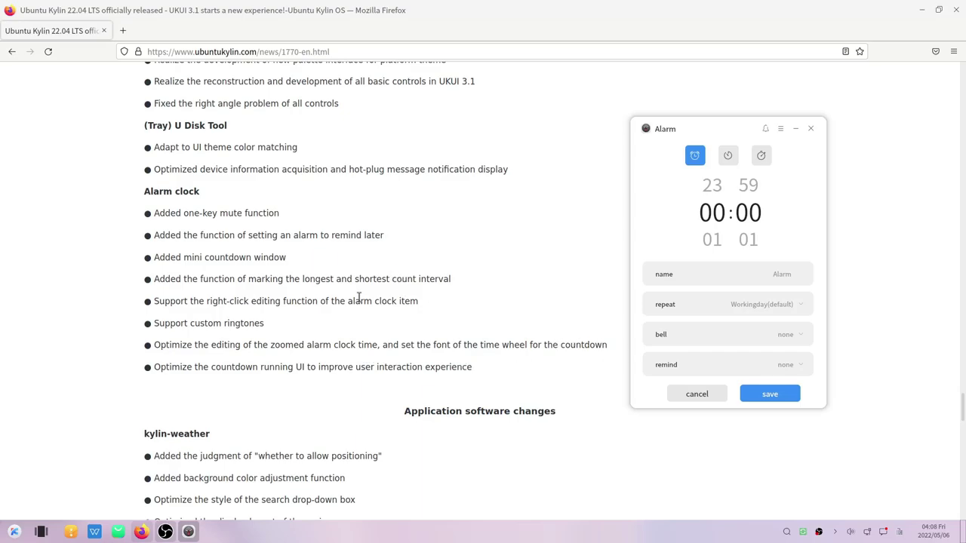
scroll(178, 324, "down", 1)
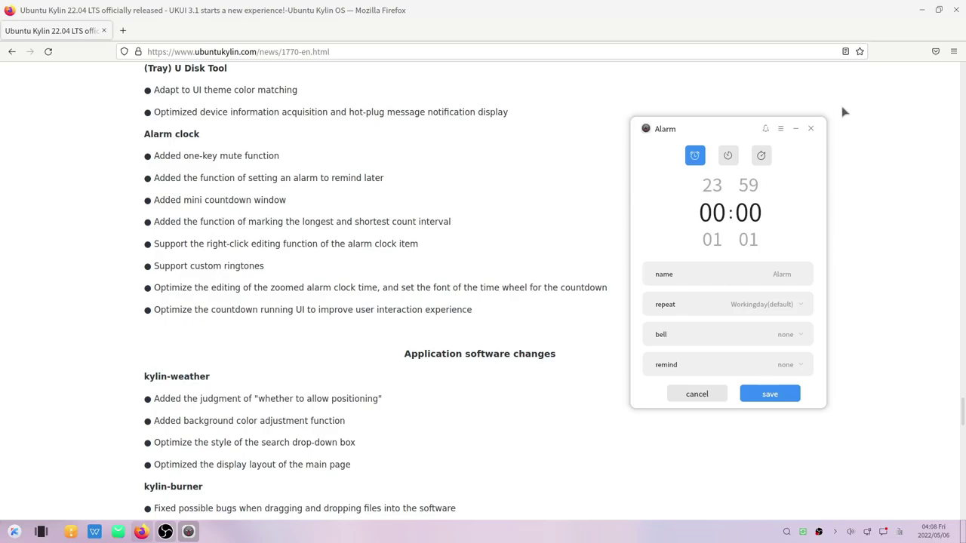
left_click(811, 129)
scroll(334, 101, "down", 5)
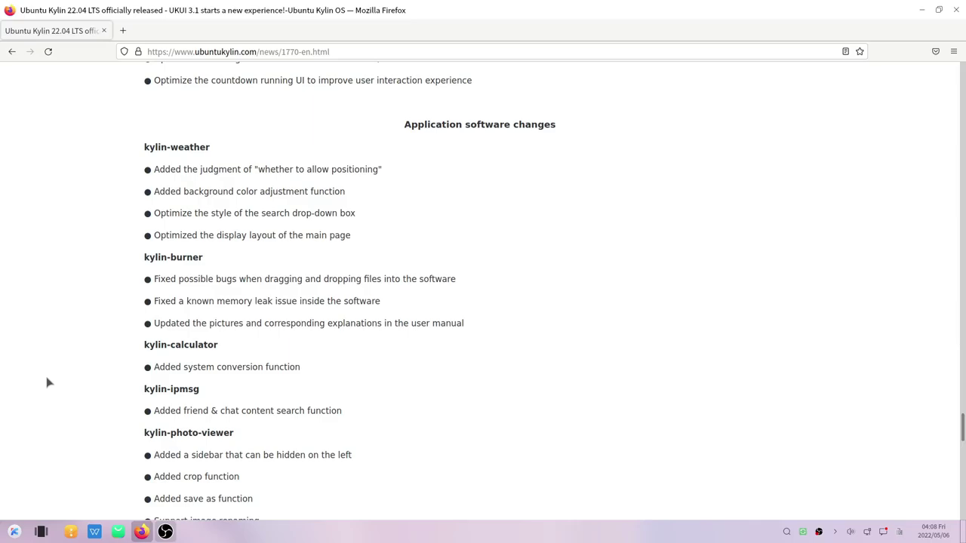
Launch Weather via a 'weat' search, move it aside, and retry the timed-out connection
left_click(13, 532)
type("alar")
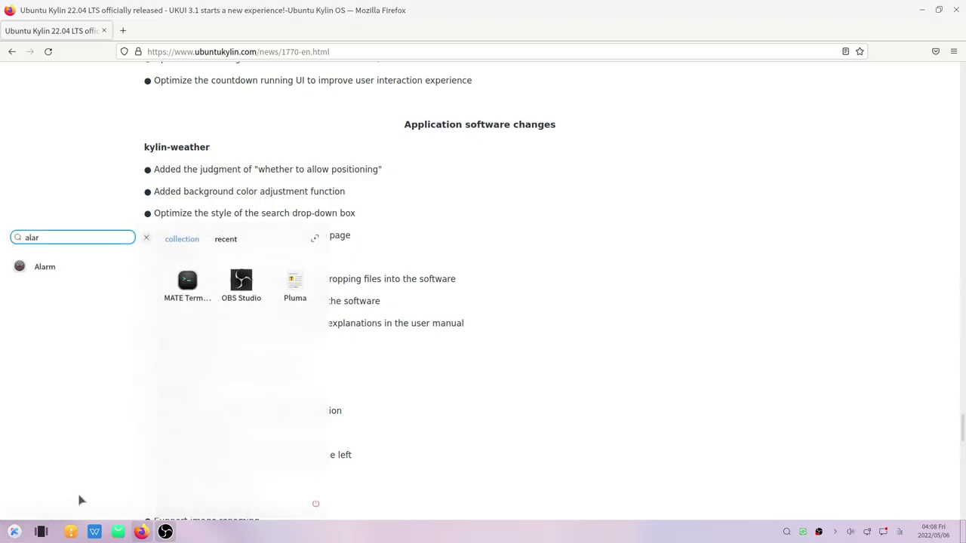
left_click(146, 237)
left_click(115, 238)
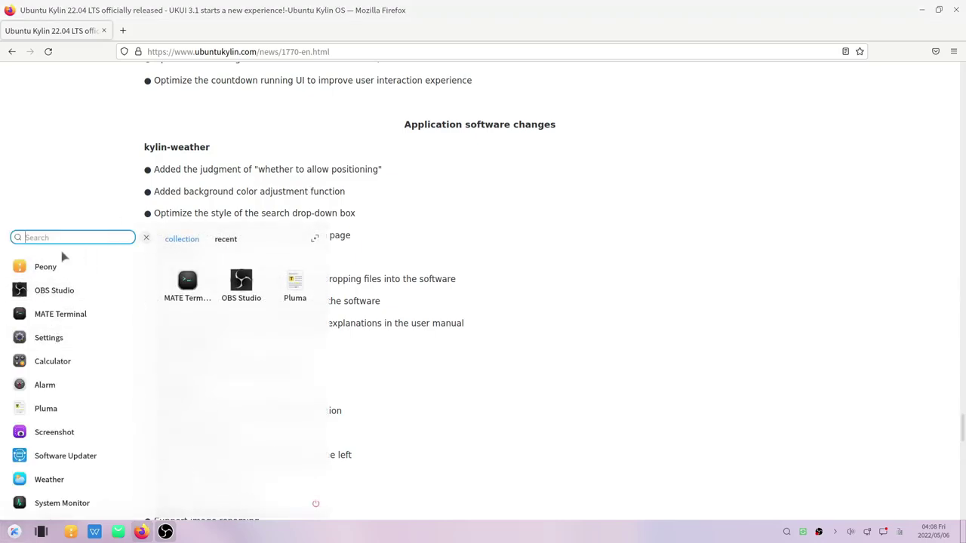
type("weat")
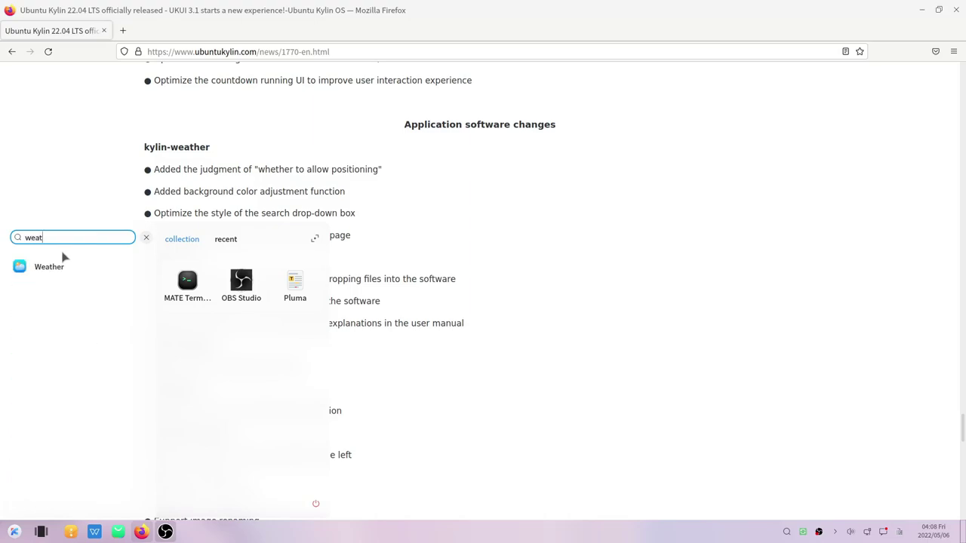
left_click(49, 269)
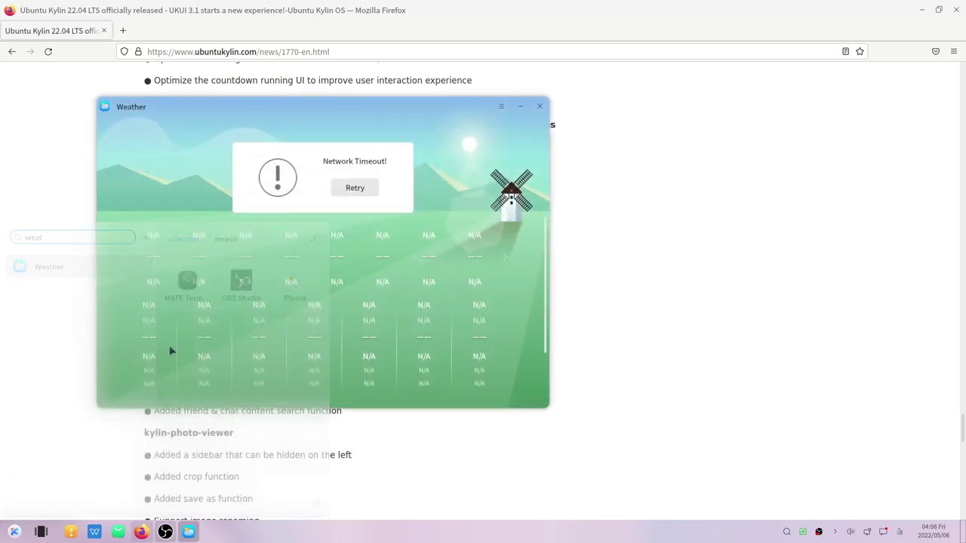
left_click_drag(315, 116, 589, 151)
left_click(631, 220)
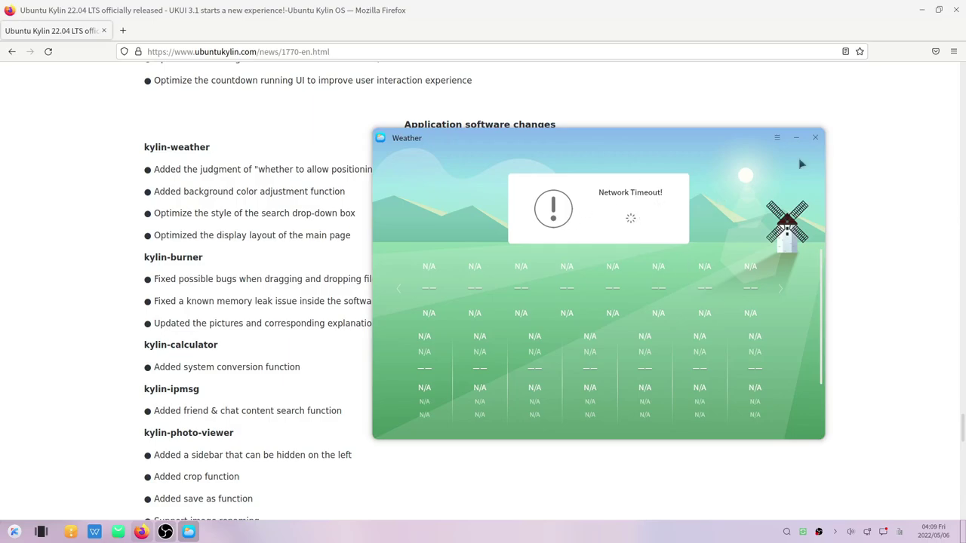
Turn Weather's location access off, then back on, from the Location submenu
left_click(776, 138)
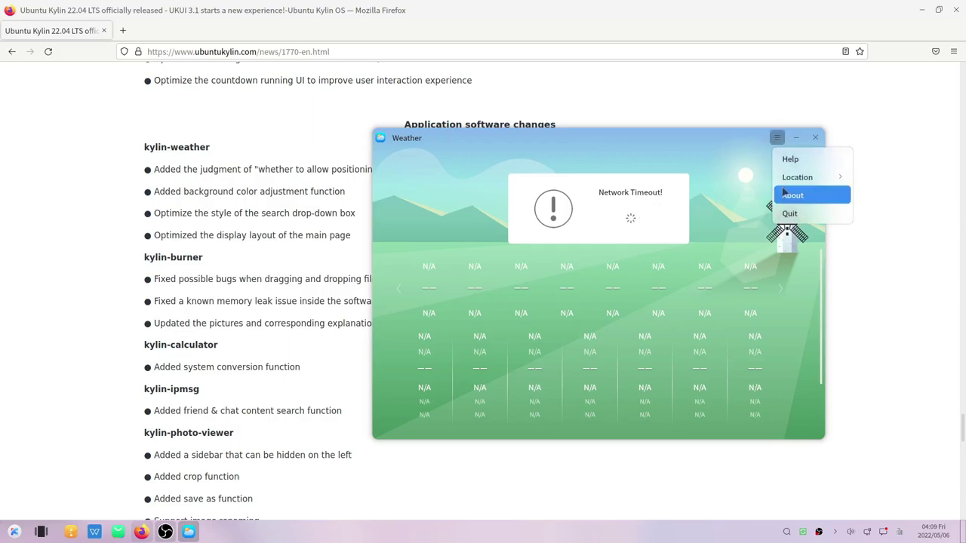
mouse_move(800, 178)
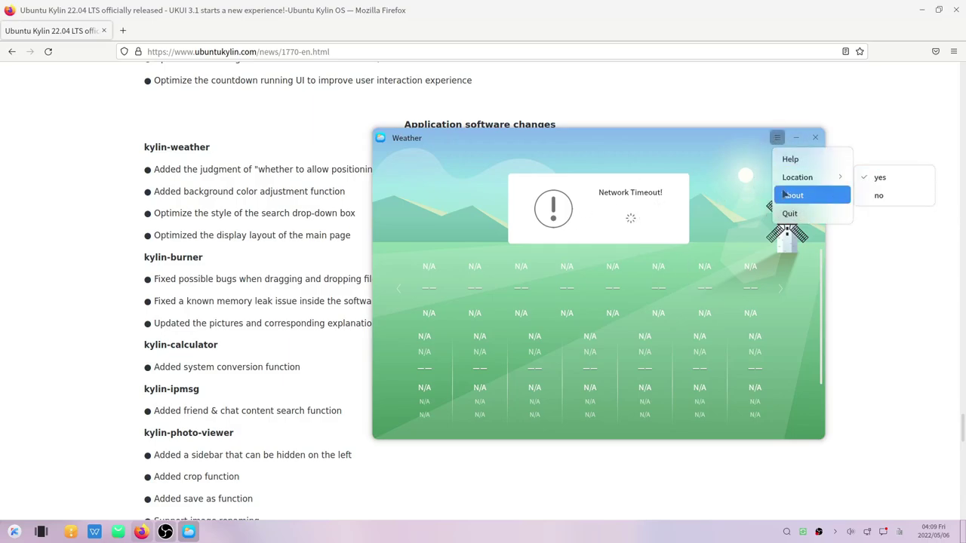
left_click(876, 195)
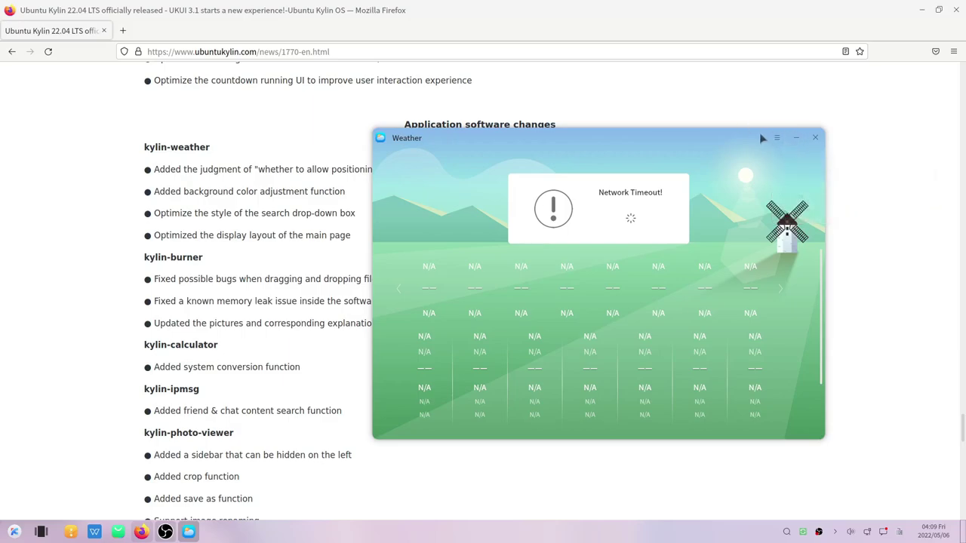
left_click(775, 137)
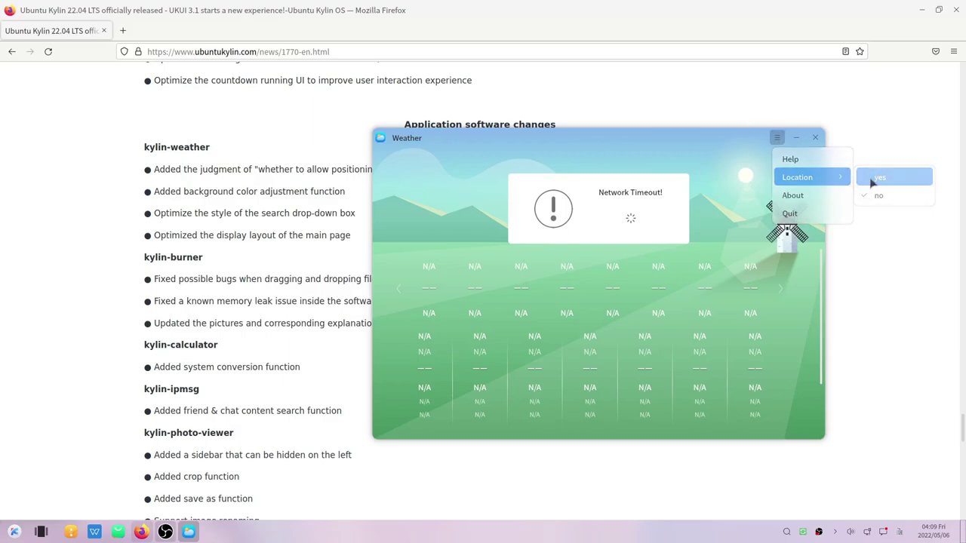
left_click(876, 177)
left_click(776, 137)
left_click(750, 220)
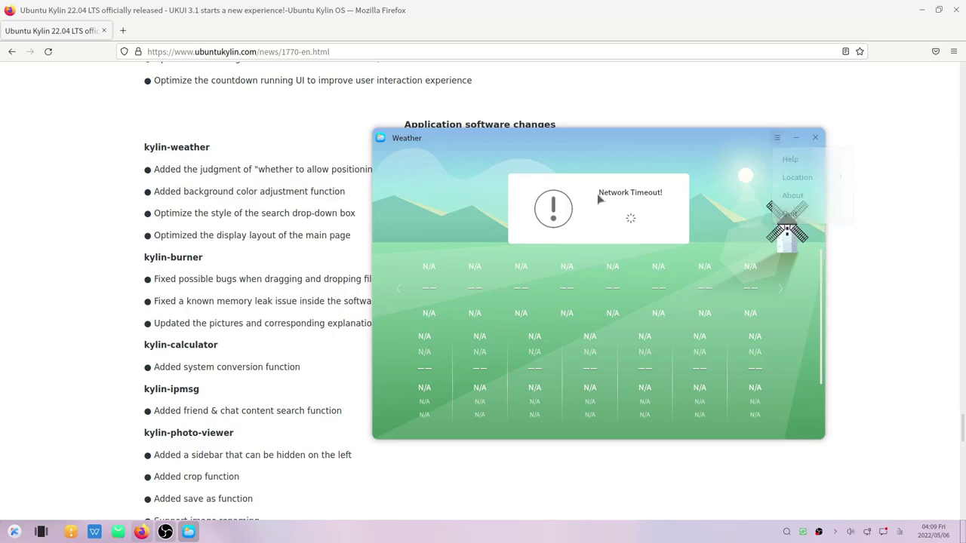
left_click_drag(622, 144, 702, 152)
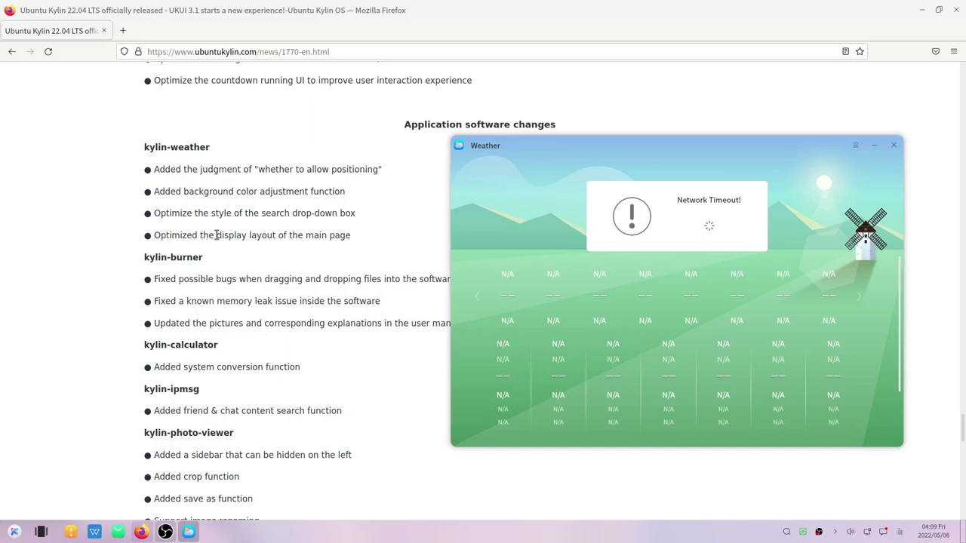
scroll(316, 255, "down", 4)
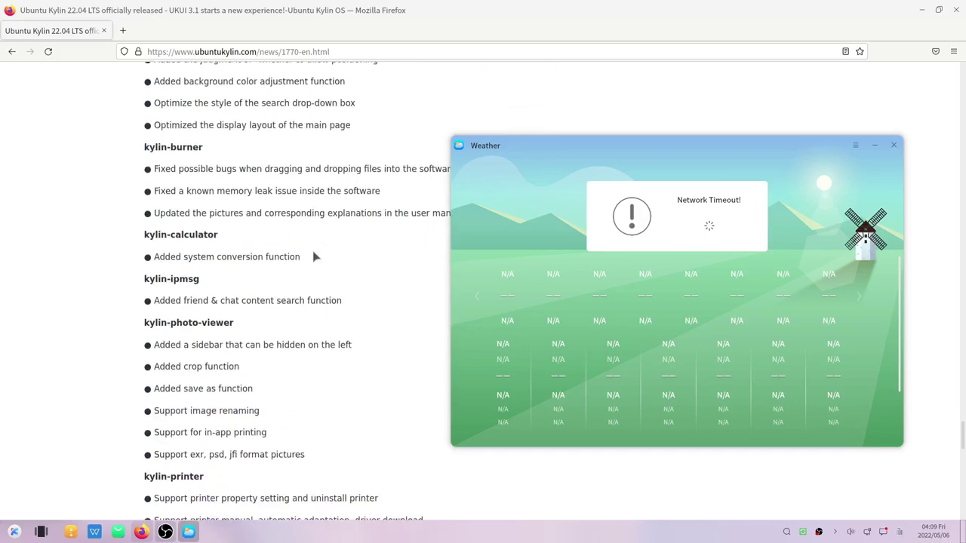
scroll(511, 177, "up", 1)
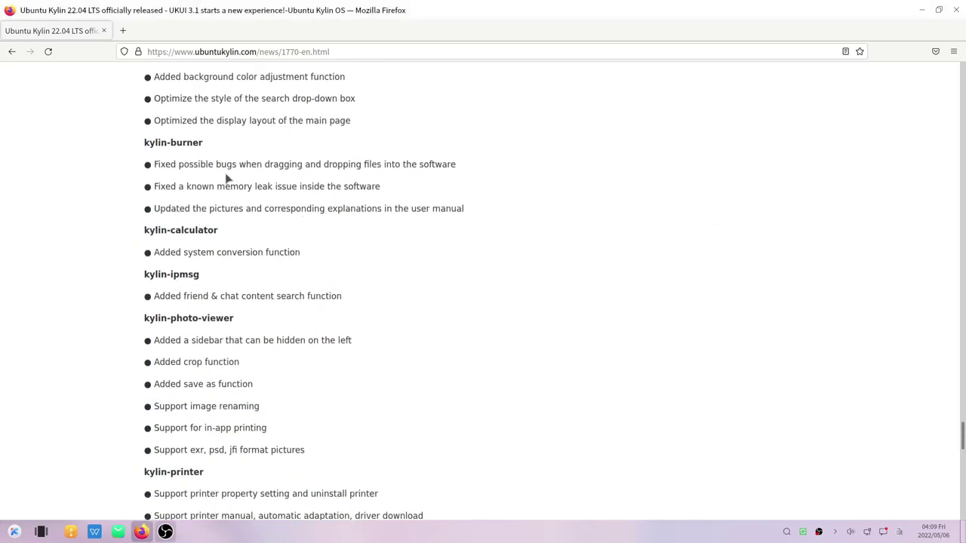
Launch Burner via a 'bur' search and place its window at the upper right
key("super")
type("weat")
key("BackSpace")
key("BackSpace")
key("BackSpace")
key("BackSpace")
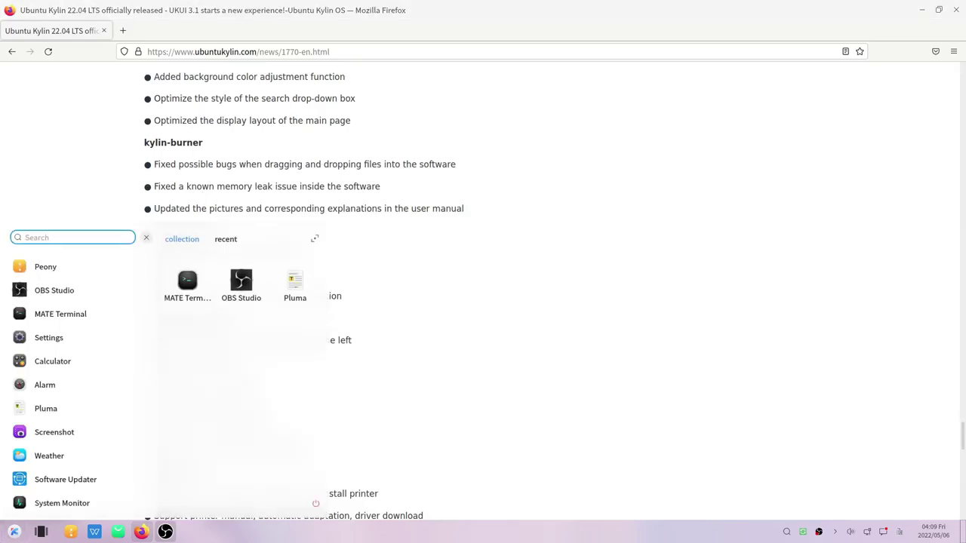
type("burne")
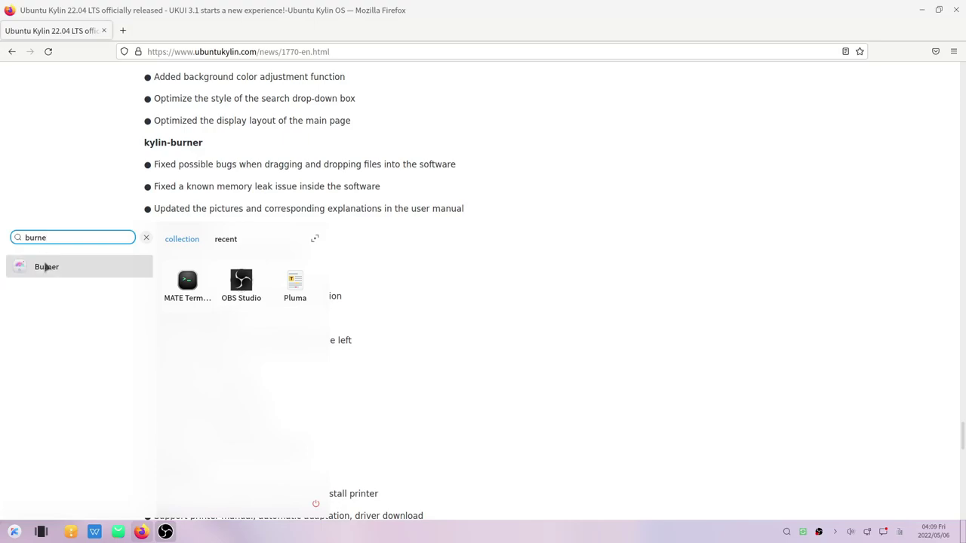
left_click(47, 267)
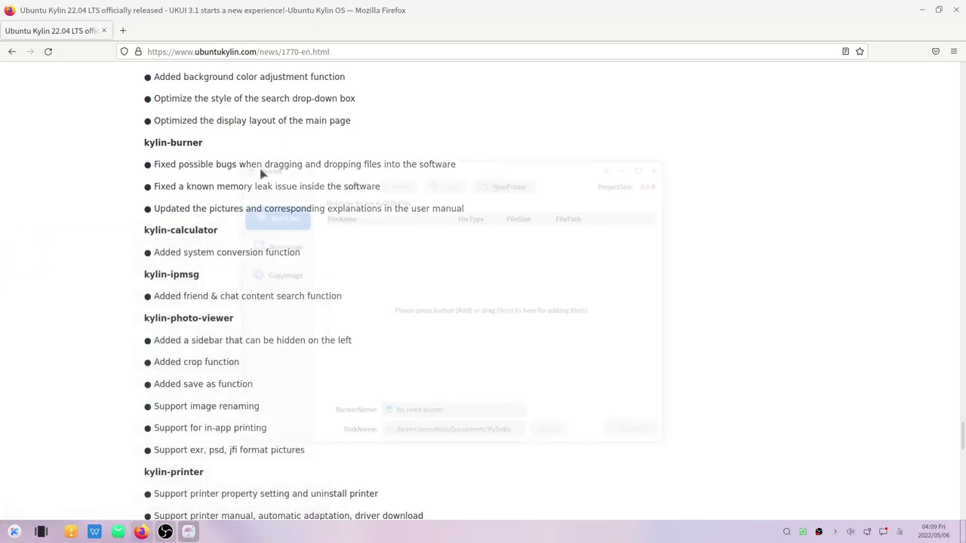
left_click_drag(358, 165, 644, 122)
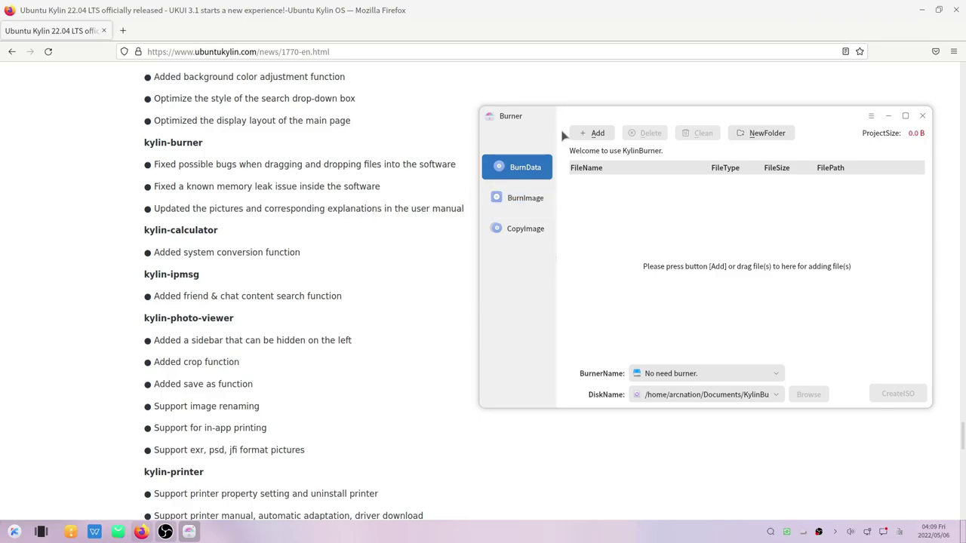
Minimize and restore Burner, open and dismiss its options menu, then close it
left_click(887, 115)
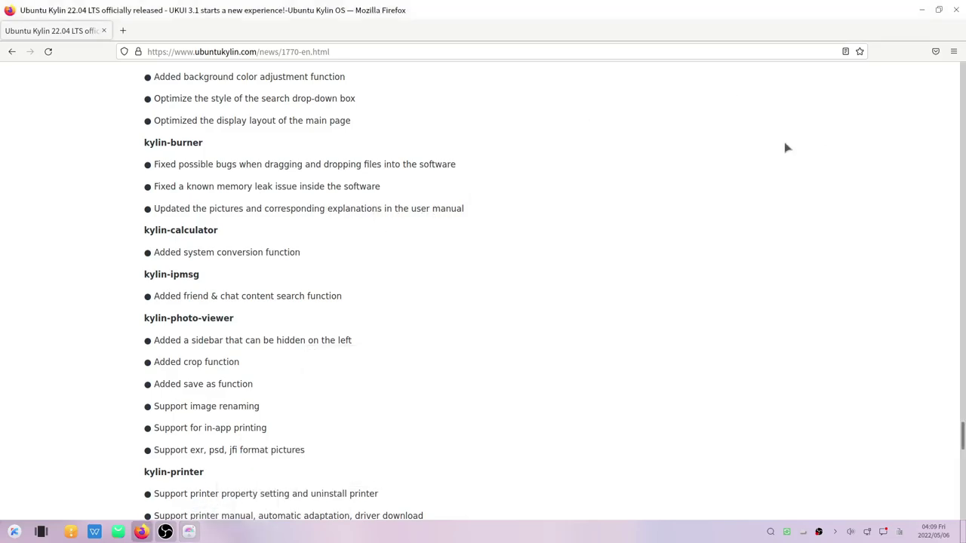
left_click(189, 531)
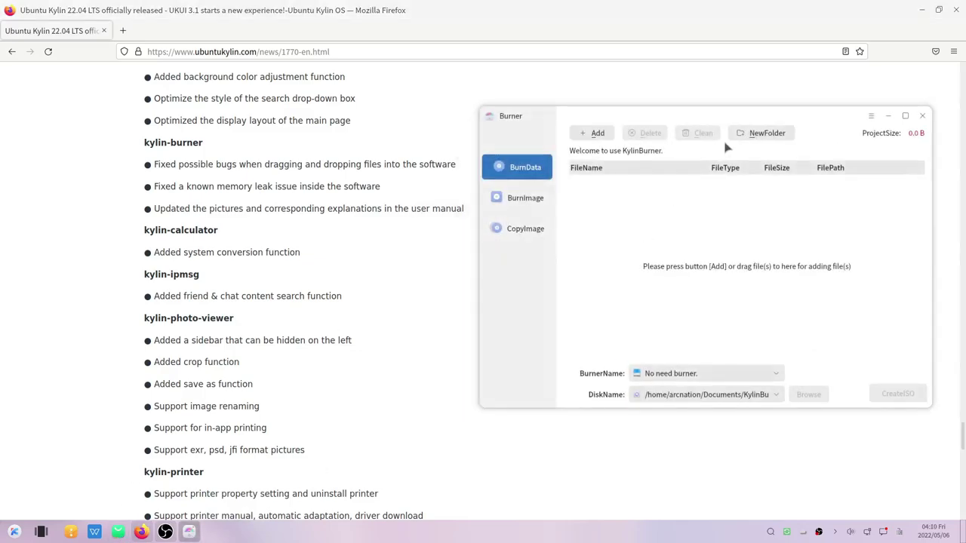
left_click(871, 115)
left_click(679, 302)
left_click(871, 116)
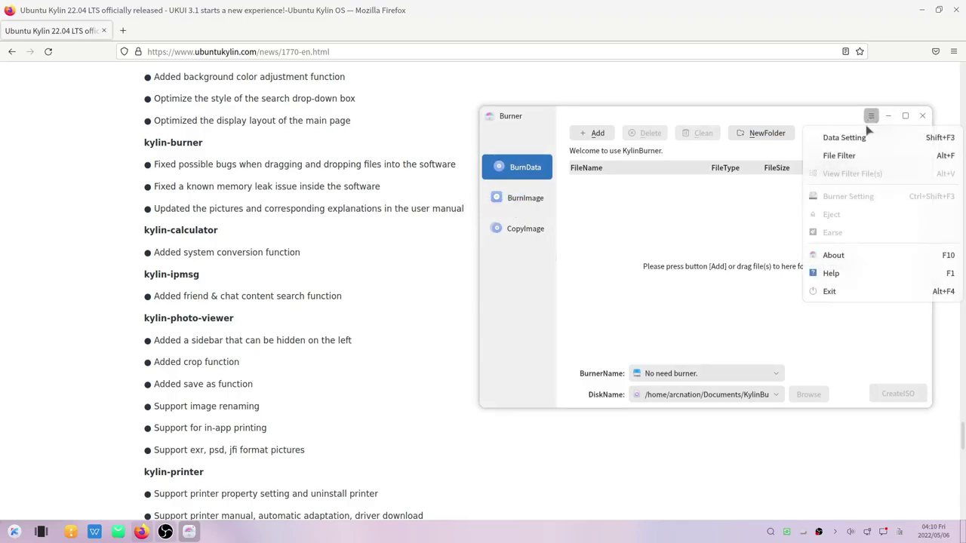
left_click(881, 274)
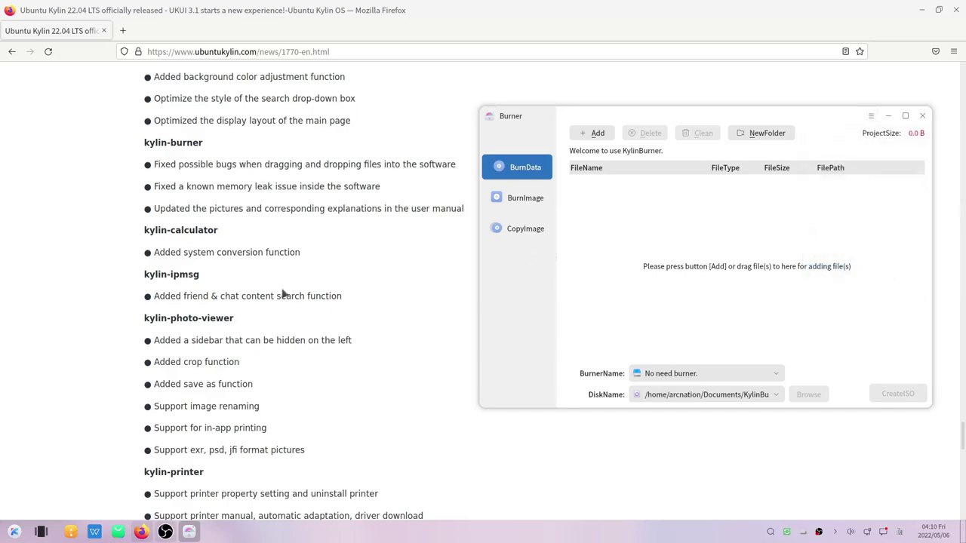
scroll(252, 323, "down", 3)
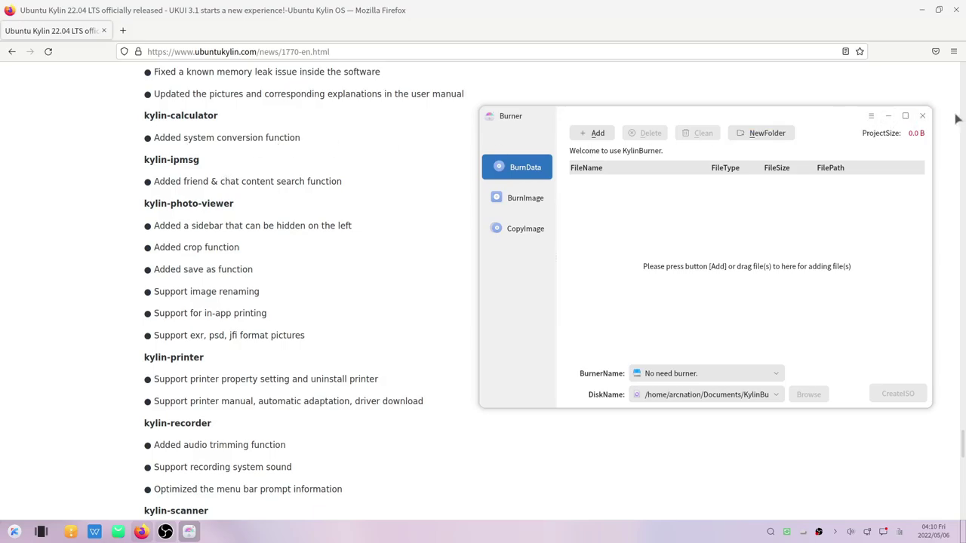
left_click(922, 116)
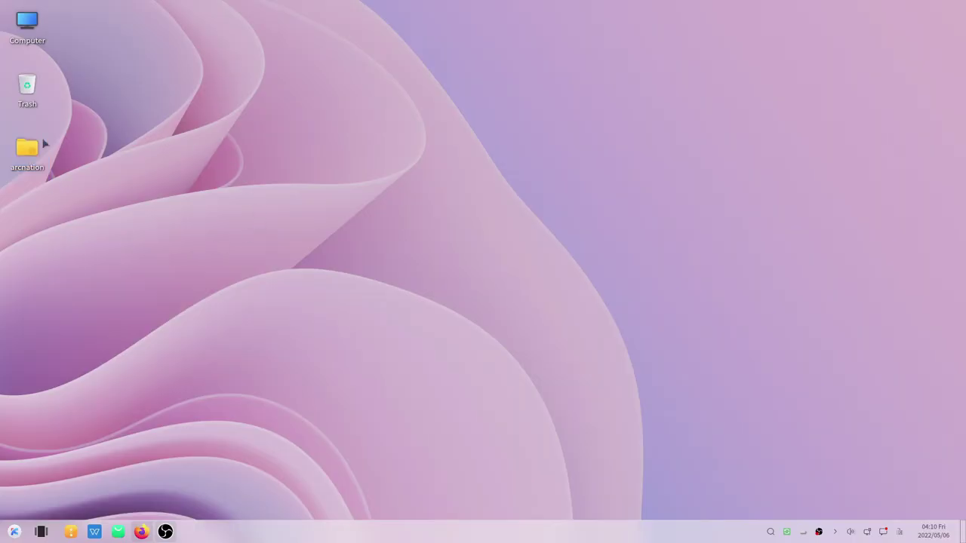
Open the screenshot 2022-05-04_05-21-31.png from the Pictures folder in Photo Viewer
double_click(43, 143)
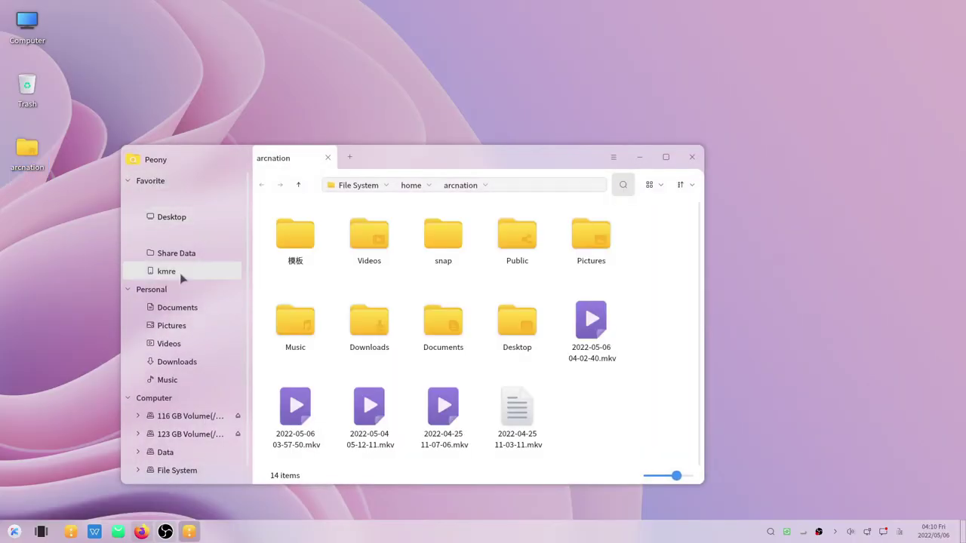
left_click(172, 325)
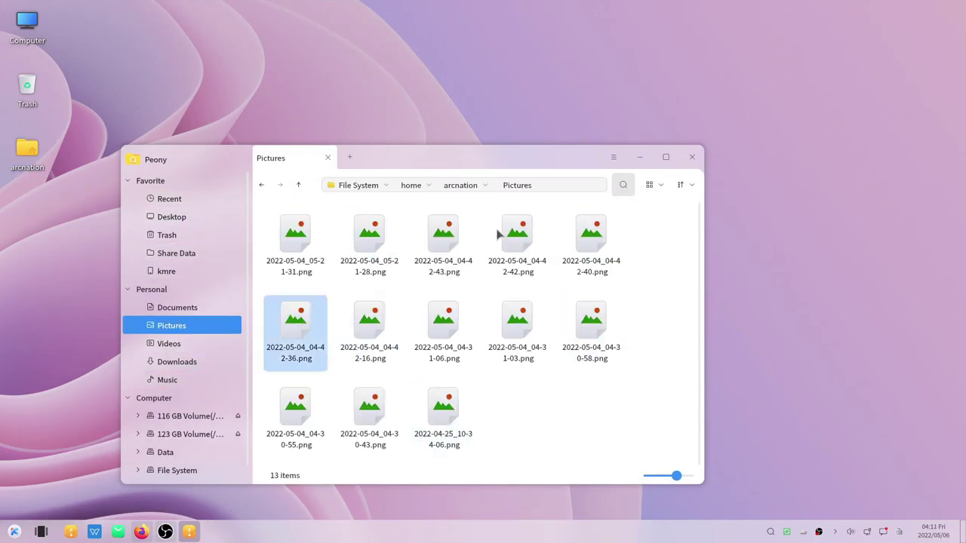
left_click(288, 238)
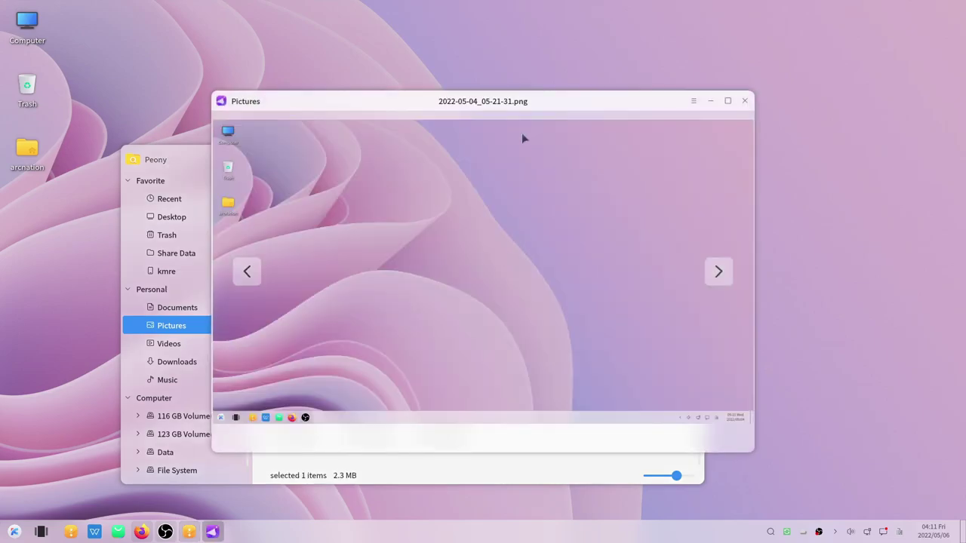
left_click_drag(442, 117, 321, 115)
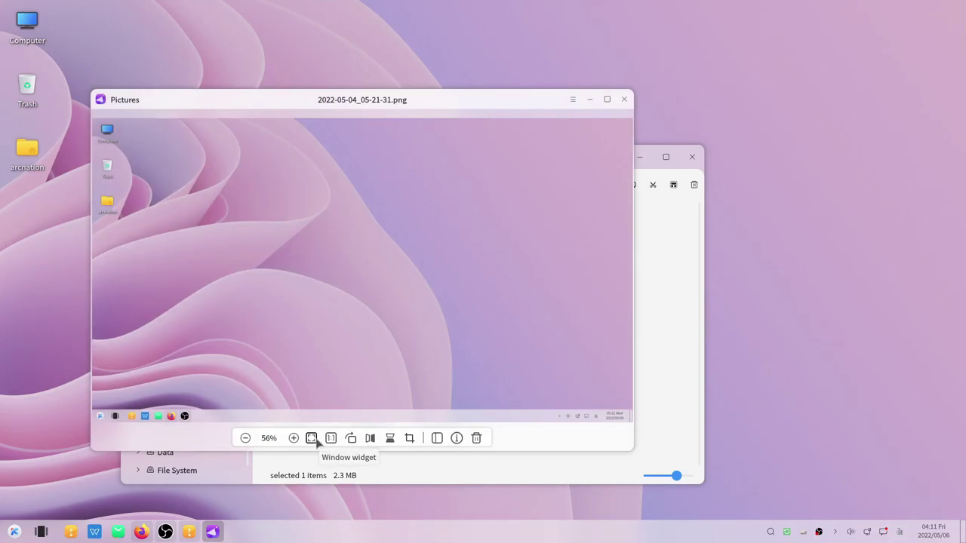
Mark a crop area on the screenshot, then cancel the crop
left_click(410, 439)
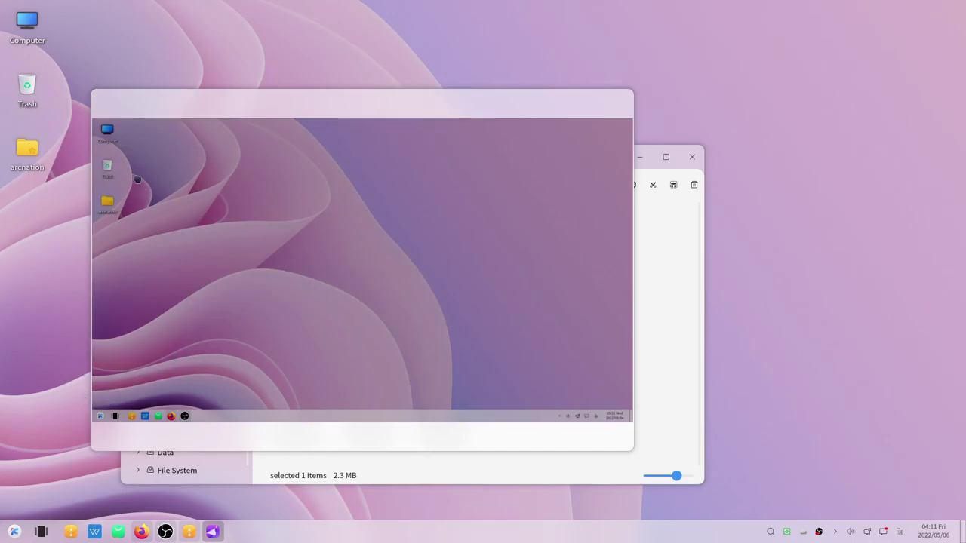
left_click_drag(137, 179, 528, 436)
left_click(351, 438)
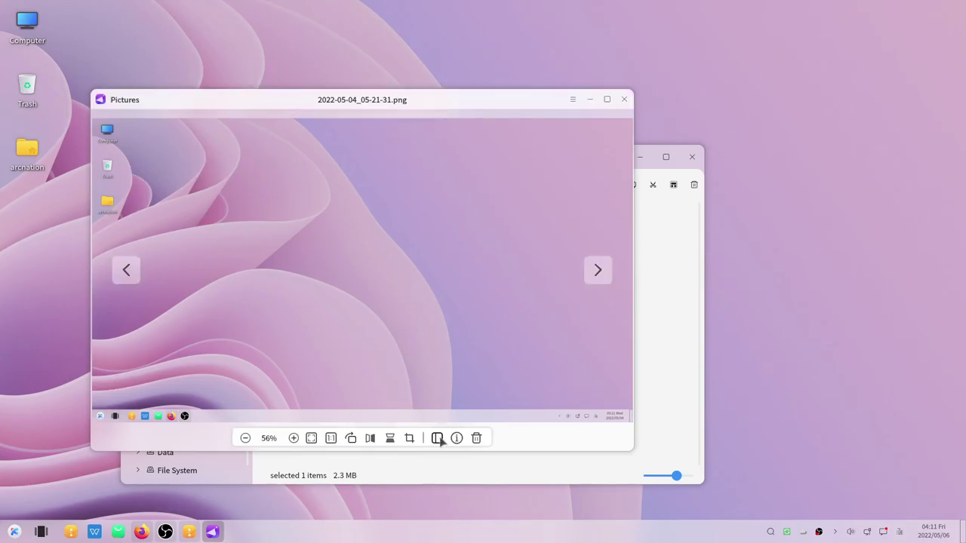
Show the thumbnail sidebar and file info, then start and abandon a rename
left_click(437, 440)
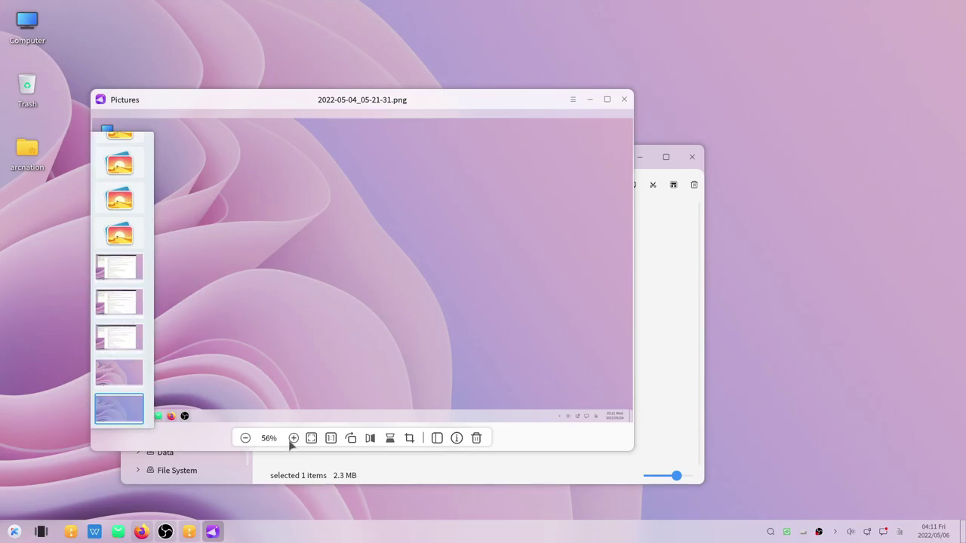
left_click(456, 437)
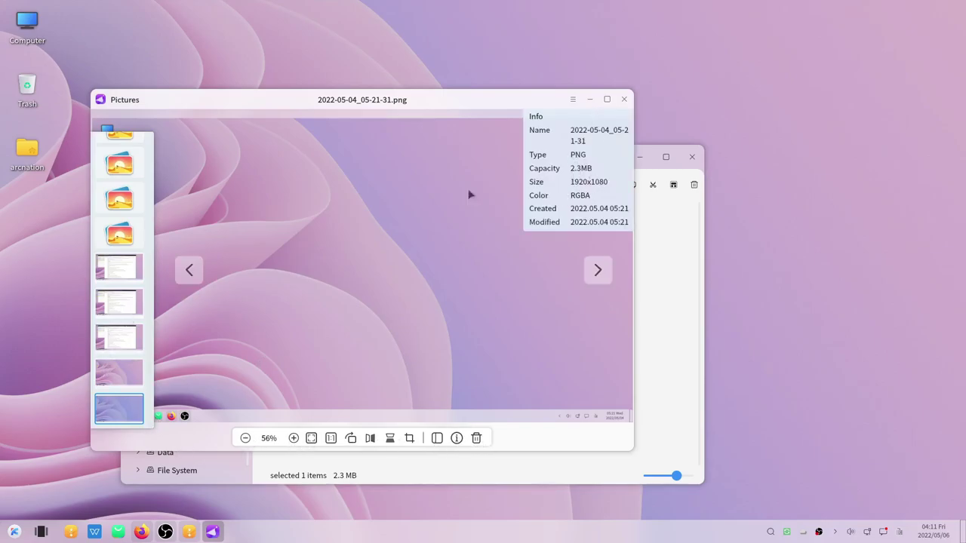
right_click(362, 257)
left_click(391, 345)
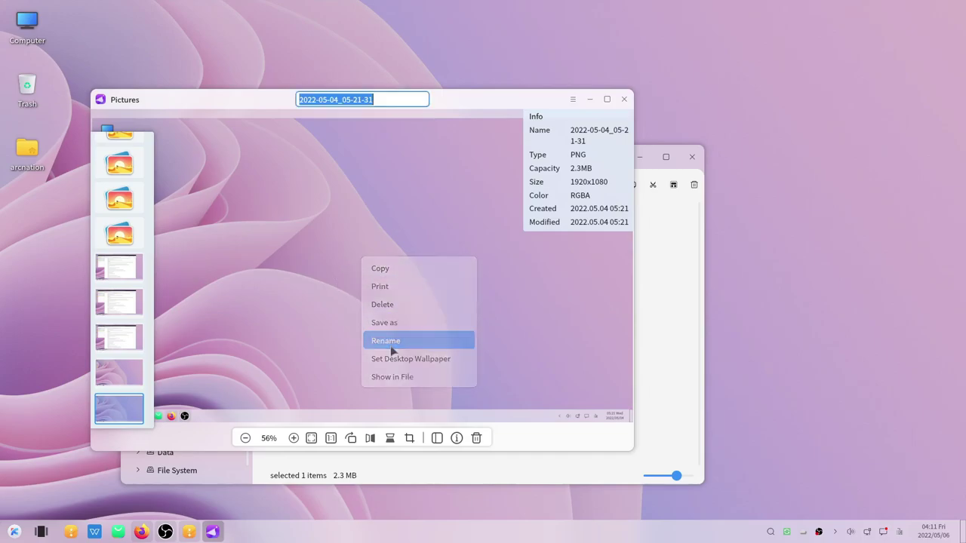
left_click(390, 97)
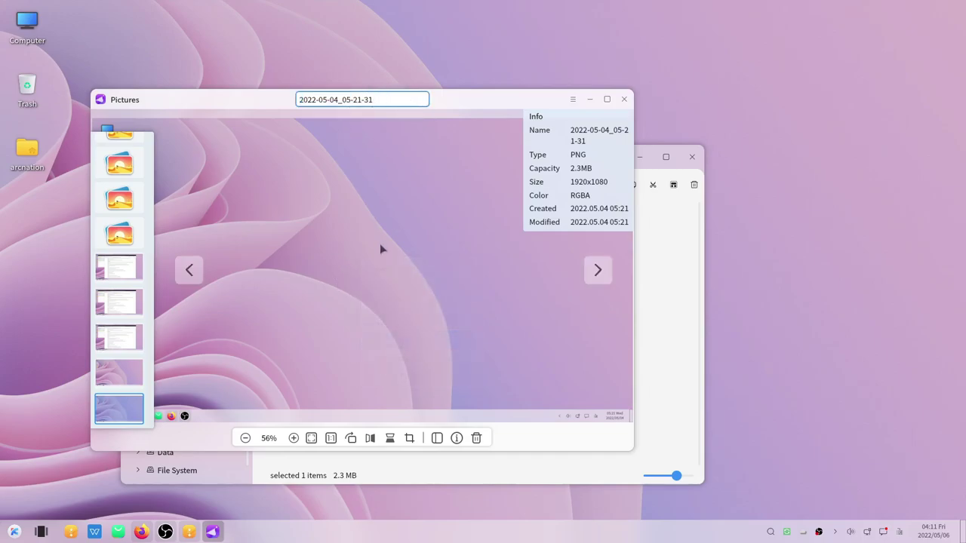
right_click(357, 285)
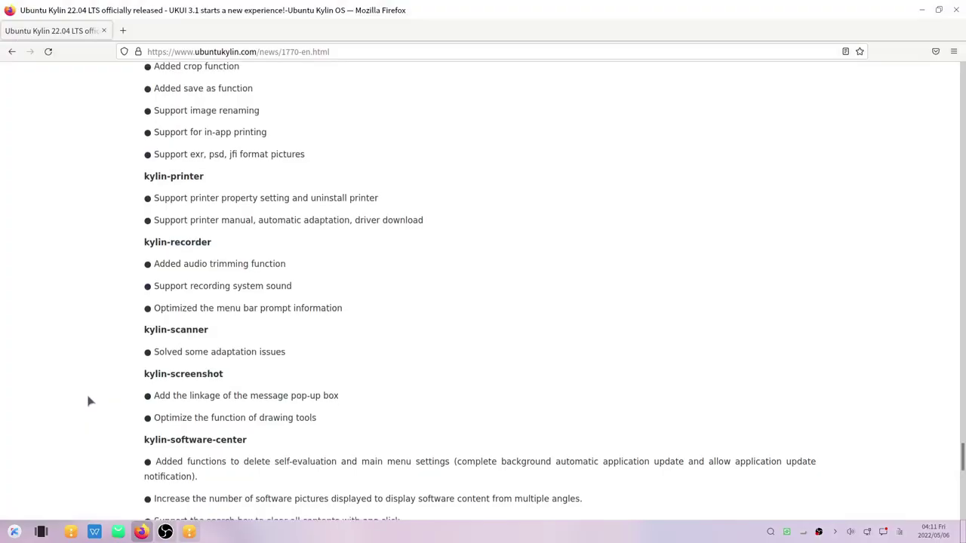
Scroll further down the release notes, then minimize Firefox
scroll(87, 400, "down", 2)
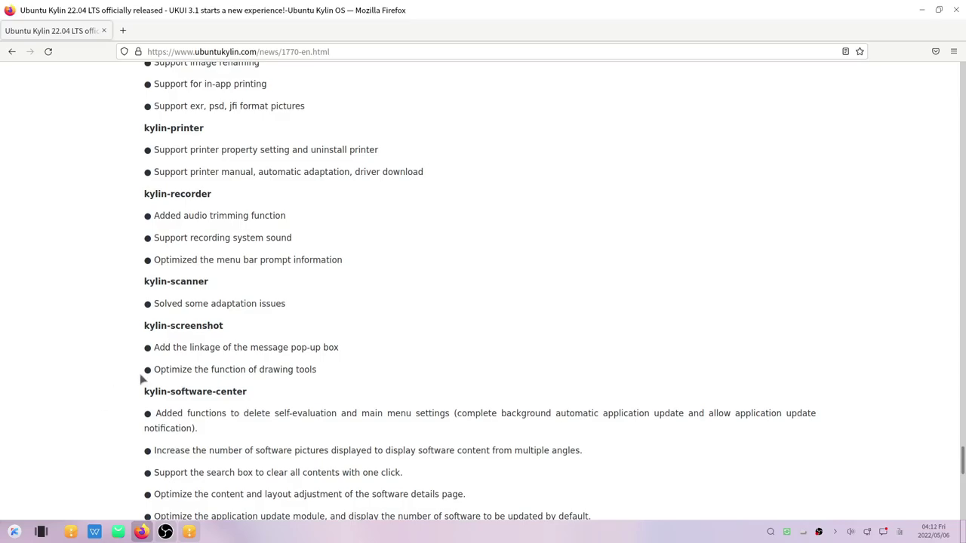
left_click(921, 10)
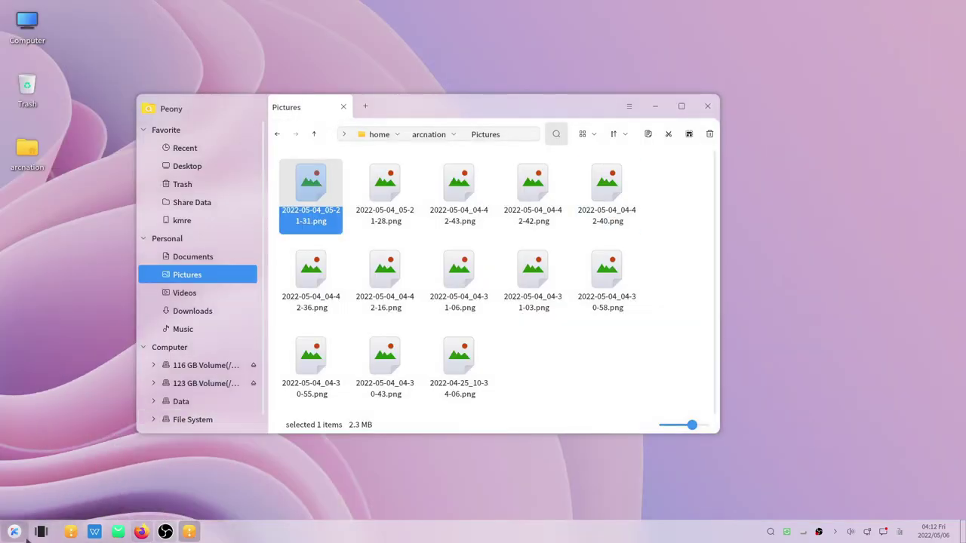
Launch Recorder via a 'recor' search and dismiss its 'No input device detected!' warning
left_click(13, 531)
type("rec")
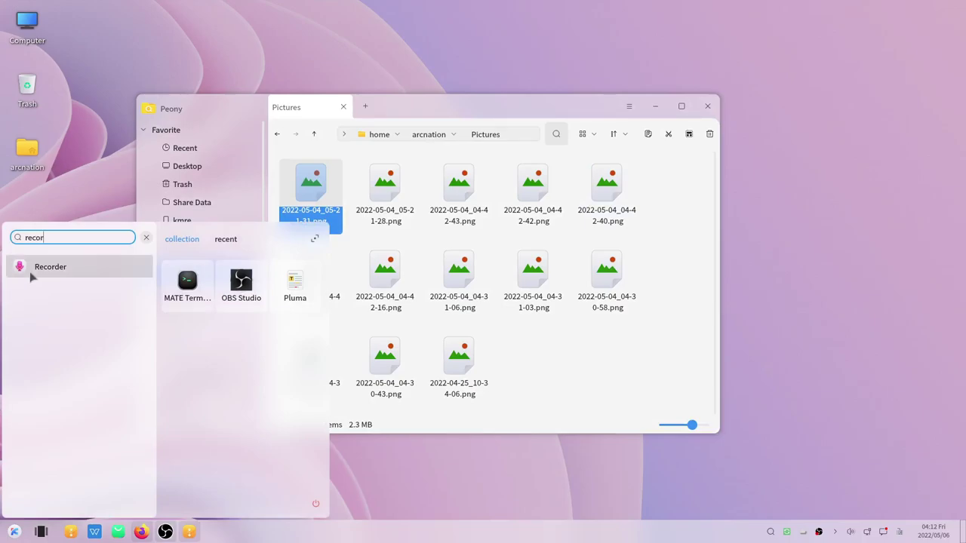
type("or")
key("Return")
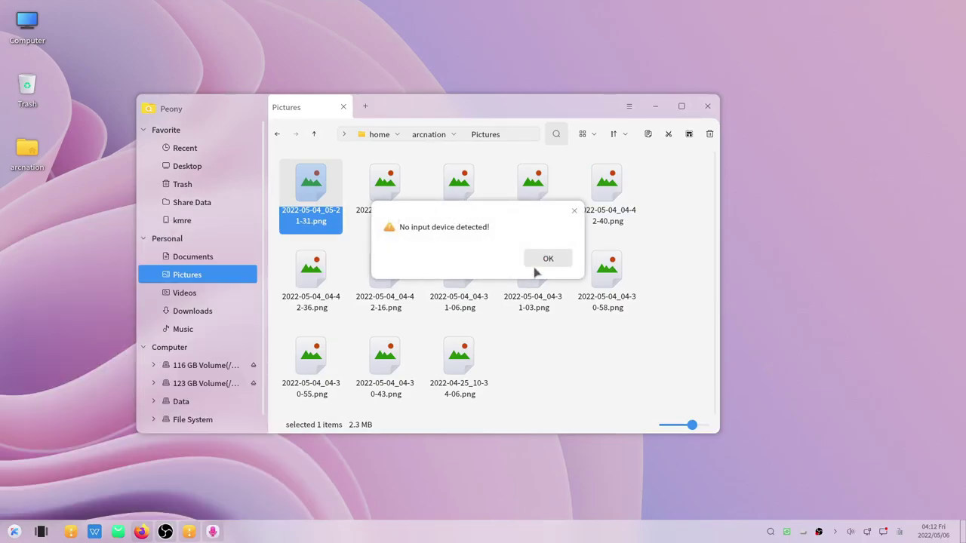
left_click(543, 258)
Close the Pictures folder window, open and close Recorder's main menu, then close Recorder
left_click_drag(487, 108, 430, 153)
left_click(652, 151)
left_click_drag(580, 169, 528, 131)
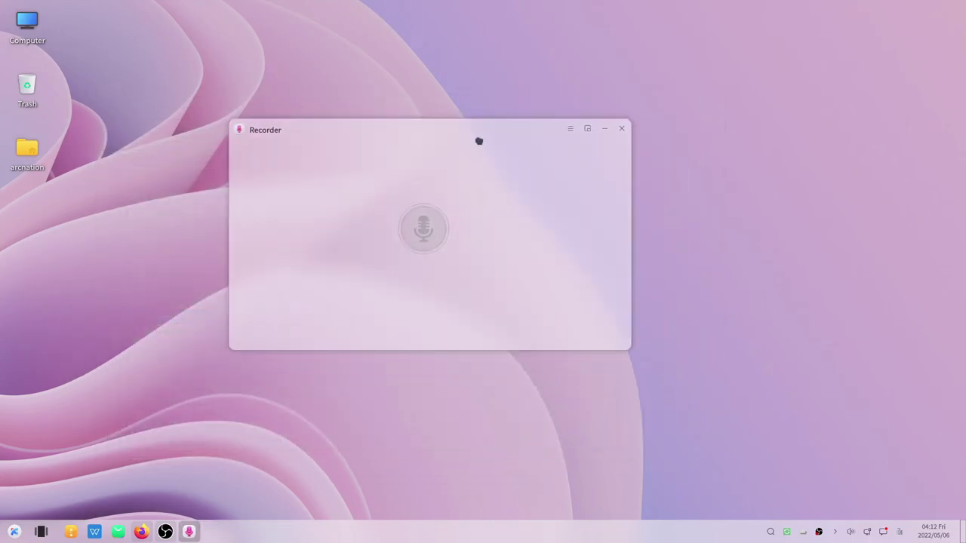
left_click(570, 128)
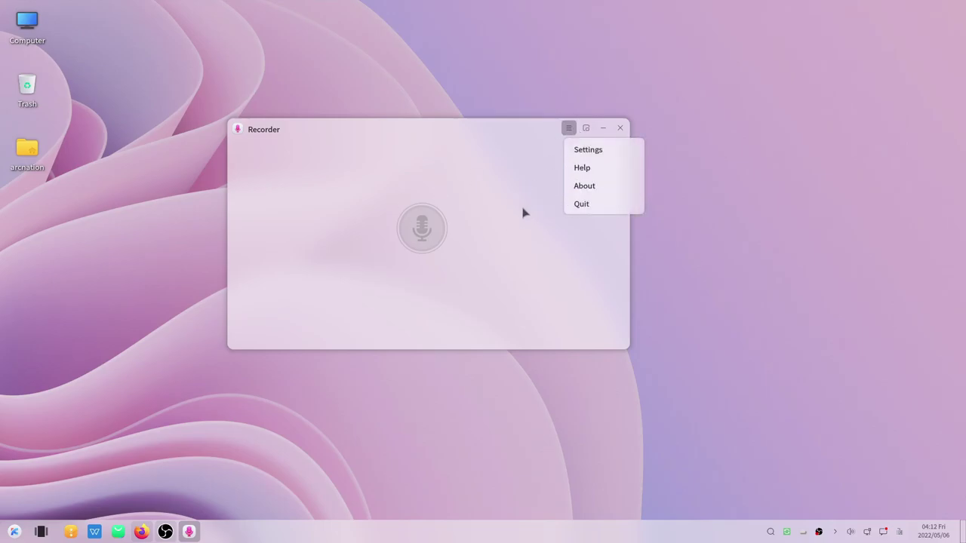
left_click(620, 128)
left_click(620, 127)
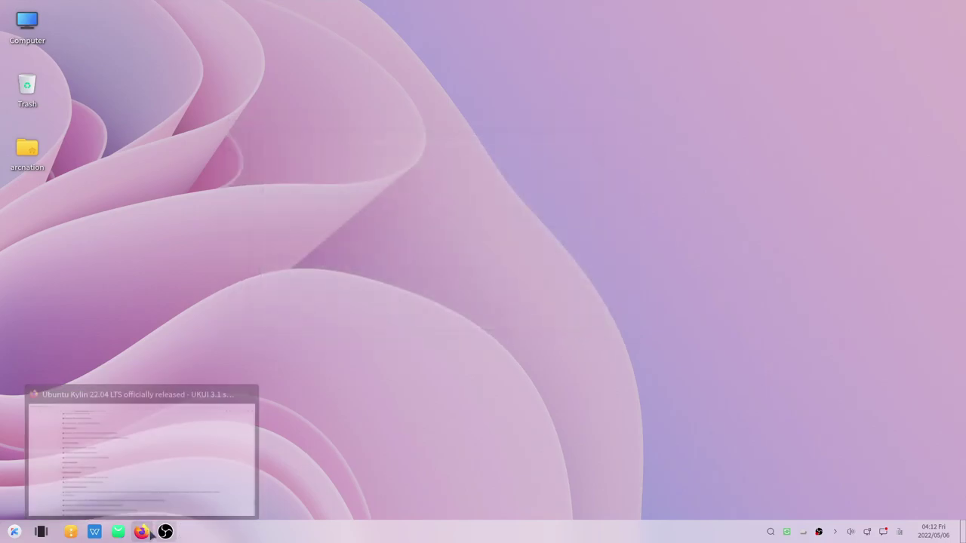
Search the Software Store's full library for 'obs', finding obs-studio already installed
left_click(14, 531)
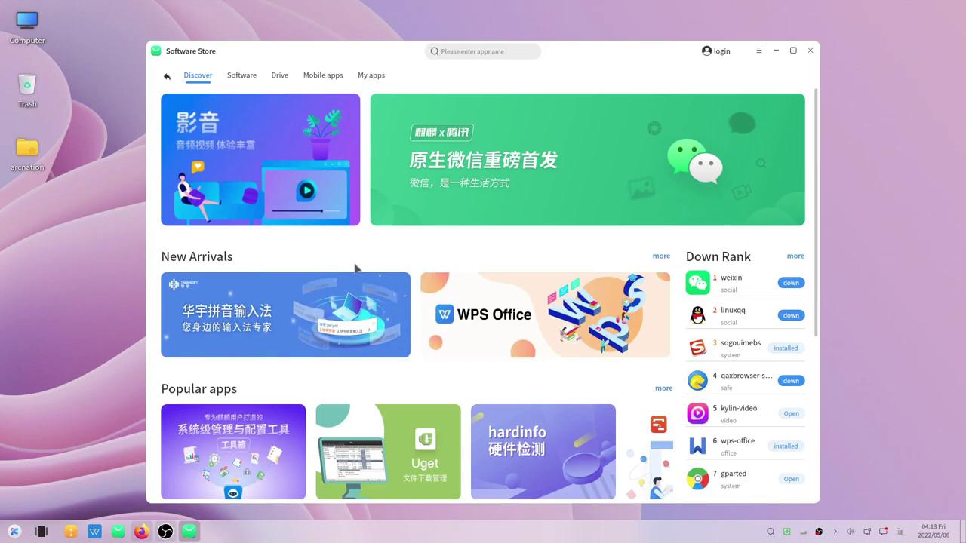
type("obs")
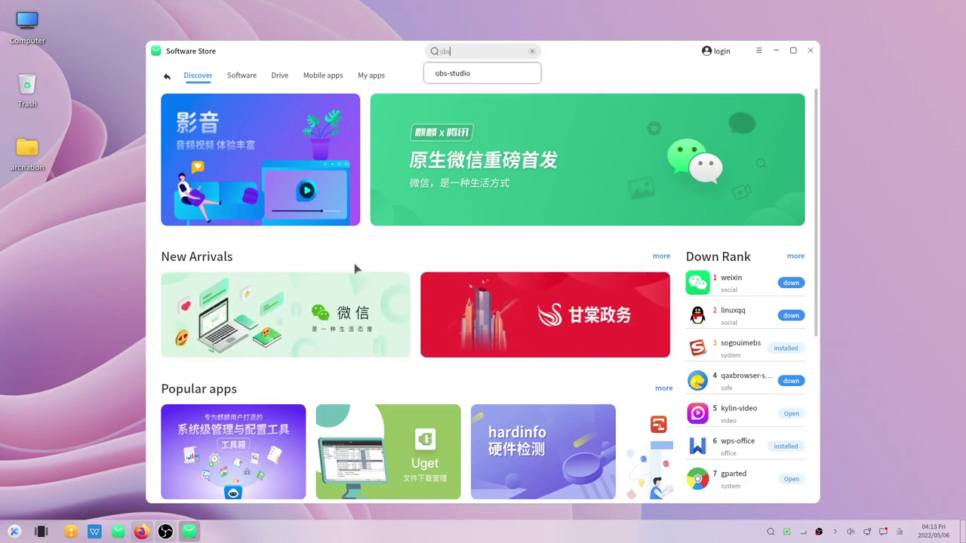
key("Return")
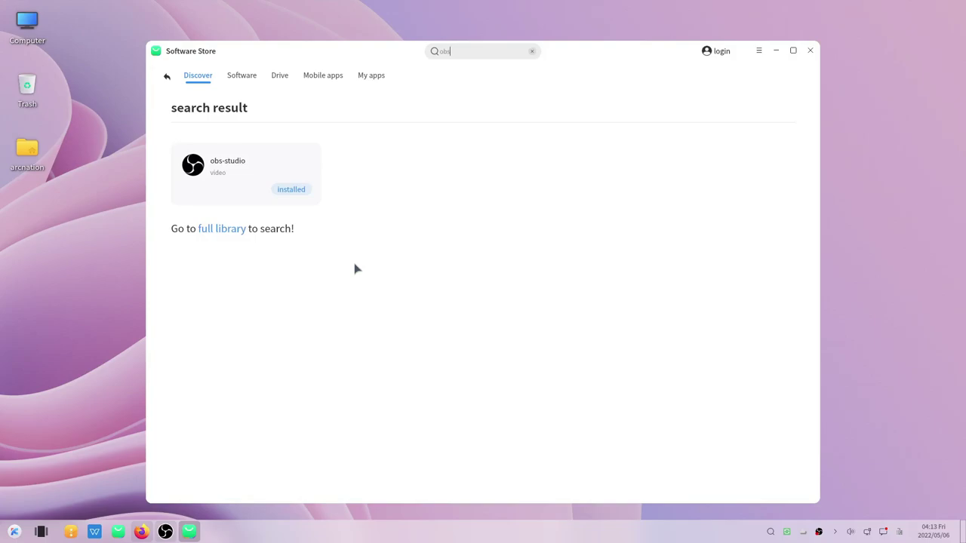
left_click(205, 228)
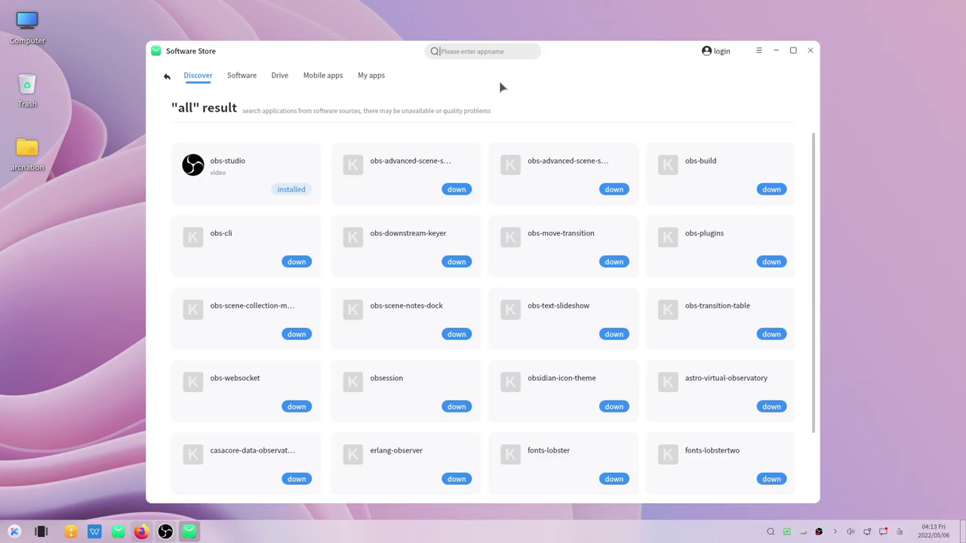
Search for 'spotify', then 'what' for whatsapp, finding no match, and close the store
type("spo")
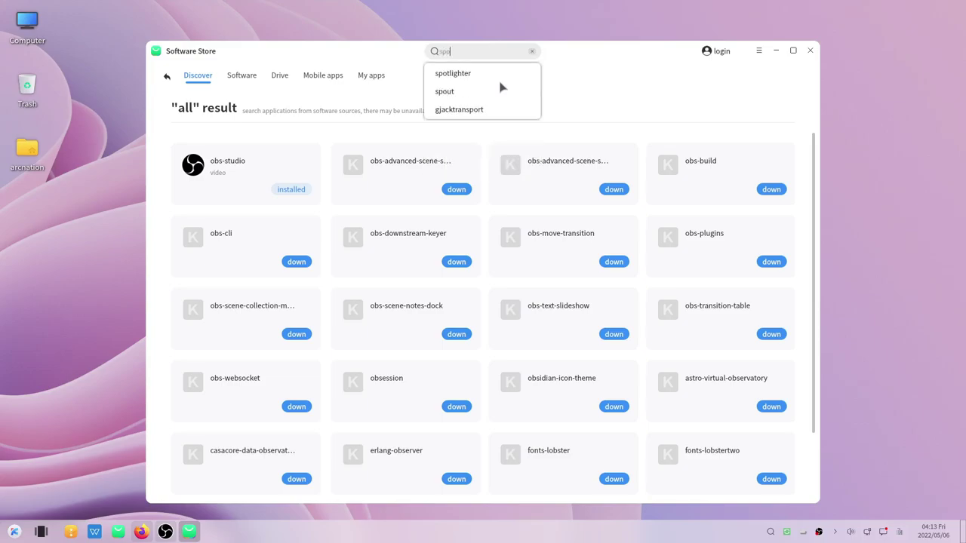
type("tify")
key("Return")
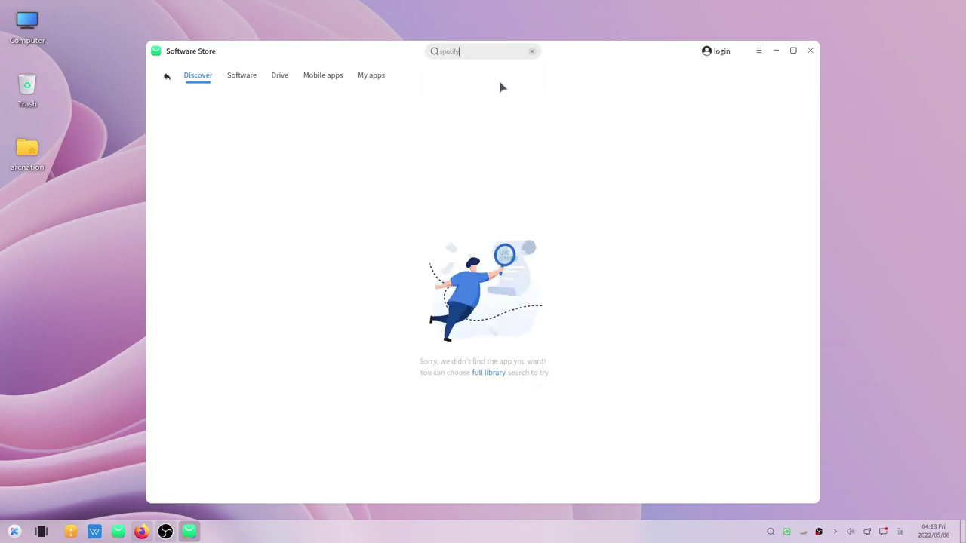
left_click(531, 51)
type("wh")
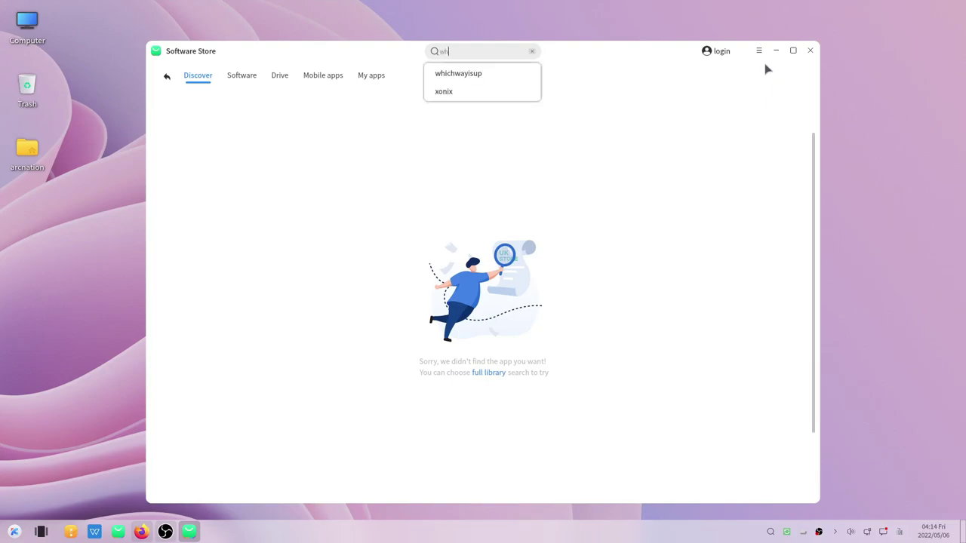
type("atsapp")
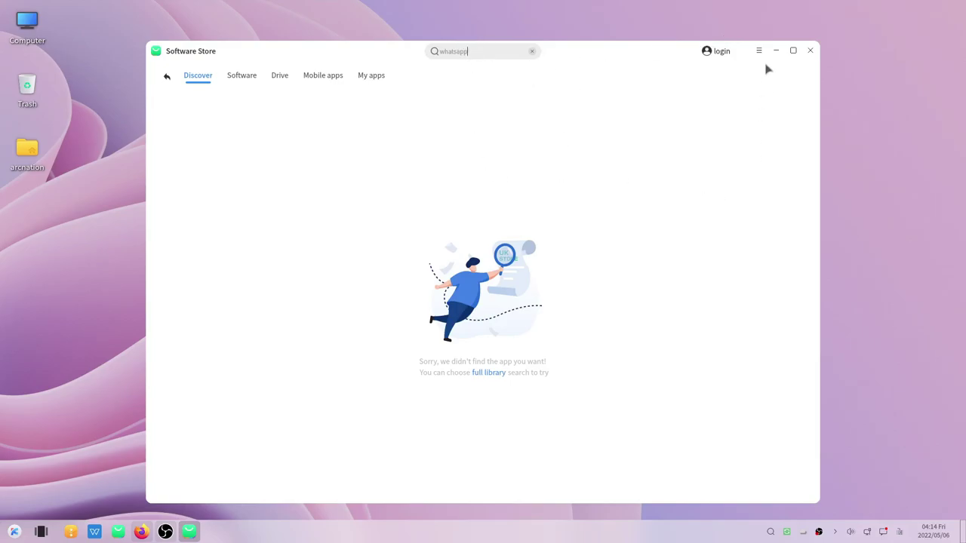
left_click(809, 50)
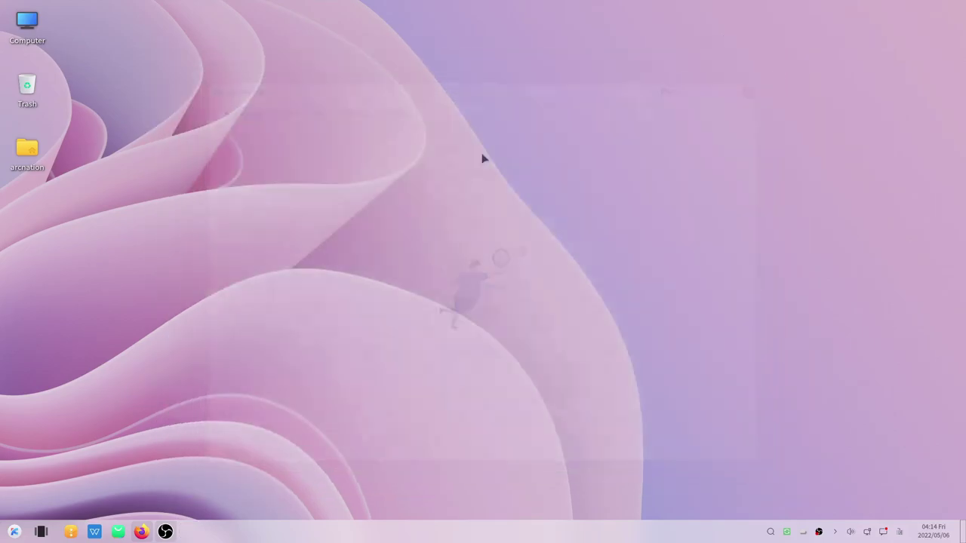
Exit the Weather tray applet, scroll through the Background wallpapers, then show the Biometrics login options
right_click(805, 532)
left_click(829, 505)
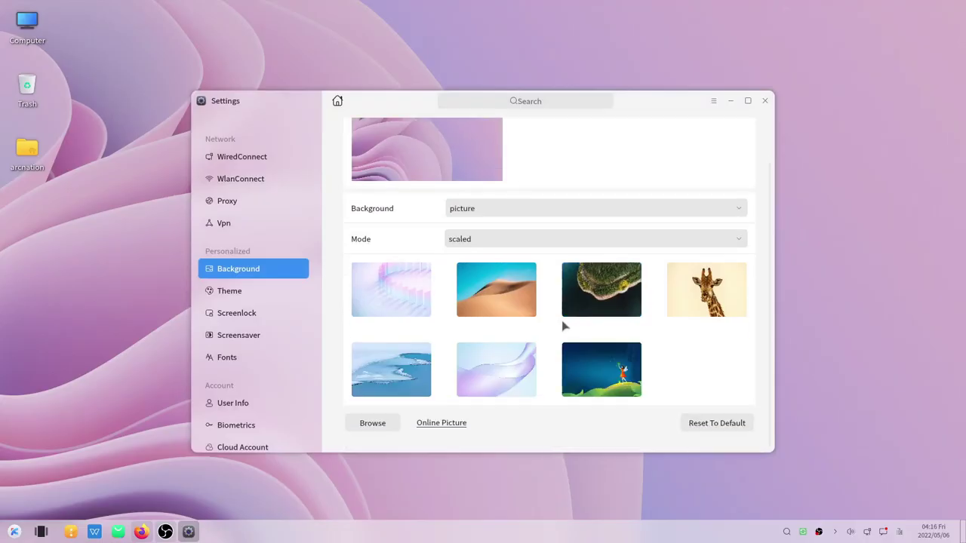
scroll(649, 377, "down", 2)
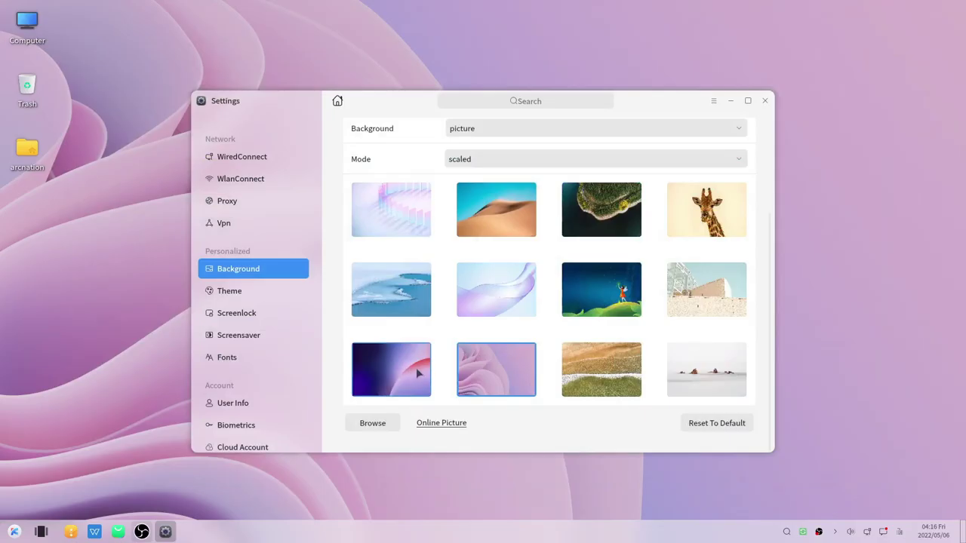
scroll(415, 368, "up", 2)
scroll(384, 335, "down", 2)
left_click(246, 426)
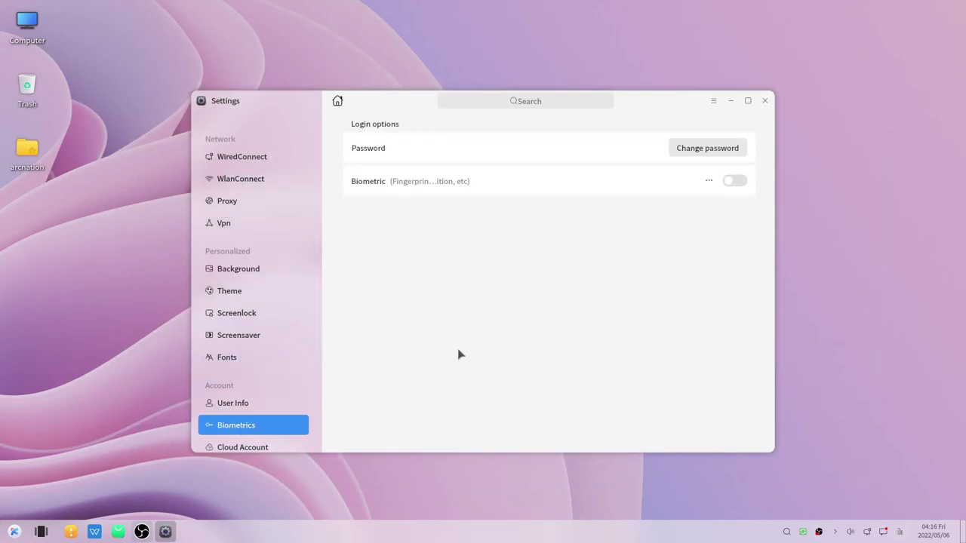